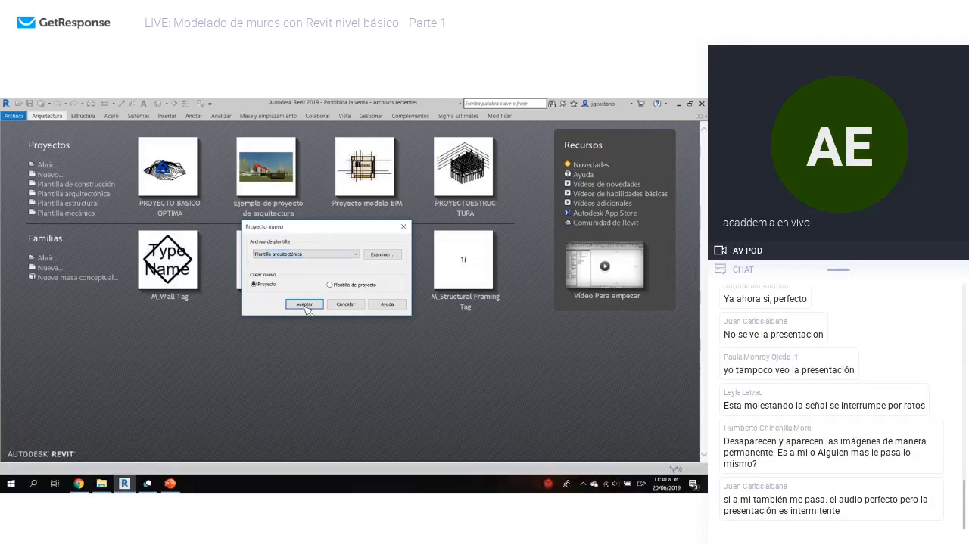
- Create a new project from the Plantilla arquitectónica template and look through the available wall tool variants
left_click(304, 304)
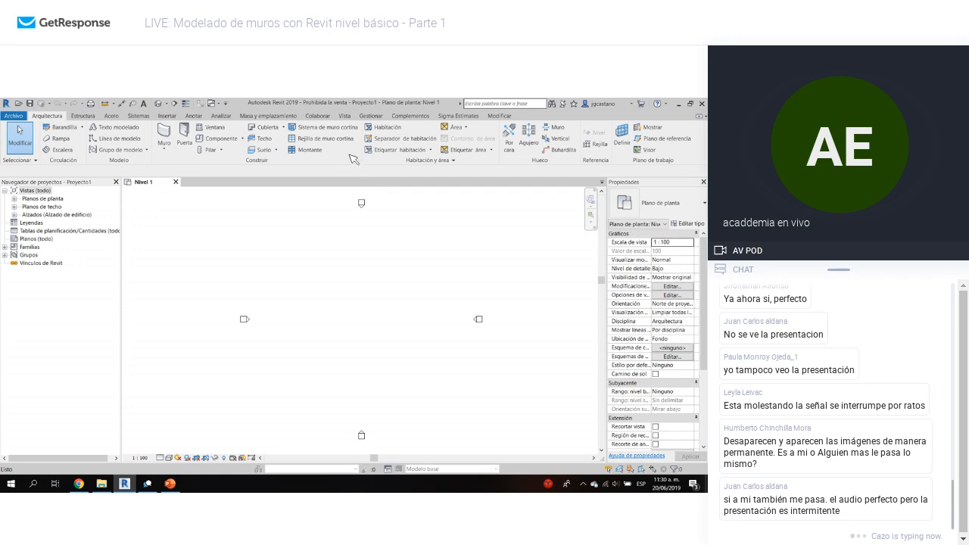
left_click(83, 115)
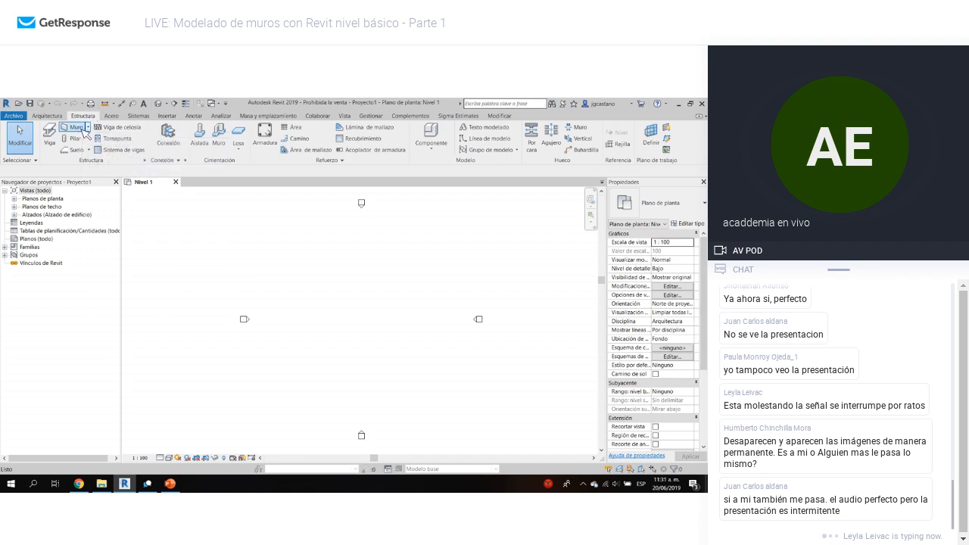
left_click(47, 116)
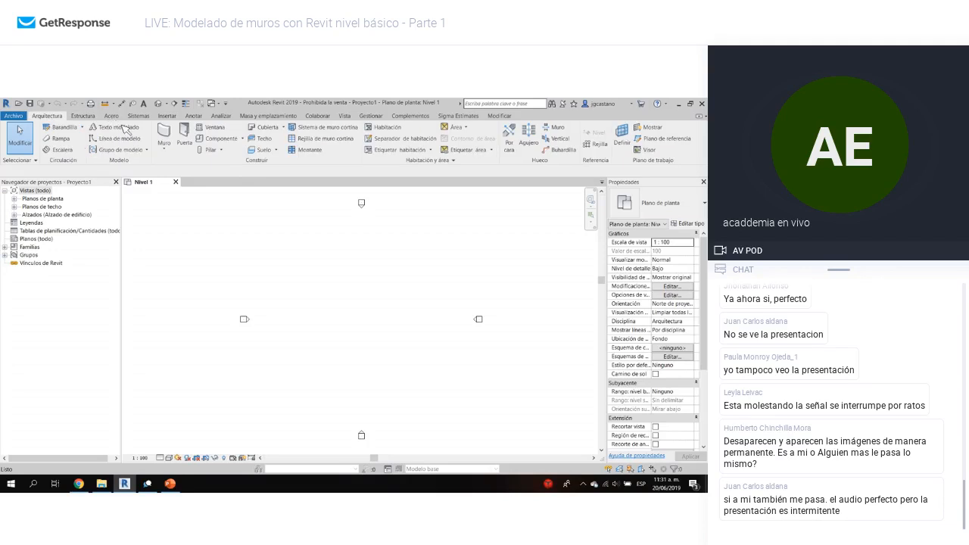
left_click(161, 147)
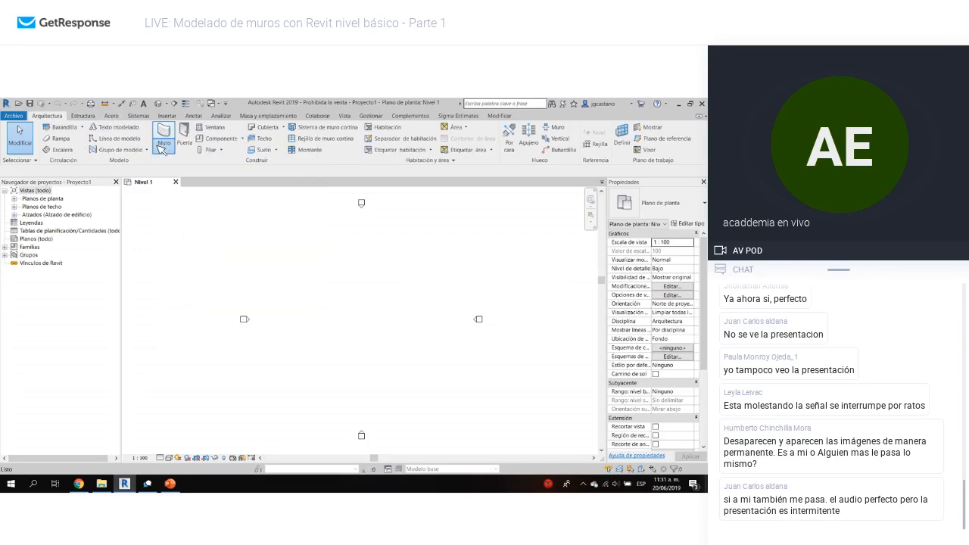
left_click(243, 178)
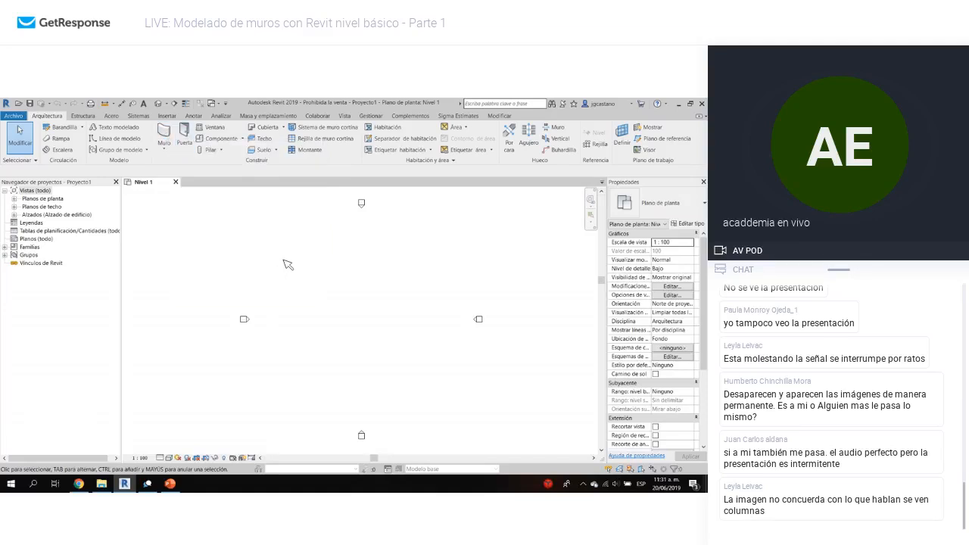
- Review the Wall tool's height, depth and top-level options, and expand the Alzados views of the project
left_click(163, 135)
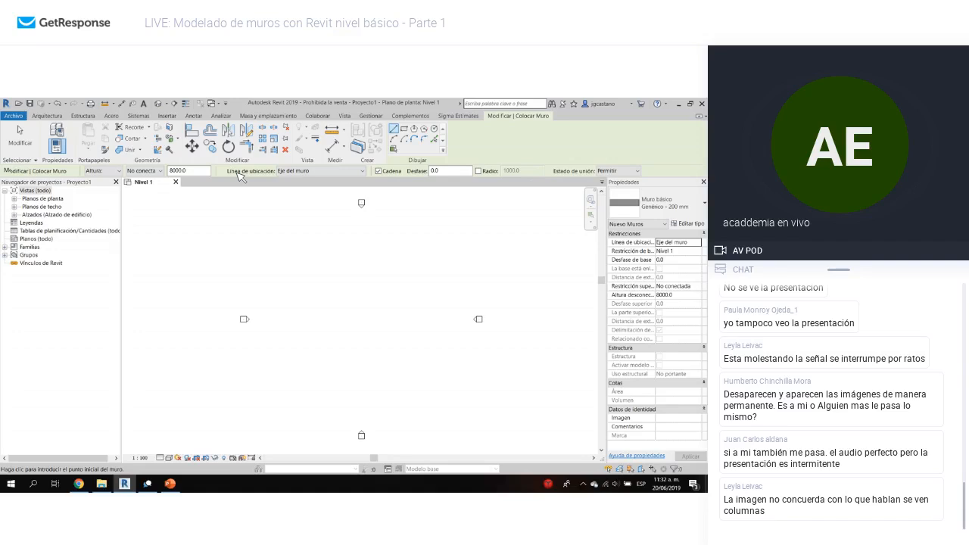
left_click(118, 172)
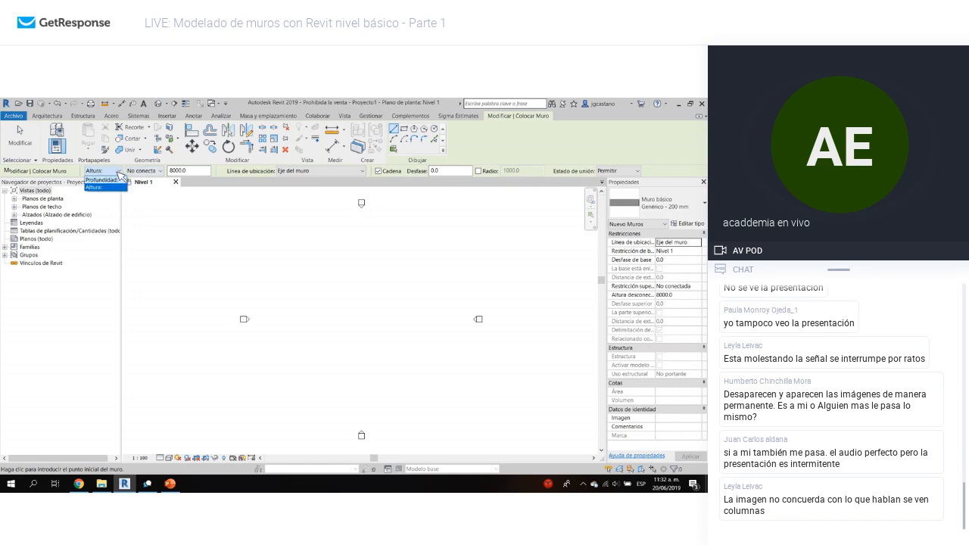
left_click(198, 175)
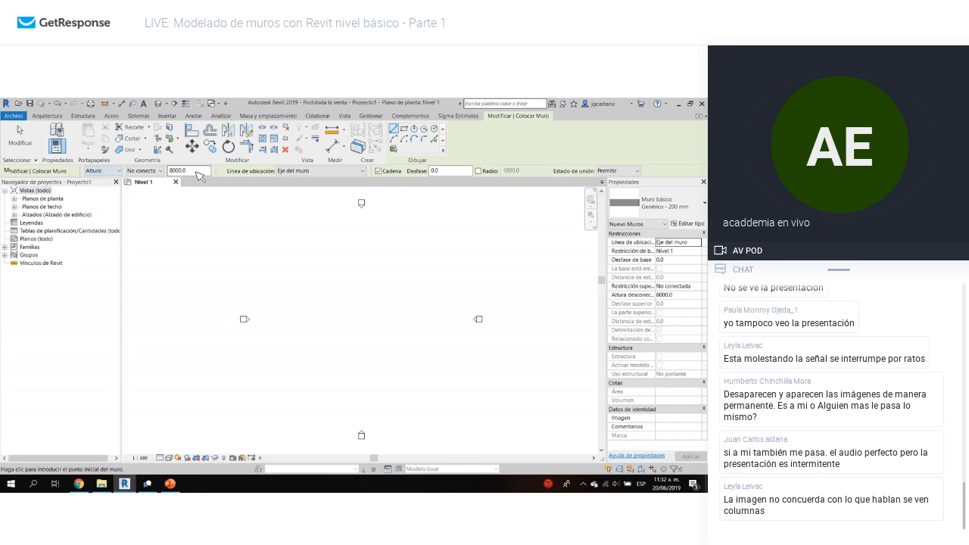
left_click(162, 173)
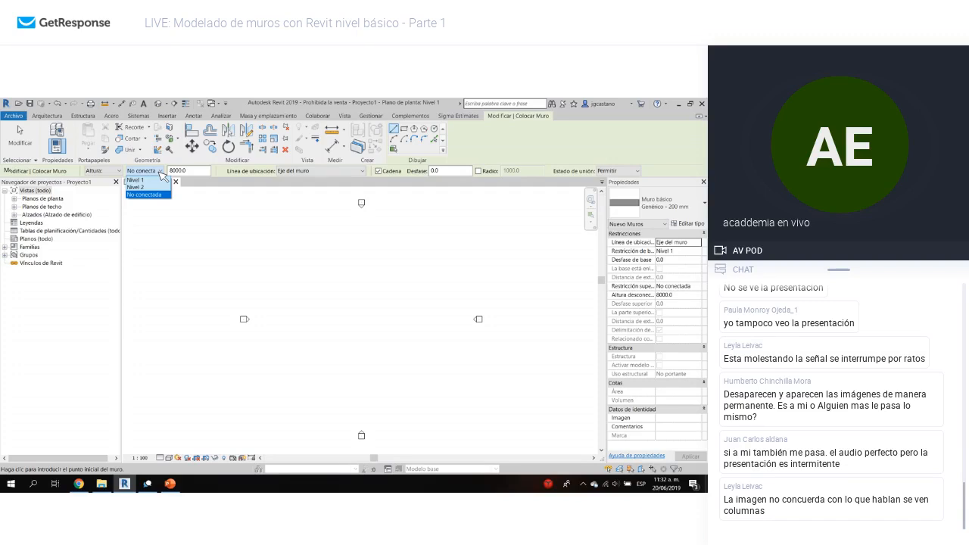
left_click(159, 173)
left_click(16, 217)
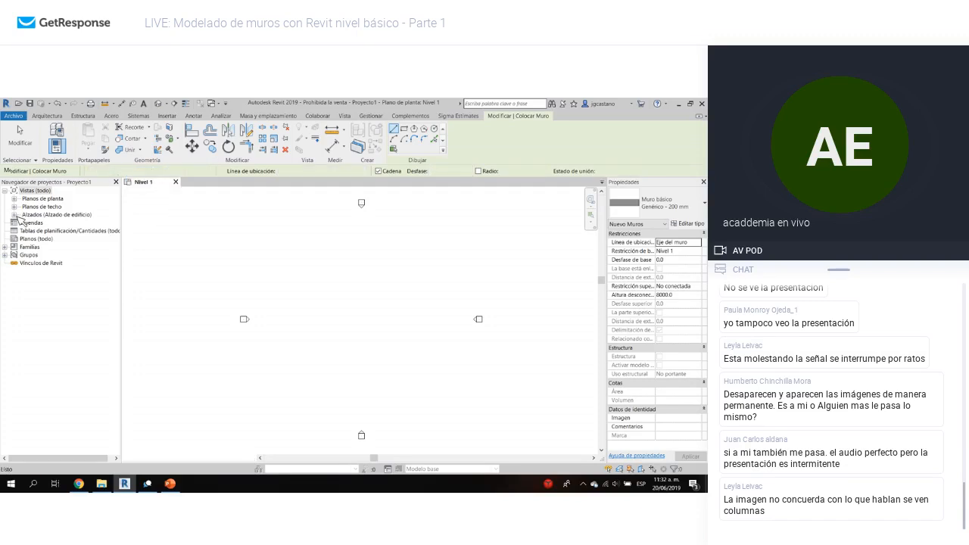
left_click(16, 215)
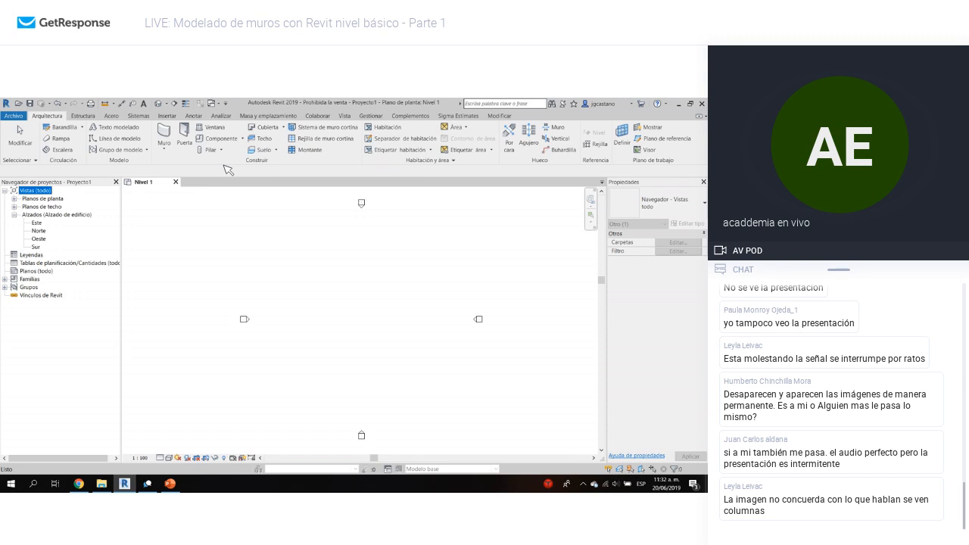
- Examine the location line options offered when placing a wall
left_click(165, 132)
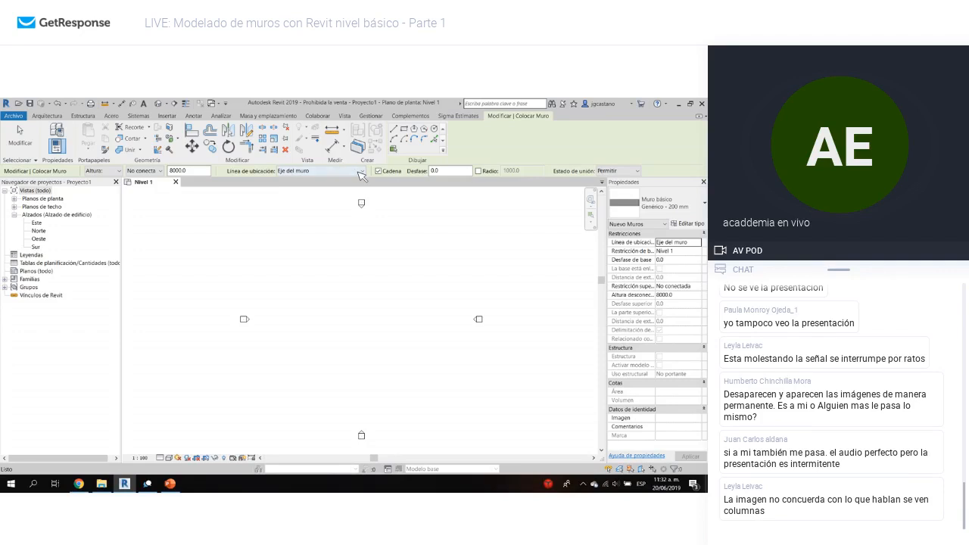
left_click(361, 174)
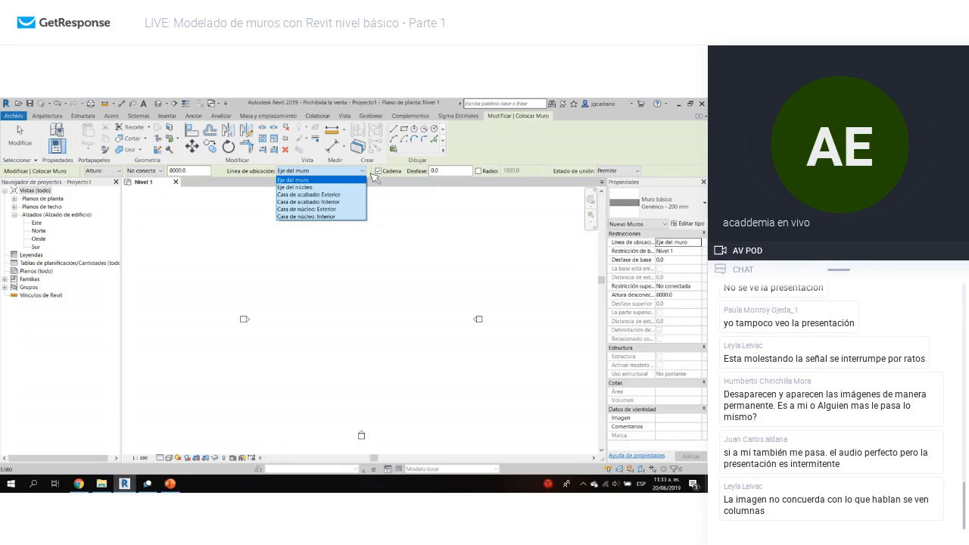
left_click(396, 185)
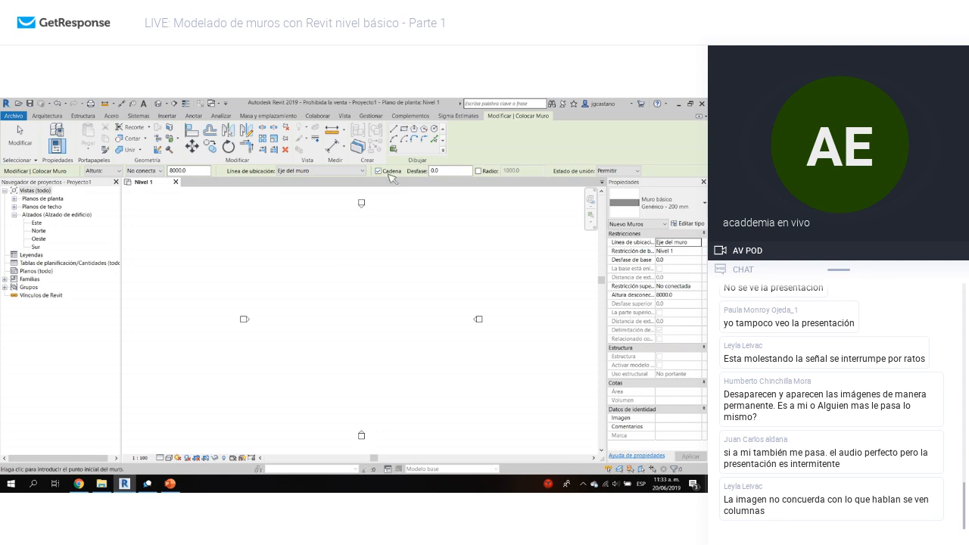
- Draw two chained walls in the Nivel 1 plan: one horizontal about 13.6 m long and one running down about 9.5 m
left_click(301, 264)
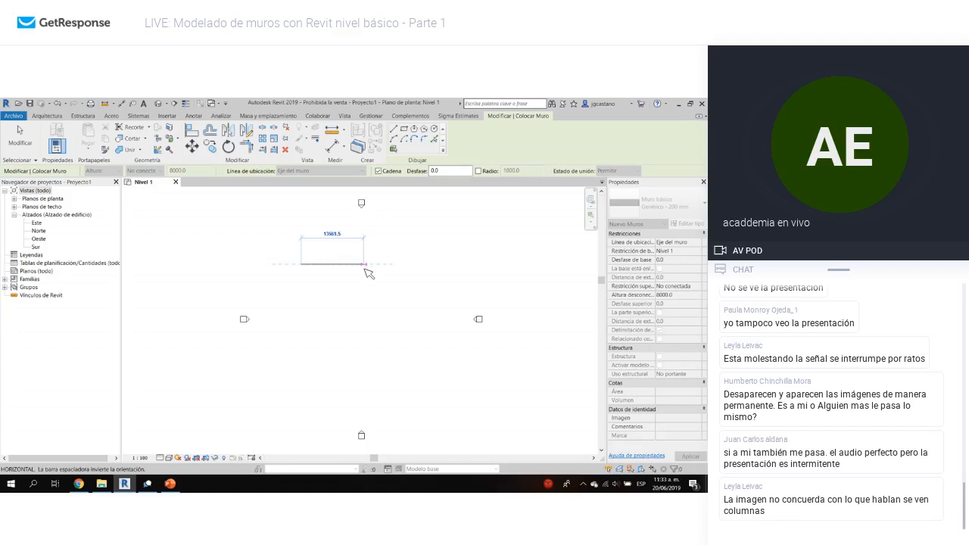
left_click(368, 270)
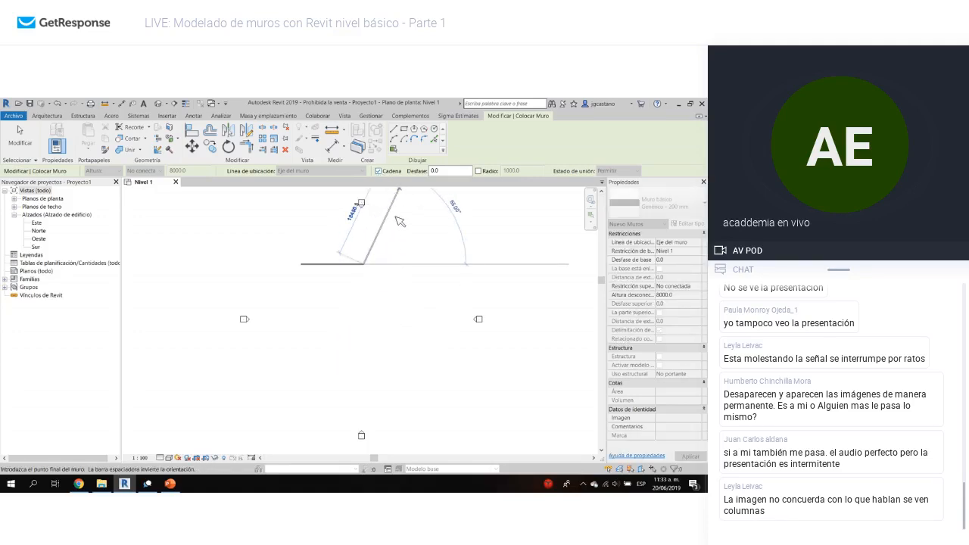
left_click(367, 310)
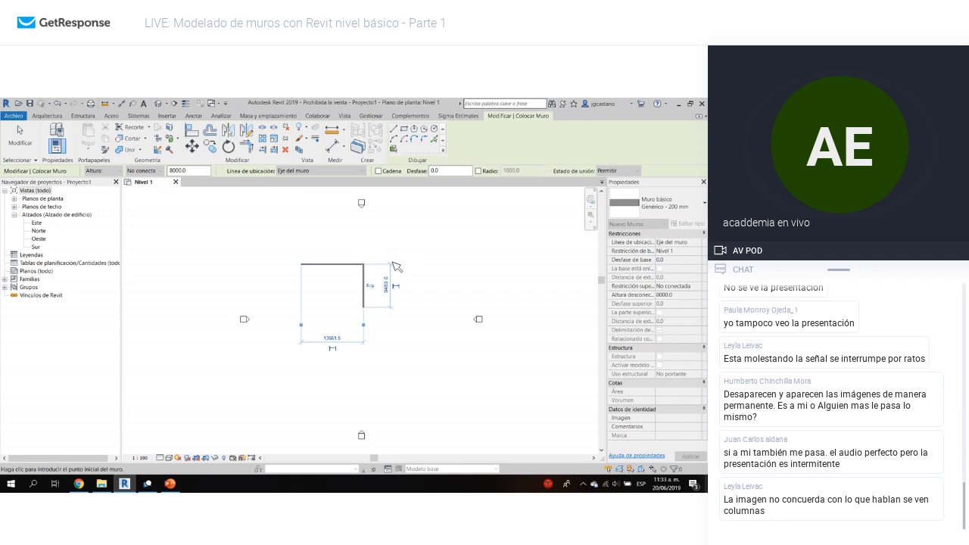
key("Escape")
key("Escape")
- Delete both walls of the L-shaped corner from the plan
left_click_drag(430, 267, 312, 280)
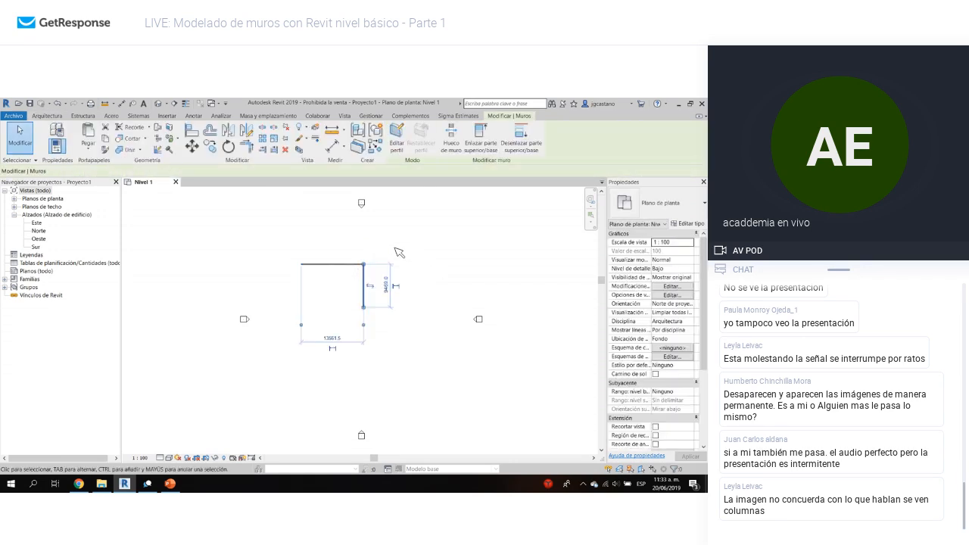
left_click_drag(405, 247, 335, 273)
key("Delete")
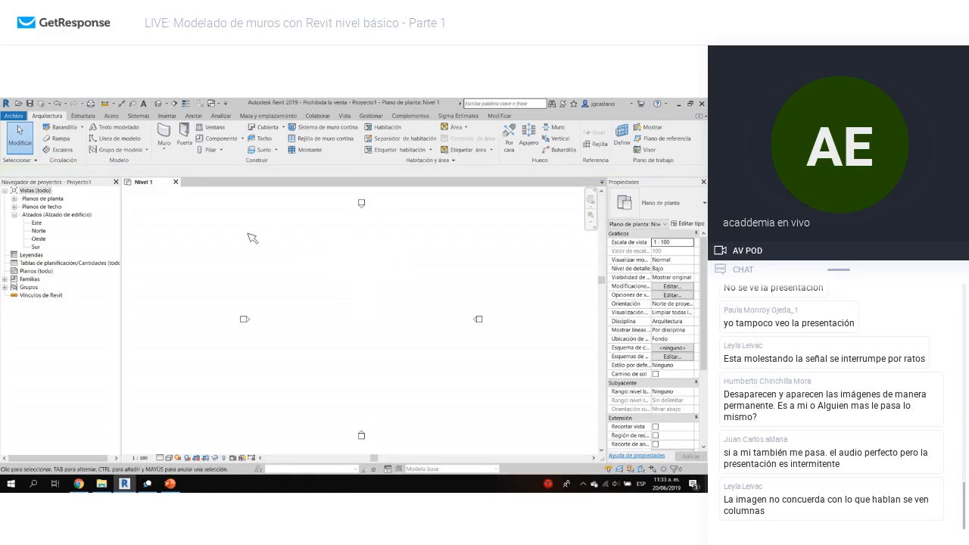
- Start the Wall tool with the join status set to Permitir and widen the properties palette
left_click(164, 135)
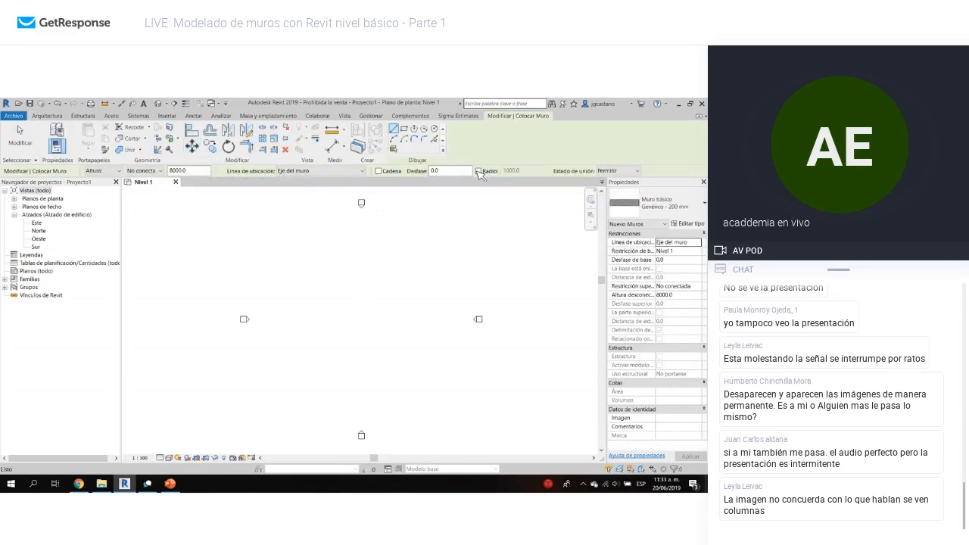
left_click(641, 172)
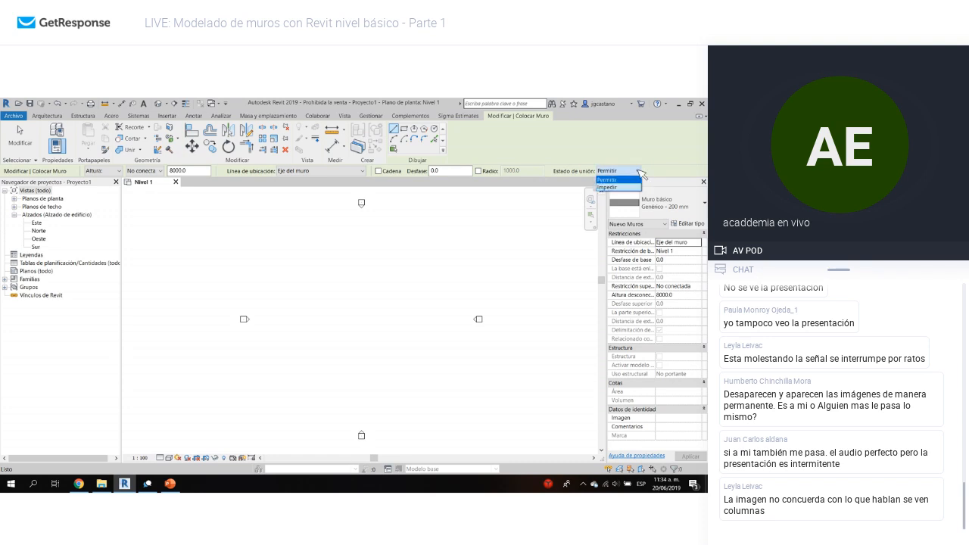
left_click(634, 180)
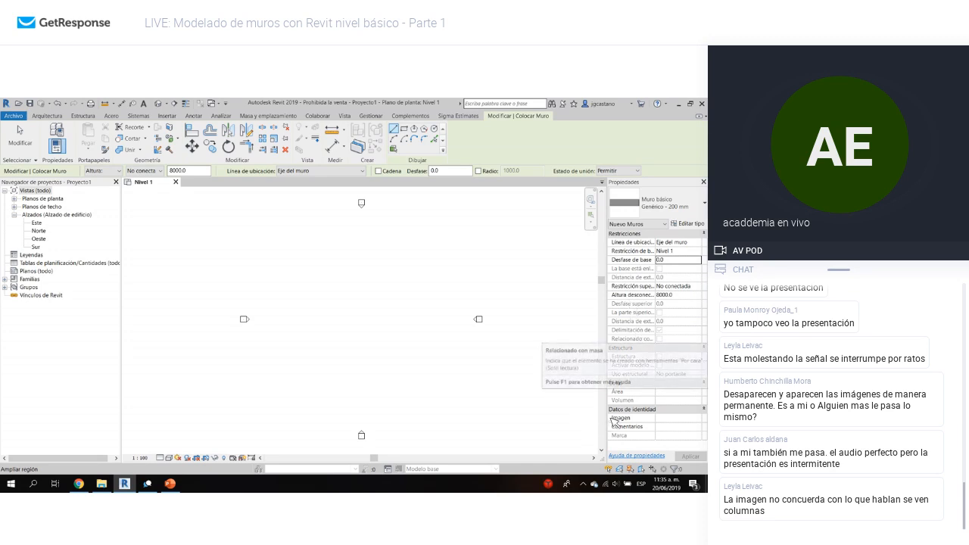
left_click_drag(607, 415, 536, 425)
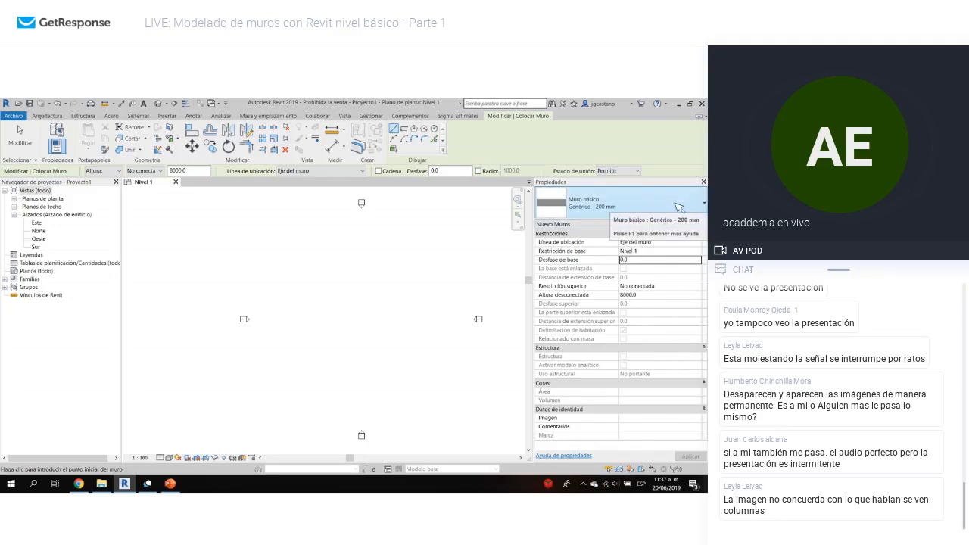
- Examine the available wall types across the Muro apilado, Muro básico and Muro cortina families
left_click(619, 210)
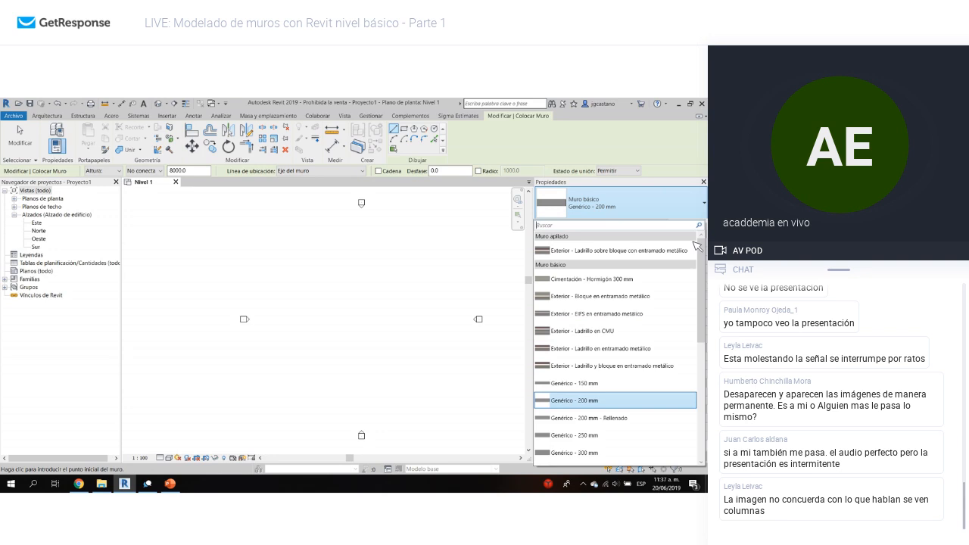
left_click_drag(701, 290, 703, 372)
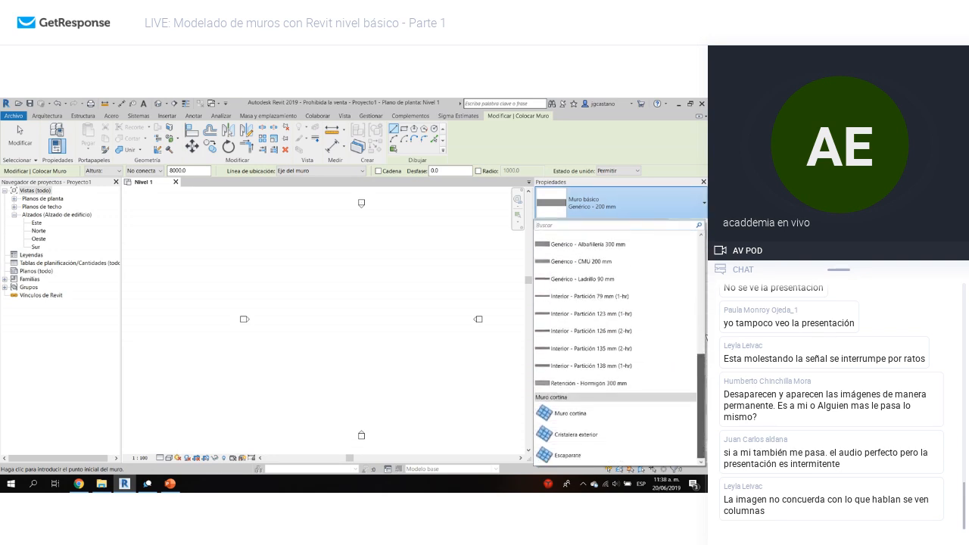
scroll(706, 337, "up", 5)
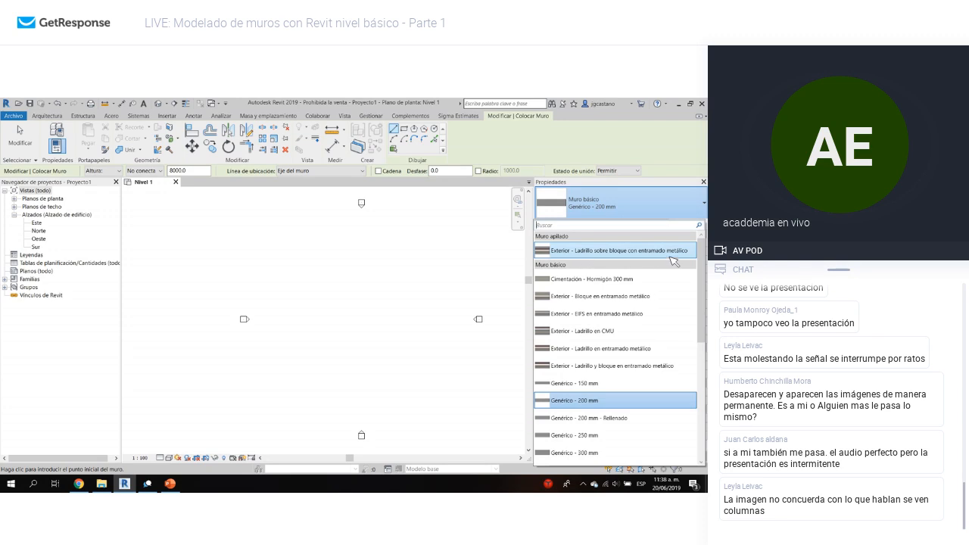
left_click_drag(701, 265, 690, 381)
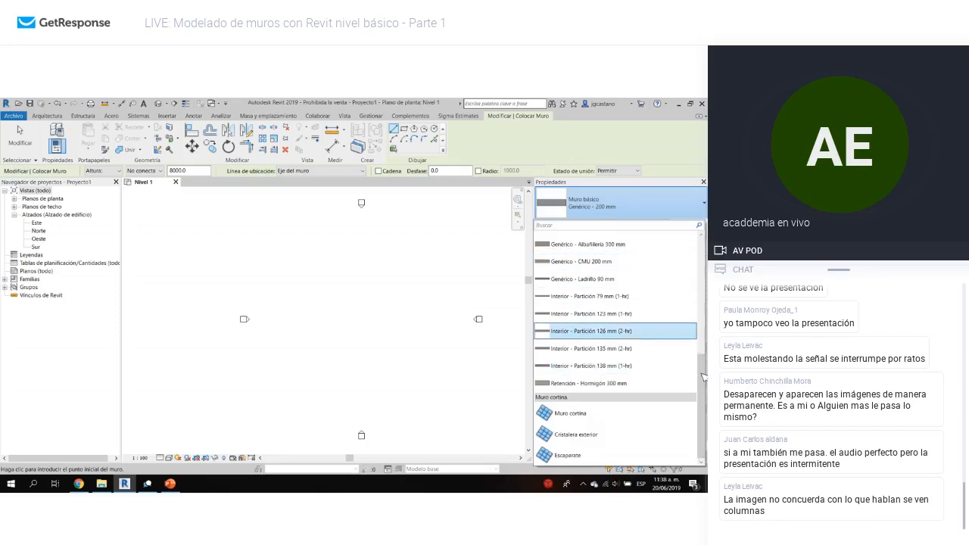
left_click_drag(704, 378, 697, 254)
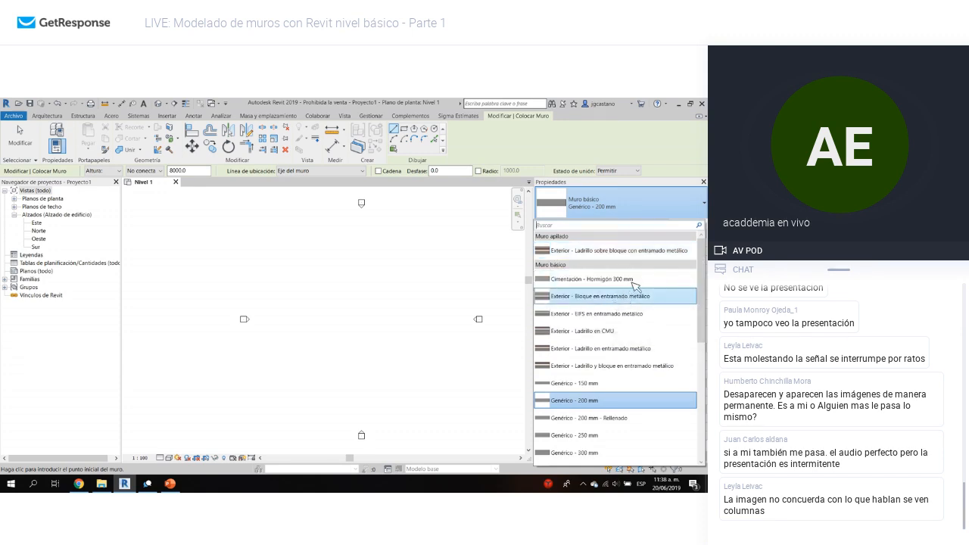
mouse_move(634, 286)
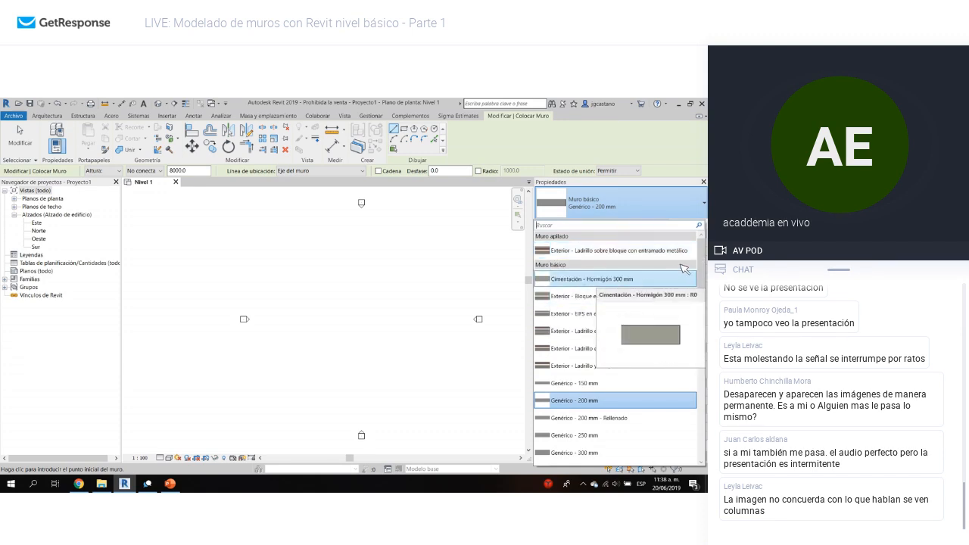
mouse_move(703, 280)
left_mouse_down()
mouse_move(703, 393)
mouse_move(703, 279)
left_mouse_up()
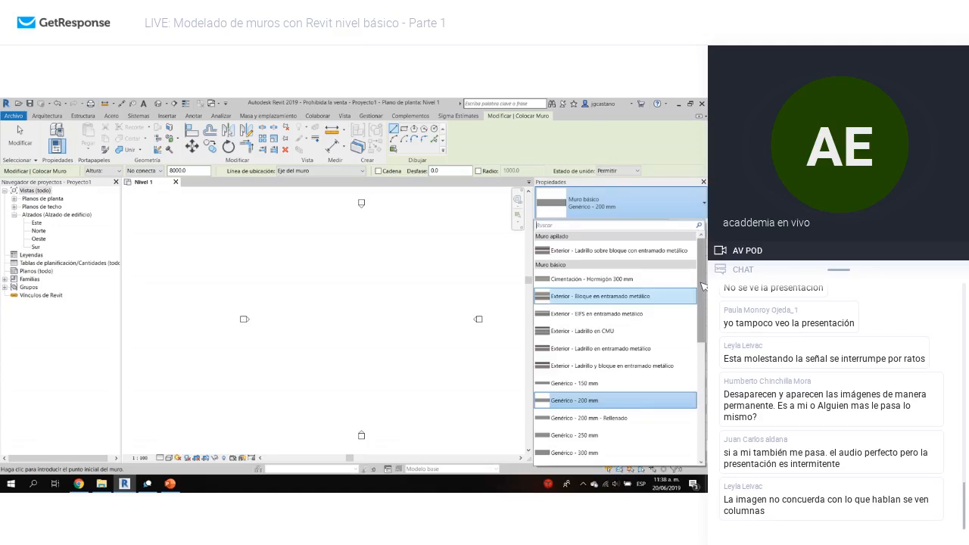
left_click(704, 207)
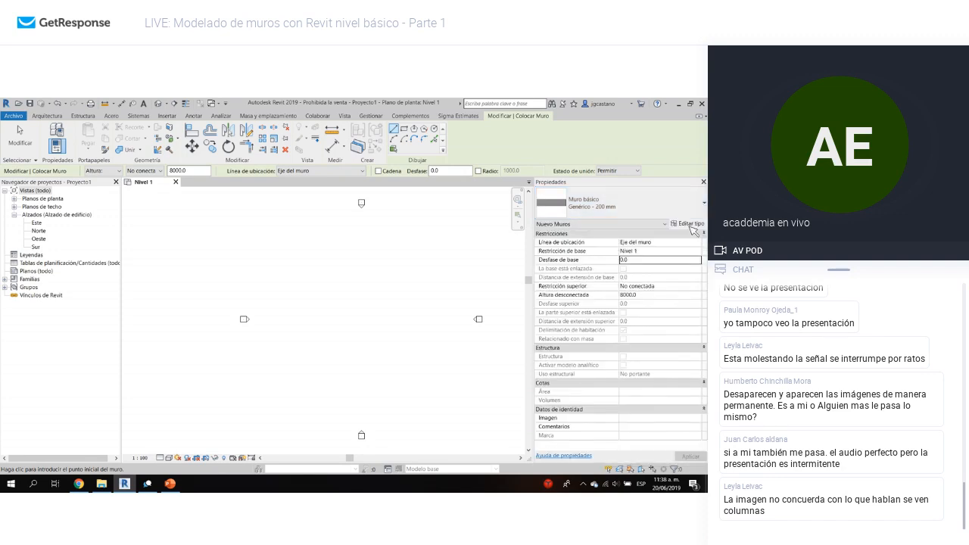
- Inspect the type properties of the Genérico - 200 mm wall and check the wall type list again
left_click(689, 224)
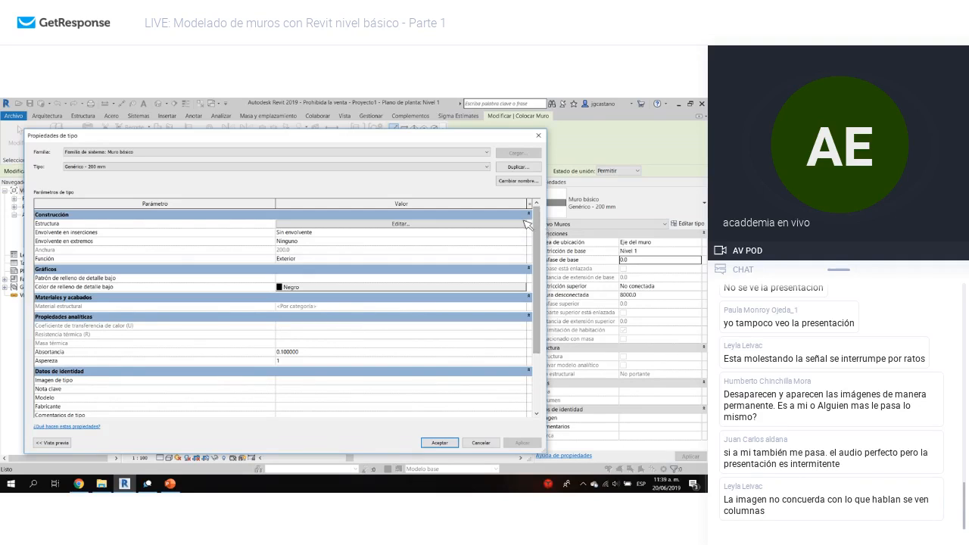
left_click(538, 139)
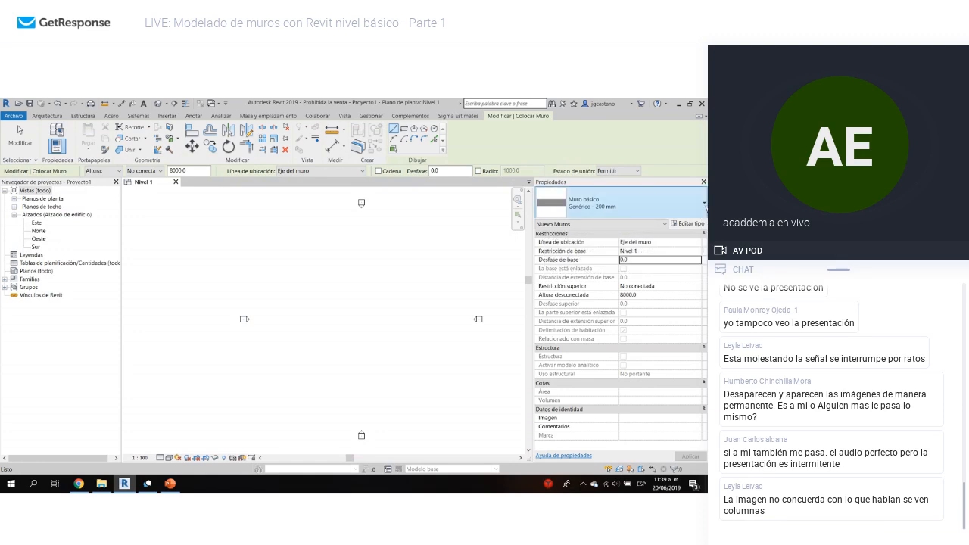
left_click(705, 204)
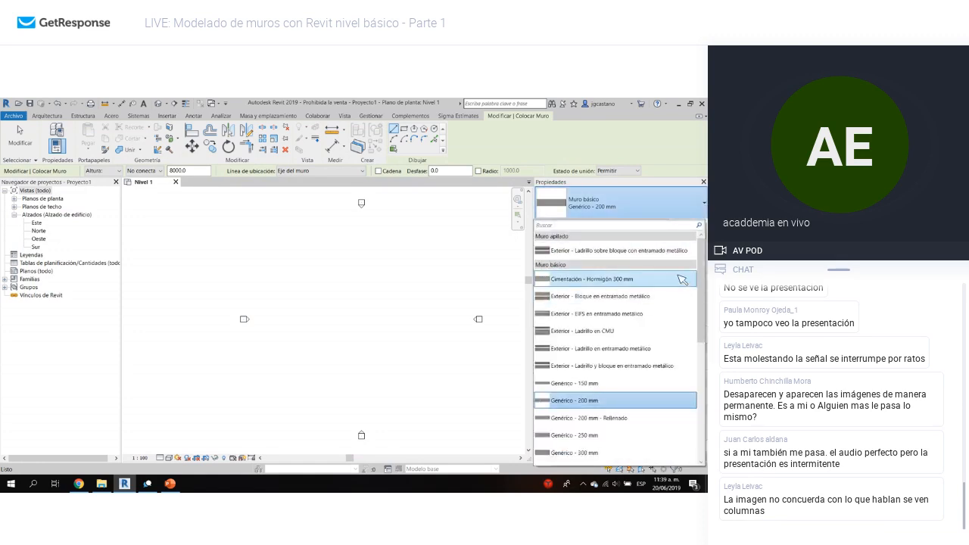
left_click(704, 220)
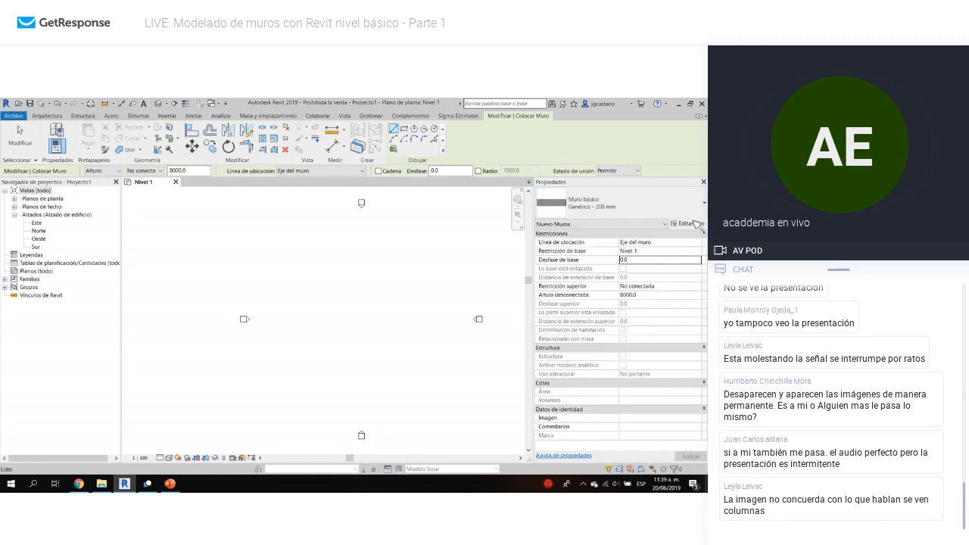
- Draw a horizontal Genérico - 200 mm wall about 22629 mm long between the elevation markers of the Nivel 1 plan
left_click(694, 224)
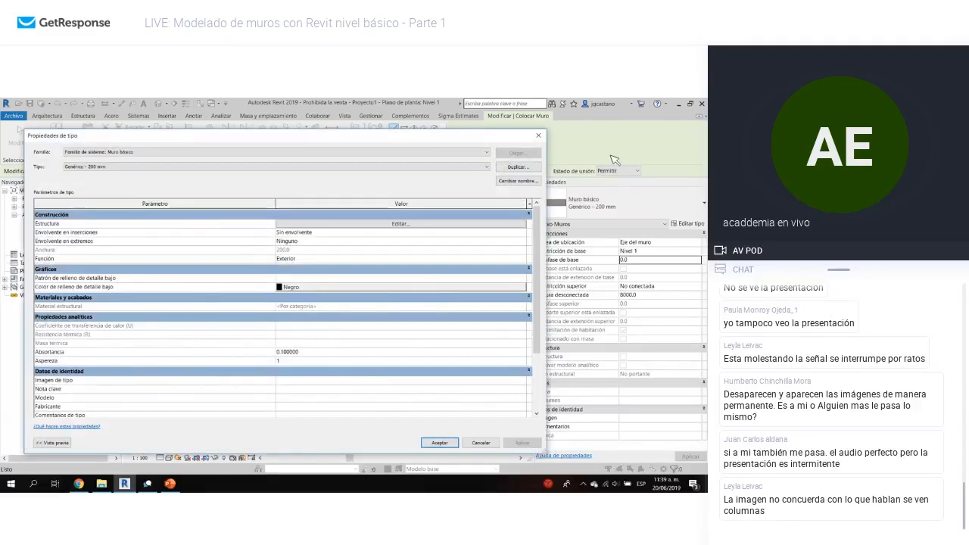
key("Return")
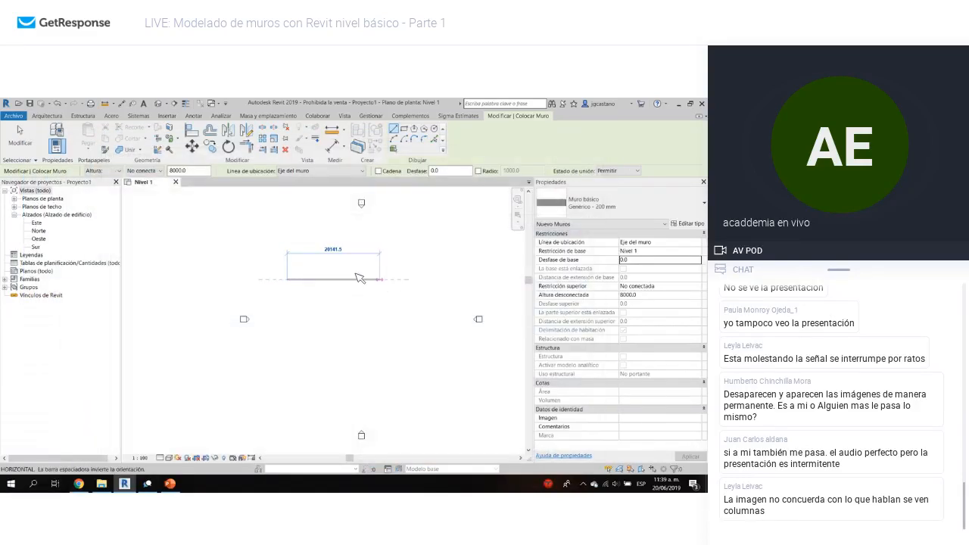
left_click(391, 279)
key("Escape")
key("Escape")
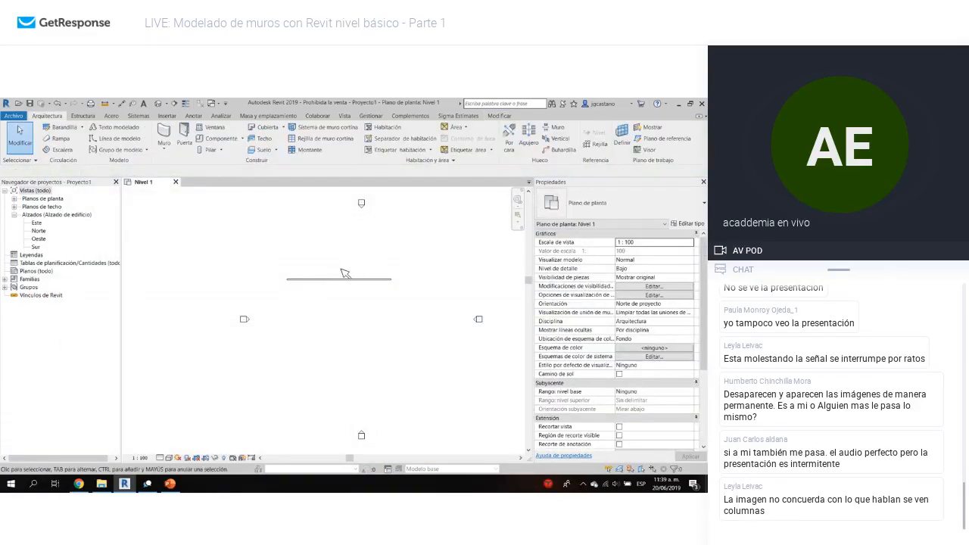
- Examine the new horizontal wall up close in the plan together with its instance properties
left_click(354, 282)
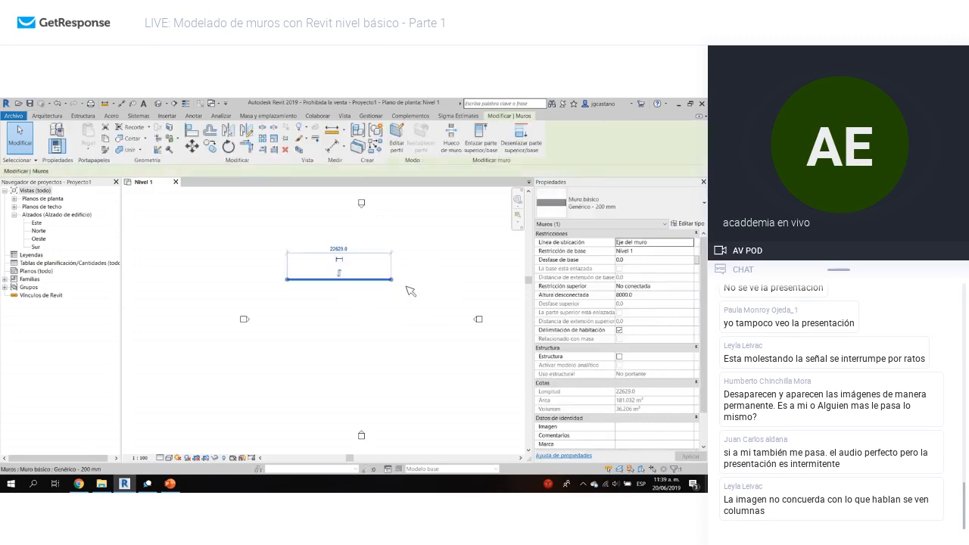
left_click(444, 258)
left_click(366, 280)
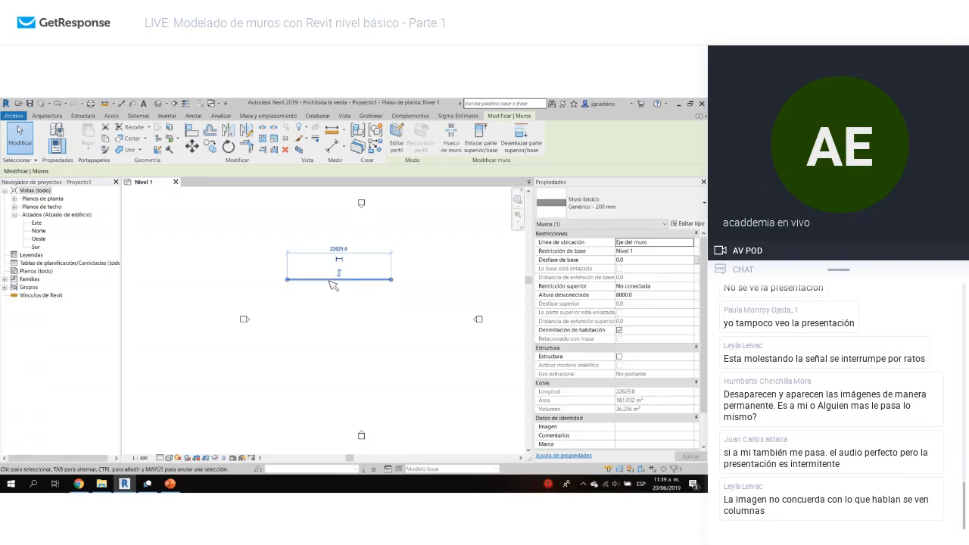
scroll(367, 290, "up", 2)
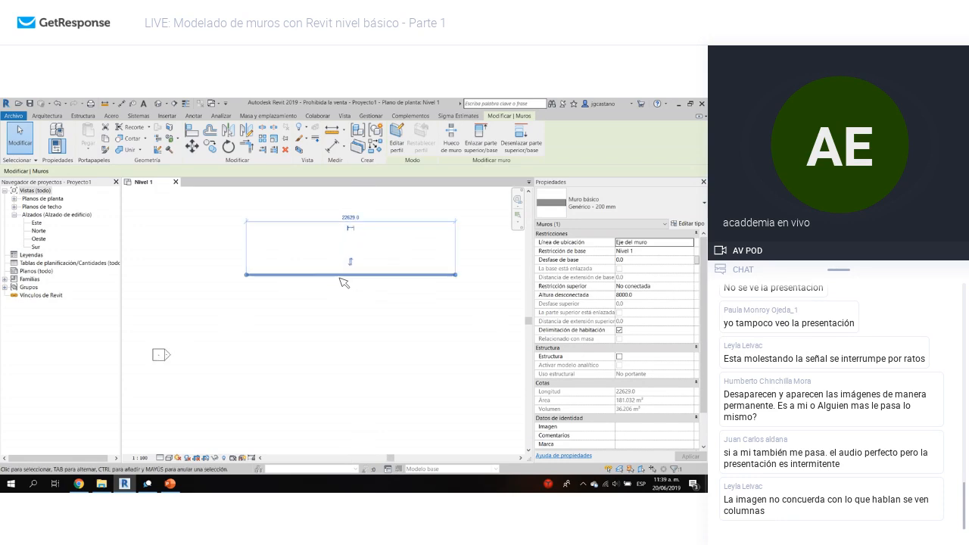
middle_click_drag(356, 287, 318, 305)
key("Escape")
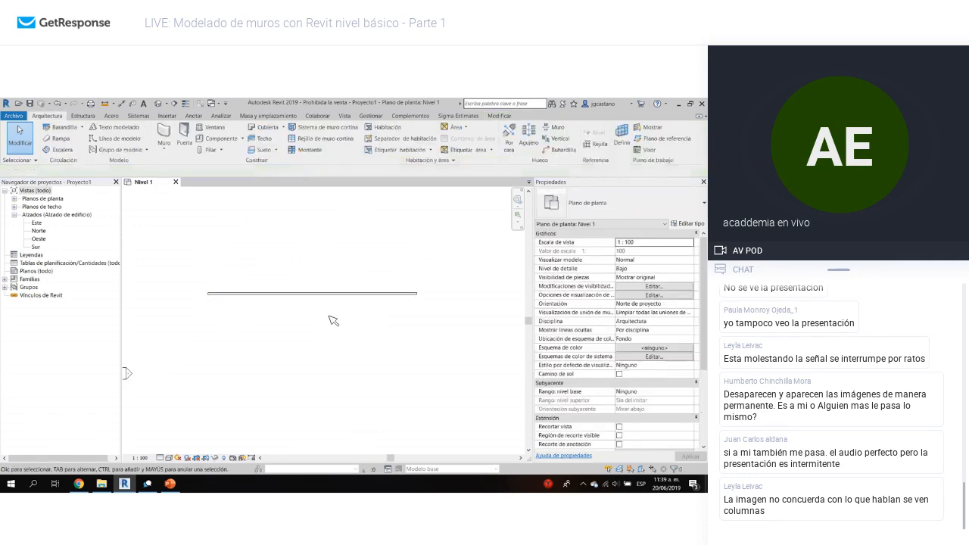
left_click(340, 301)
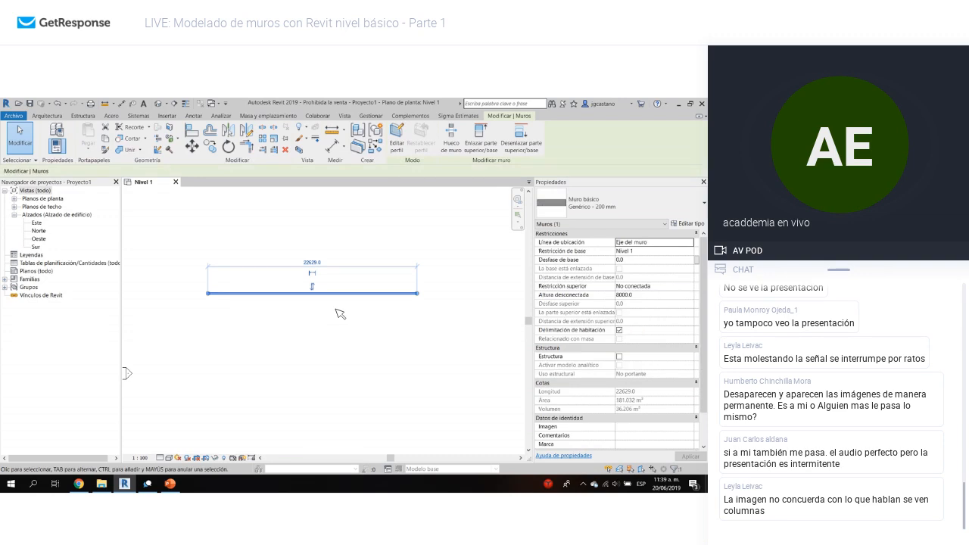
key("Escape")
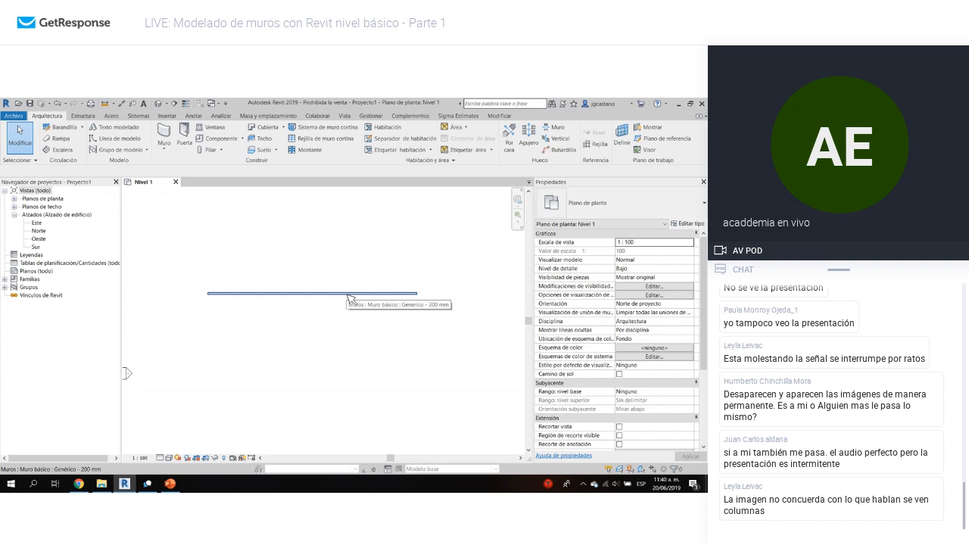
- Inspect the construction parameters in the horizontal wall's type properties and check the available Función options
left_click(391, 294)
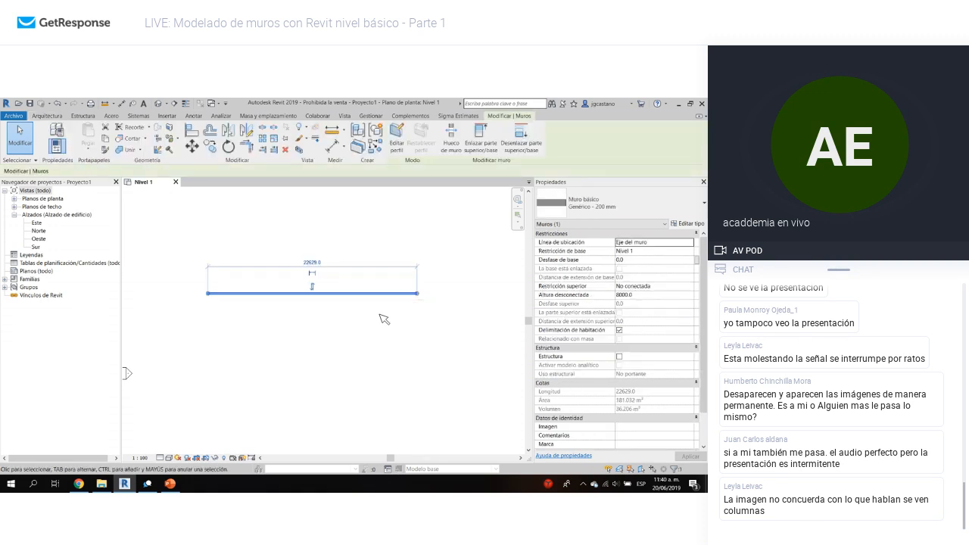
left_click(692, 225)
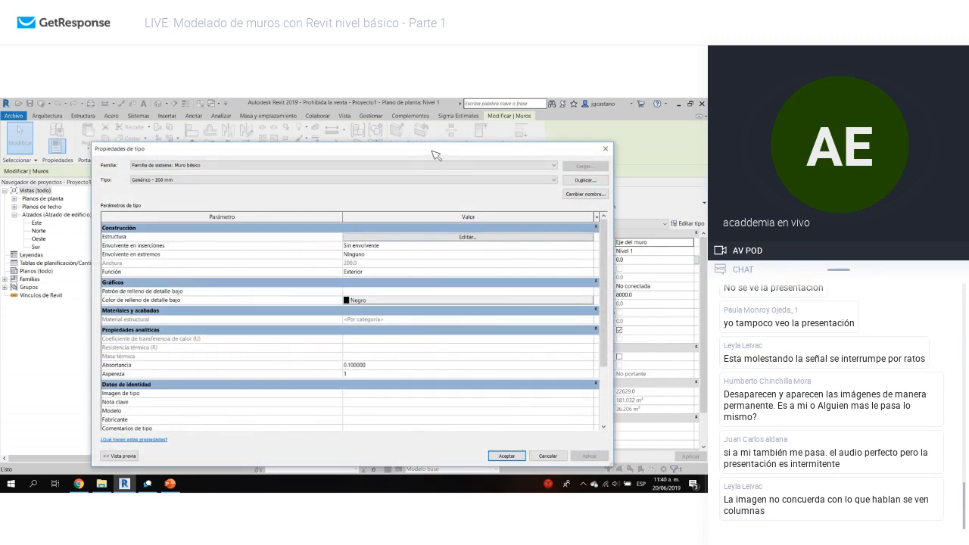
mouse_move(415, 151)
left_mouse_down()
mouse_move(390, 137)
mouse_move(406, 138)
left_mouse_up()
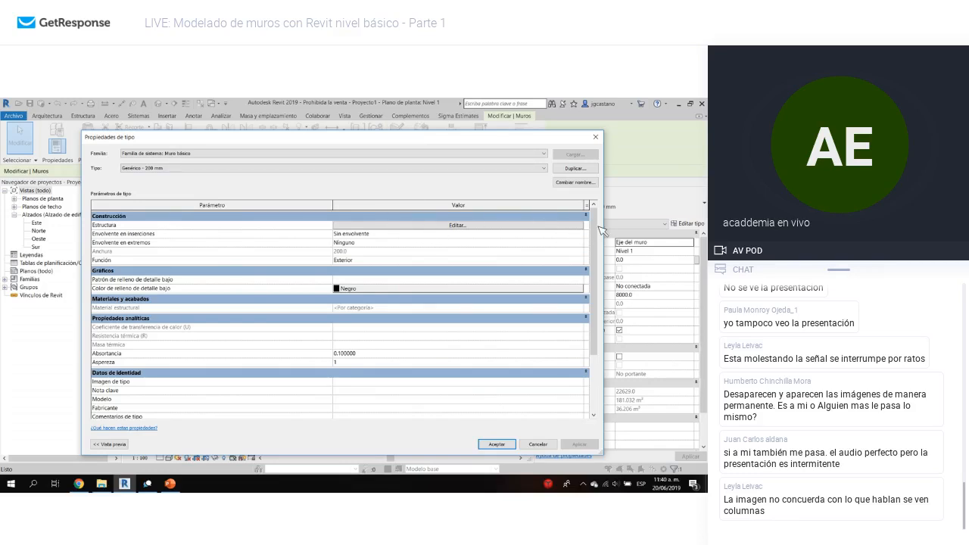
scroll(583, 280, "down", 2)
scroll(578, 297, "up", 3)
left_click(569, 259)
left_click(581, 260)
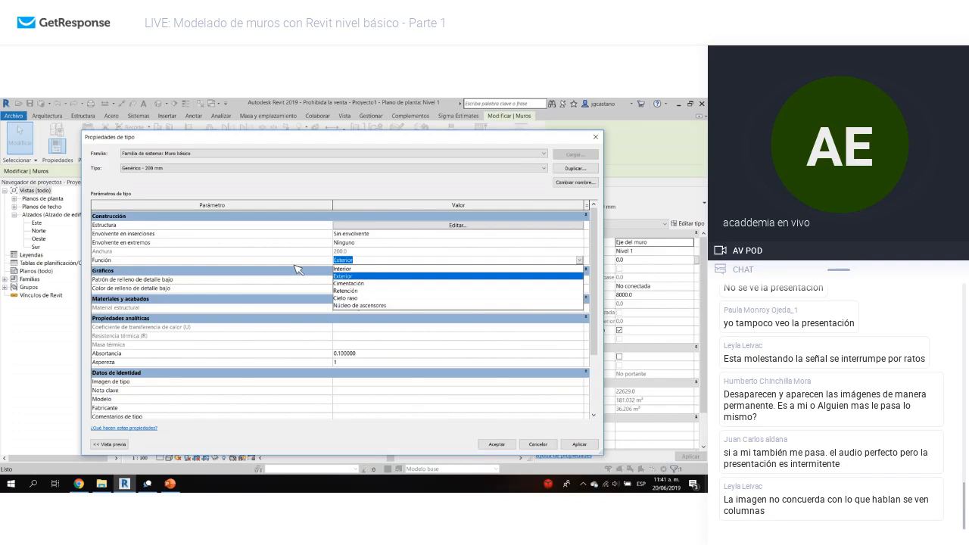
left_click(377, 259)
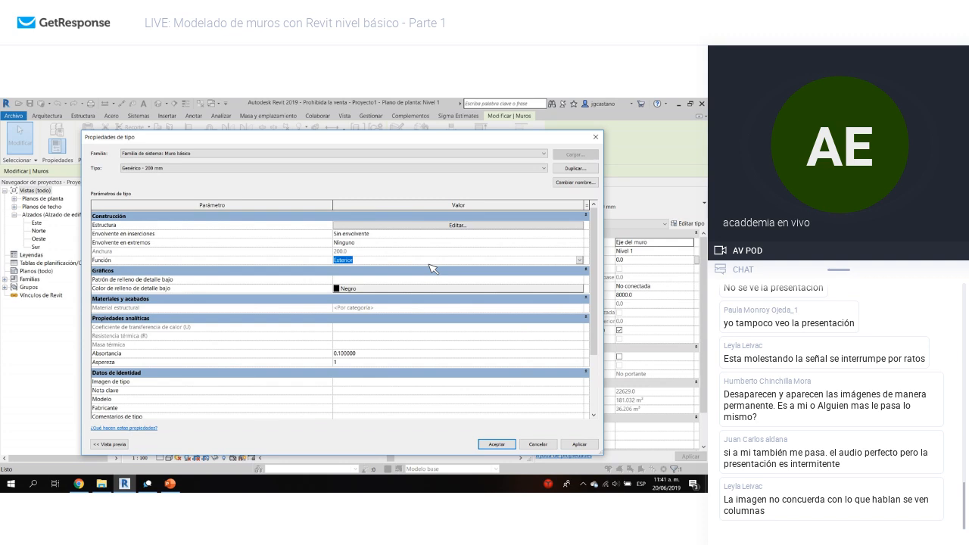
left_click(580, 260)
left_click(580, 260)
- Review the graphics, material, analytical and identity parameters of the wall type down to Costo, and close the type properties
scroll(595, 246, "down", 1)
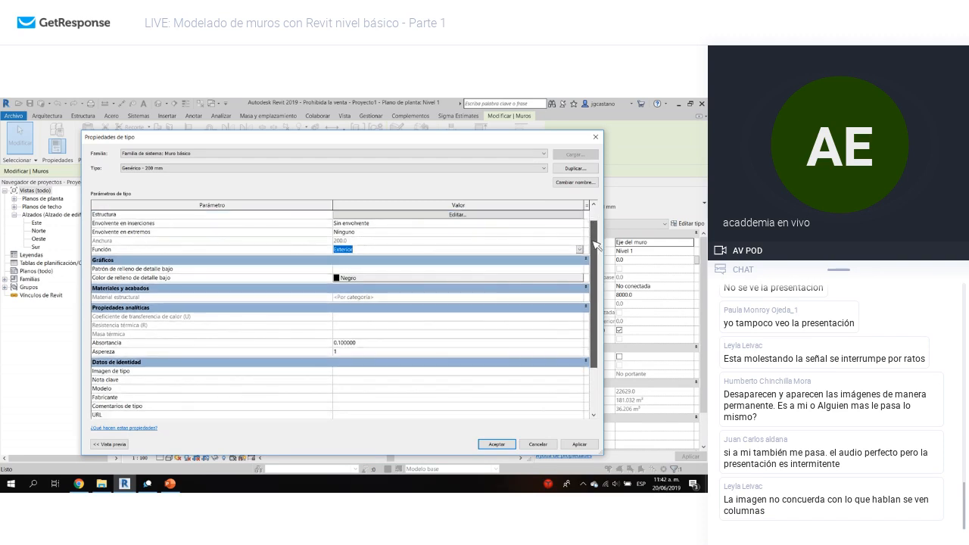
scroll(596, 236, "up", 1)
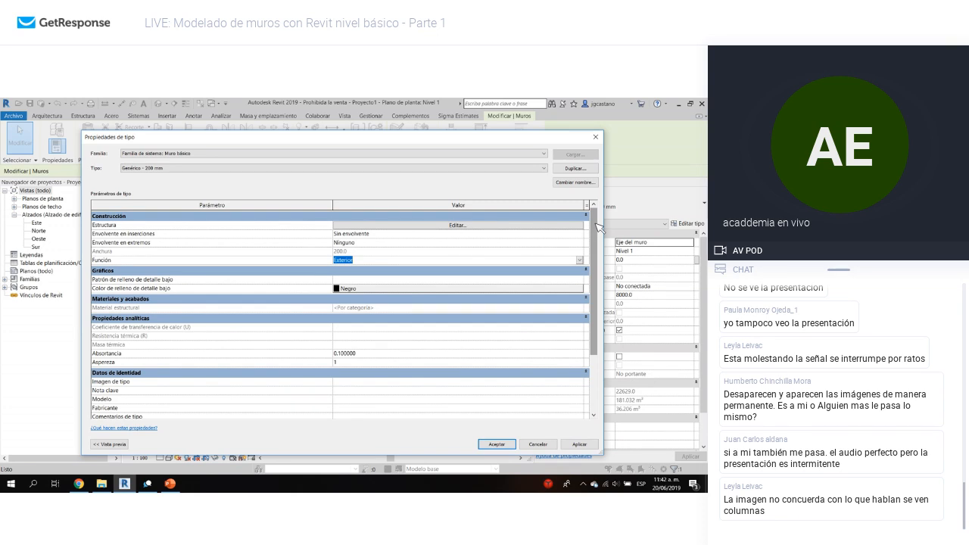
scroll(597, 240, "down", 2)
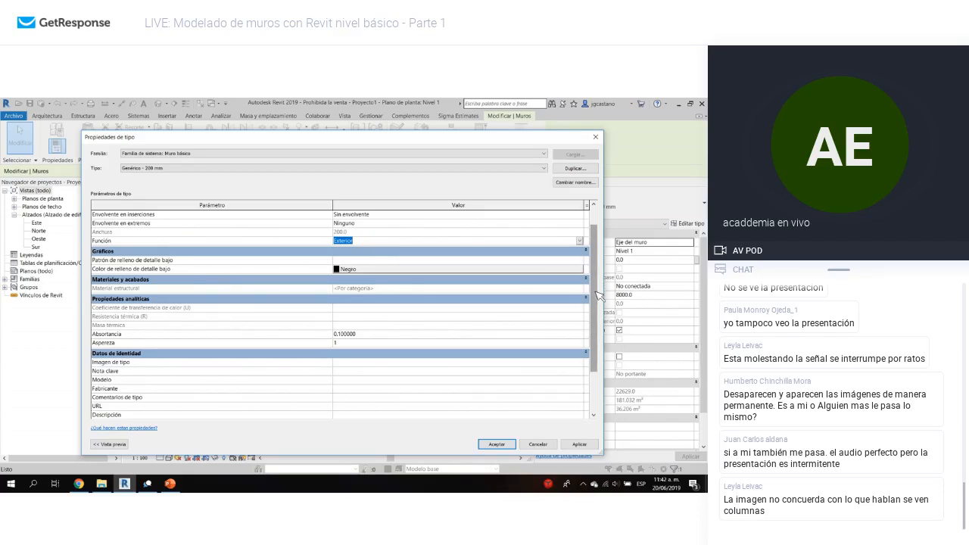
scroll(597, 292, "down", 3)
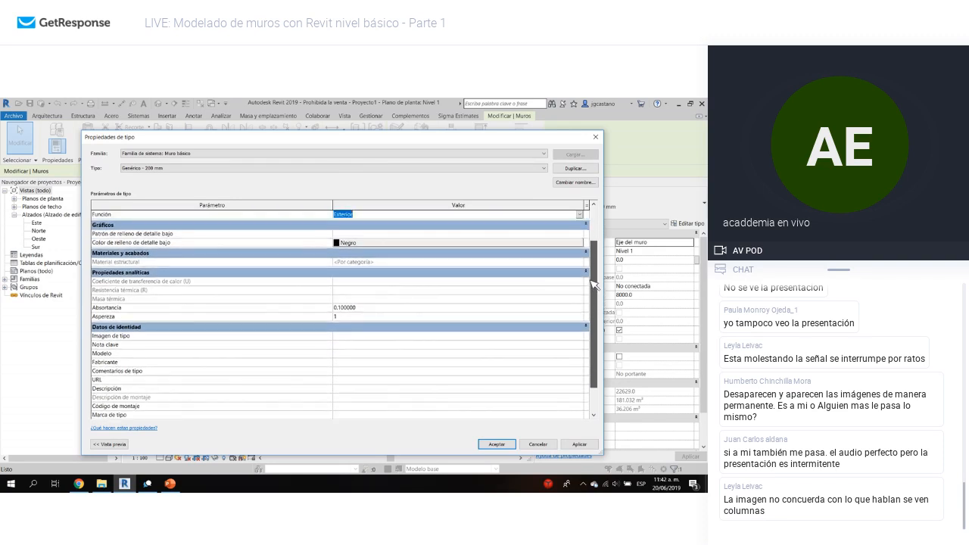
scroll(591, 279, "up", 1)
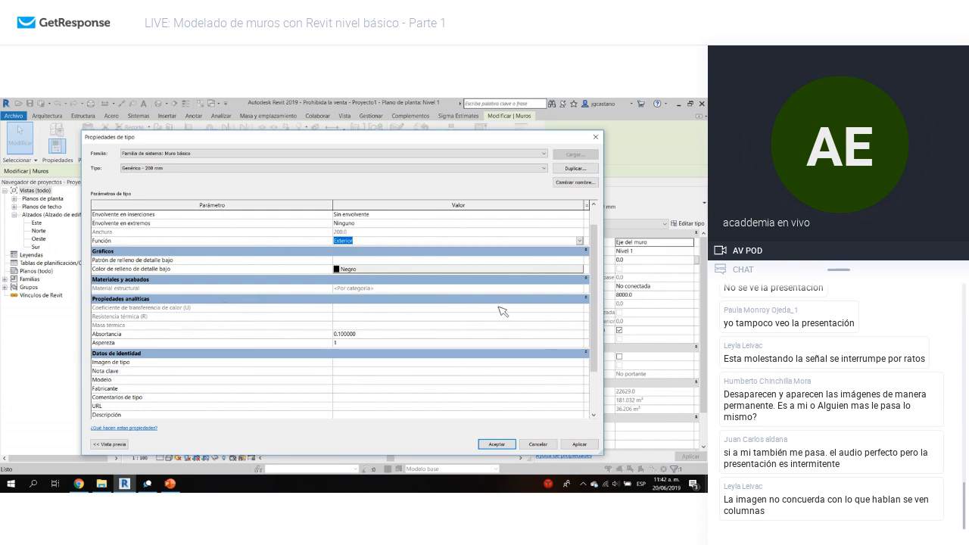
scroll(598, 284, "down", 3)
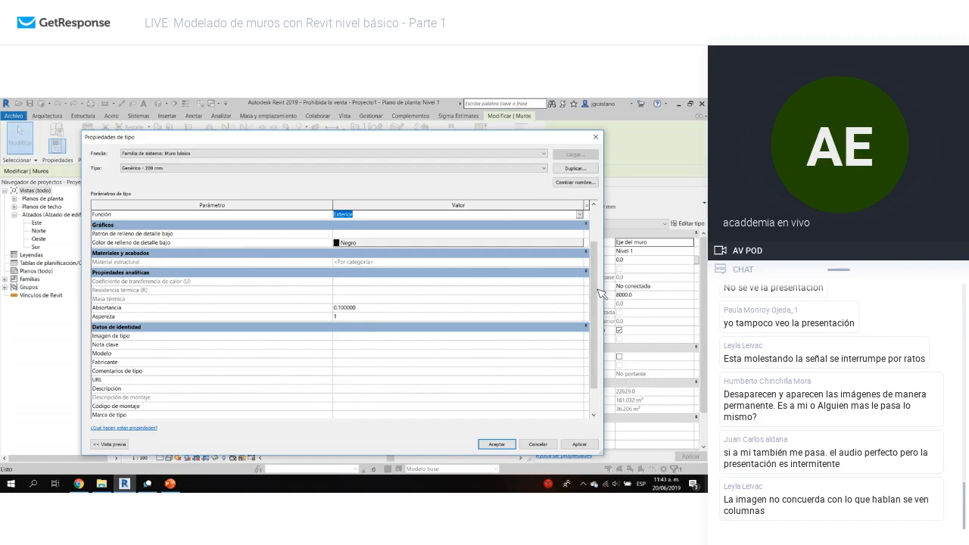
scroll(598, 323, "down", 1)
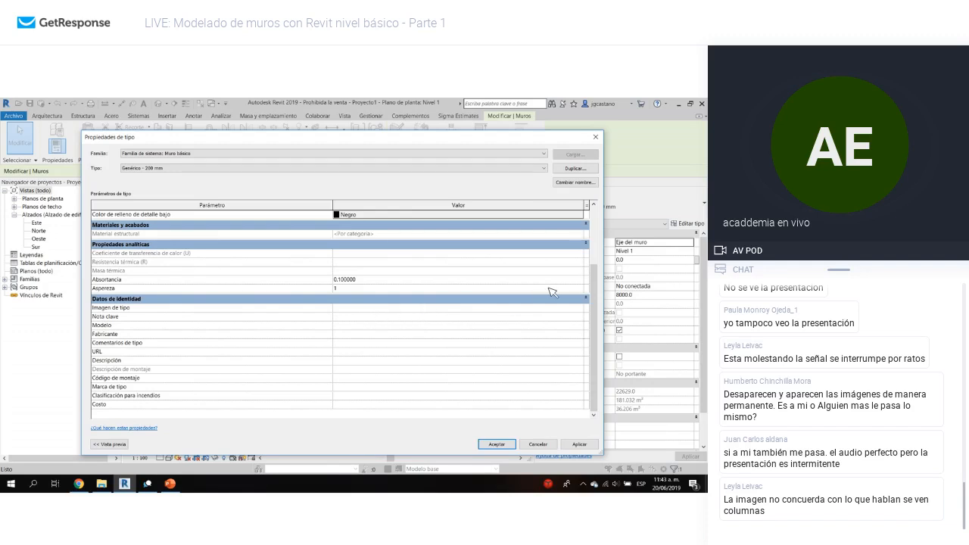
left_click(425, 395)
left_click(558, 405)
left_click(496, 444)
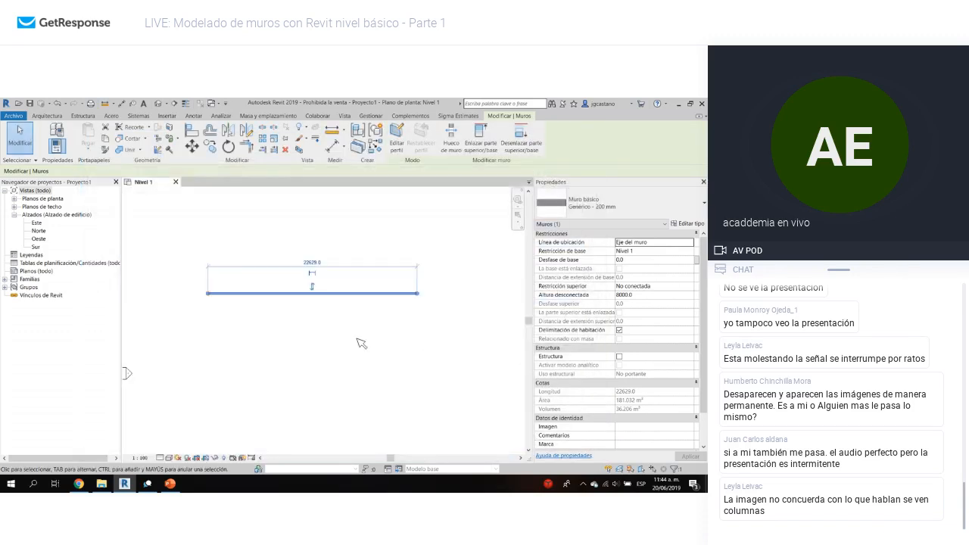
middle_click_drag(323, 334, 389, 313)
left_click(391, 307)
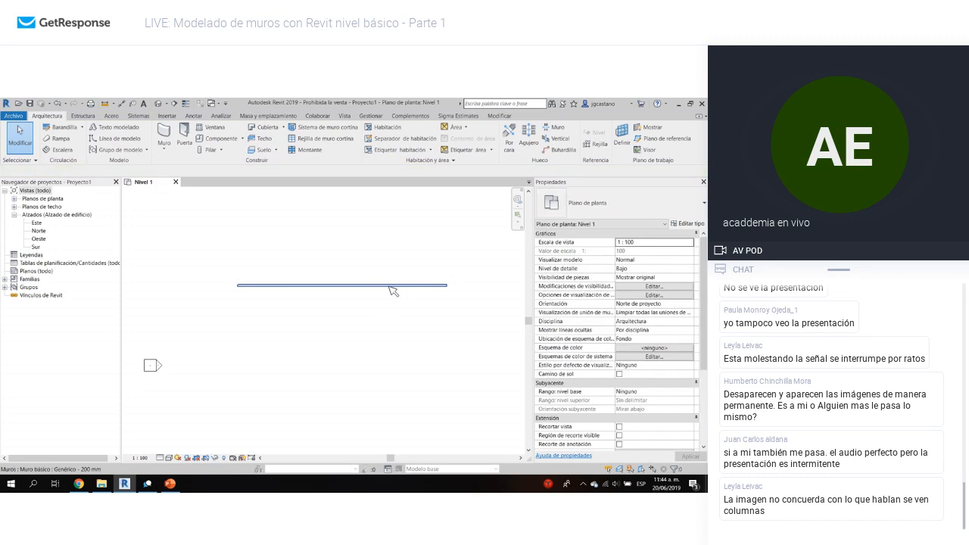
left_click(391, 288)
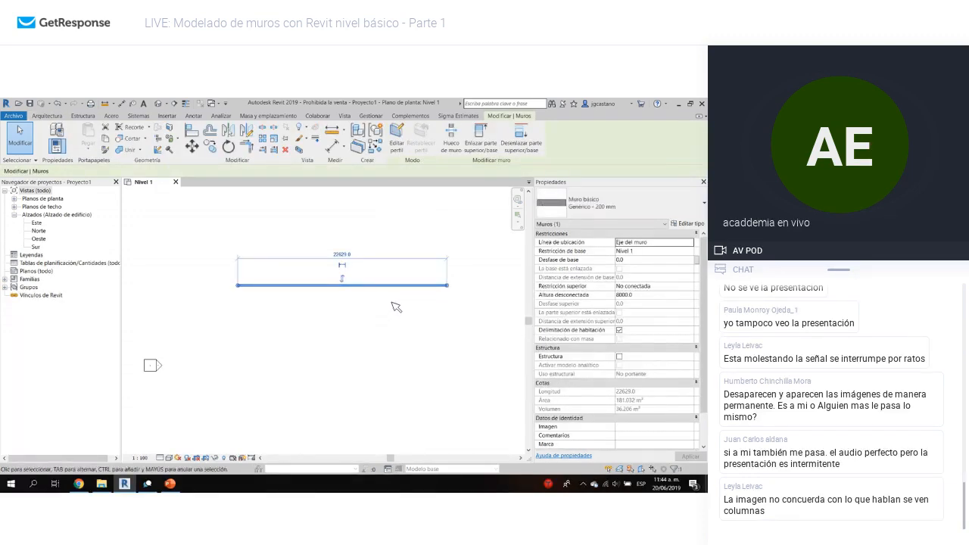
scroll(396, 307, "up", 2)
left_click(395, 311)
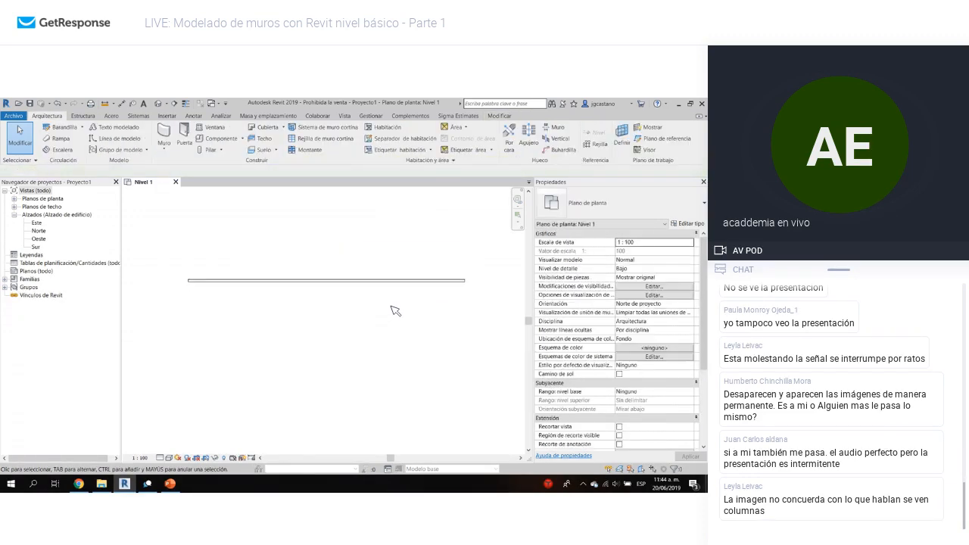
- Select the horizontal wall, browse the wall types available for it and look over its type properties
left_click(422, 281)
left_click(441, 296)
left_click(442, 287)
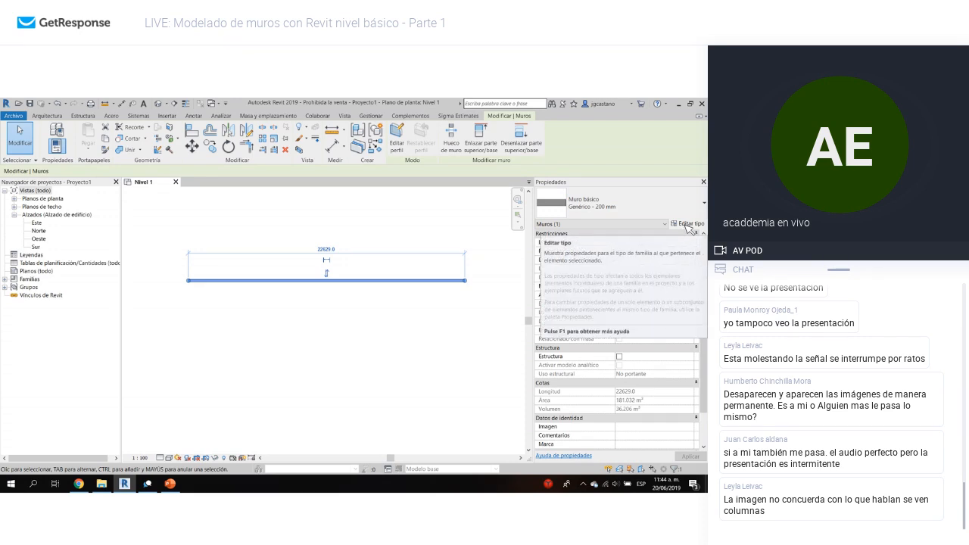
left_click(591, 211)
scroll(613, 318, "up", 1)
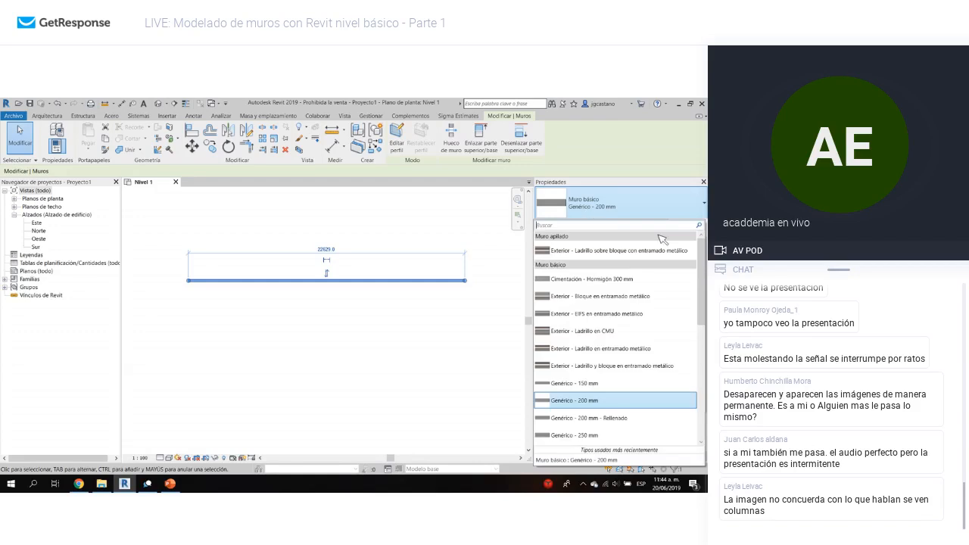
left_click_drag(702, 263, 701, 318)
key("Escape")
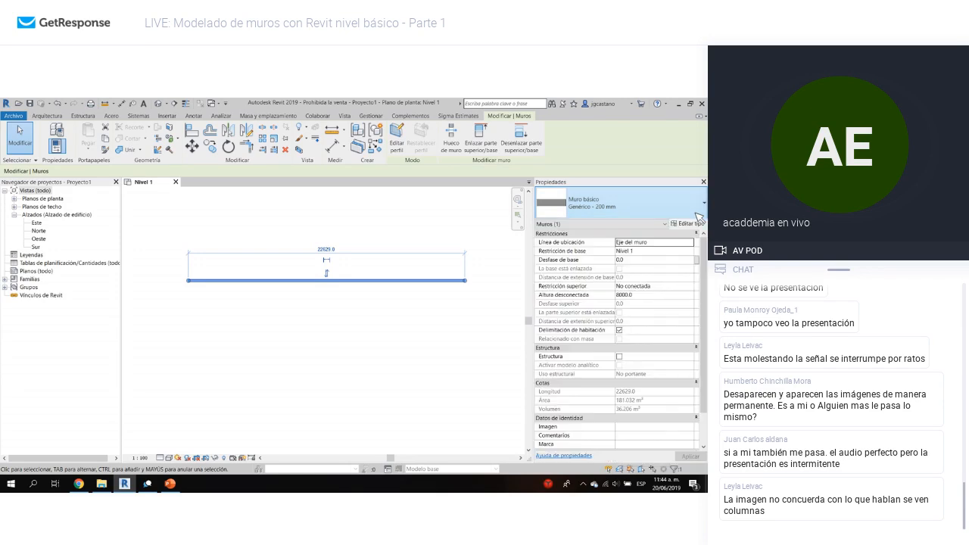
left_click(689, 224)
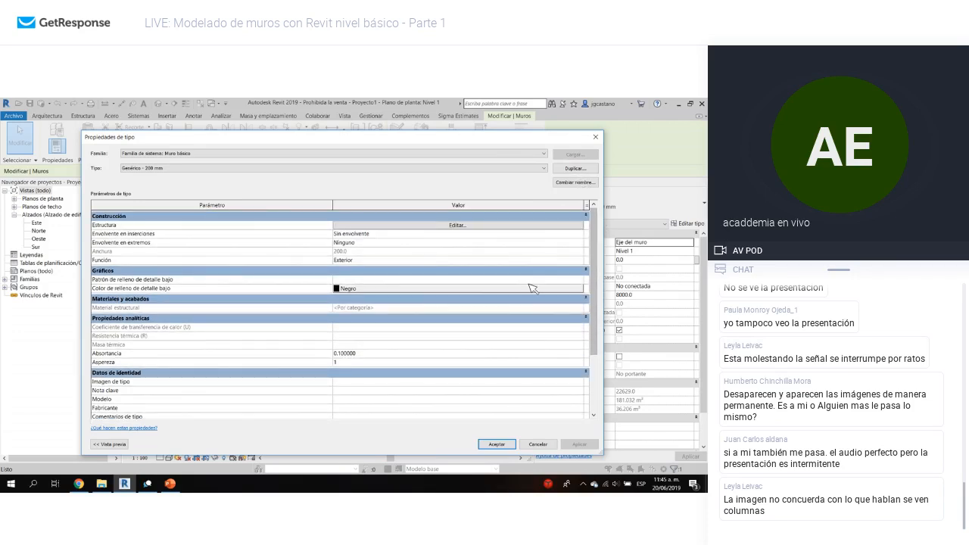
left_click(539, 446)
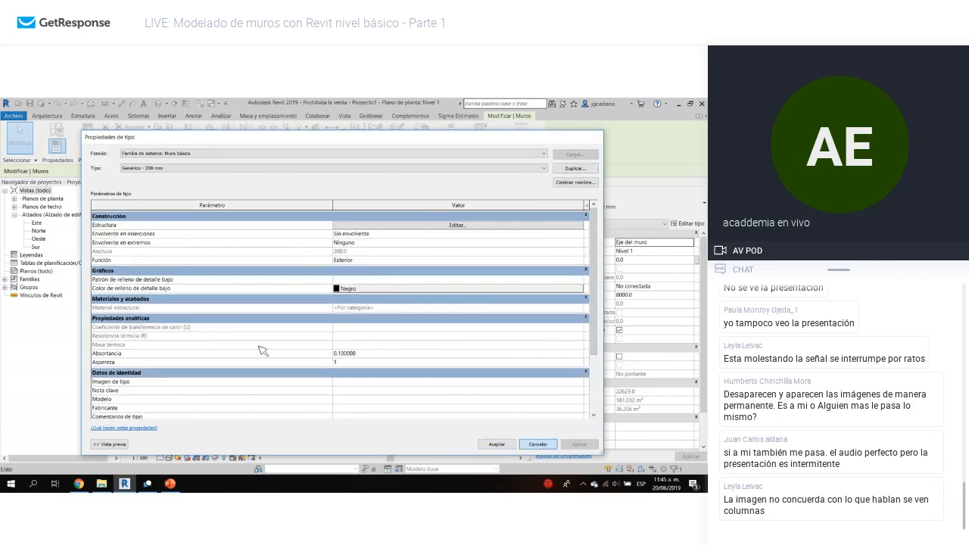
- Expand the Familias branch of the project browser and look through its element categories
left_click(12, 280)
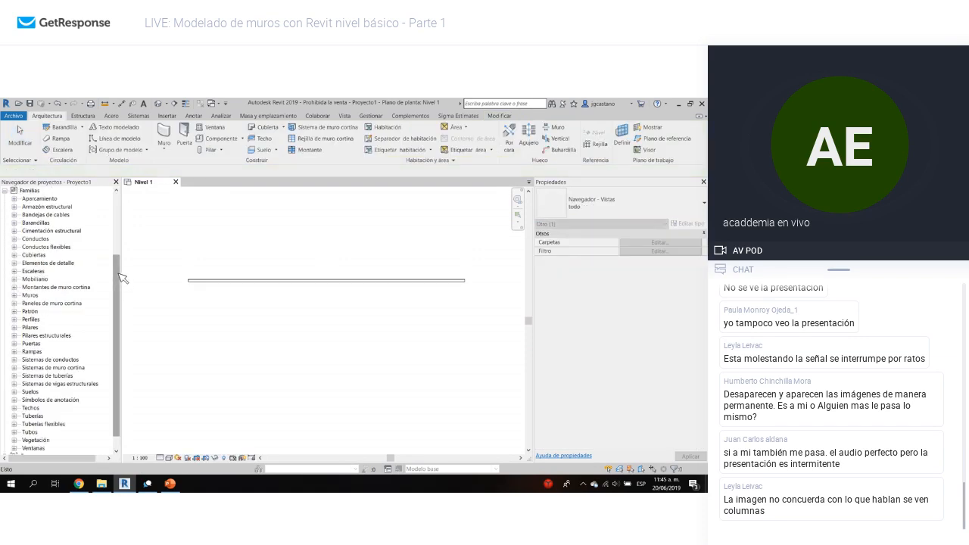
scroll(119, 287, "down", 1)
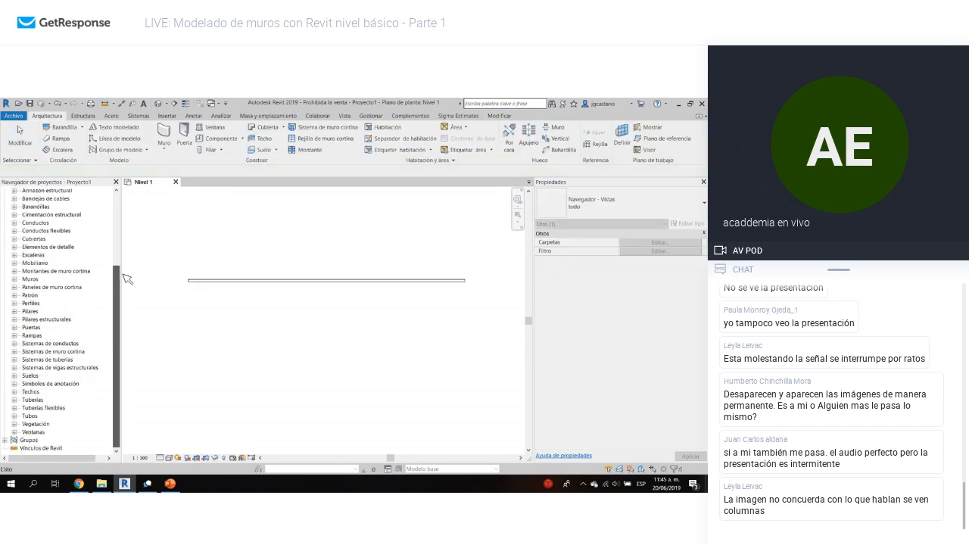
scroll(122, 265, "up", 5)
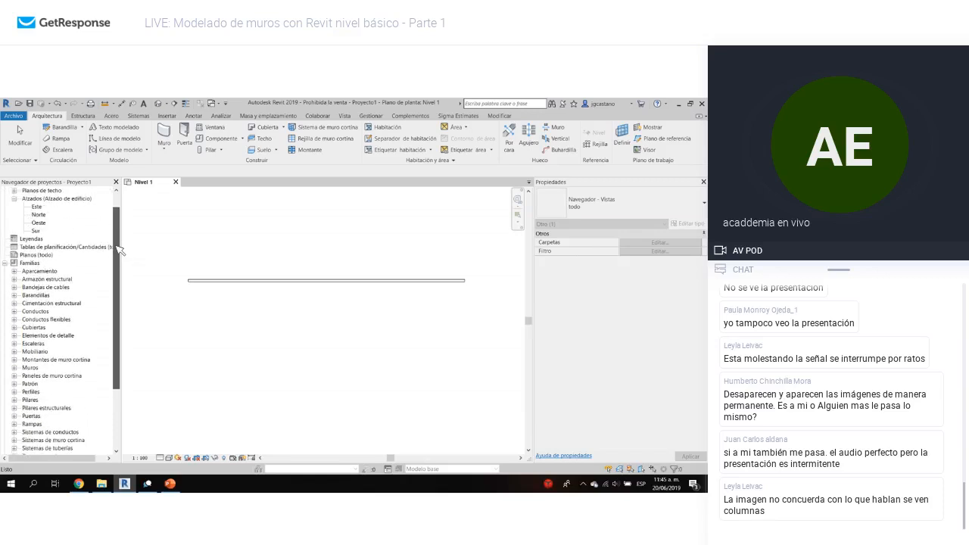
scroll(119, 252, "down", 3)
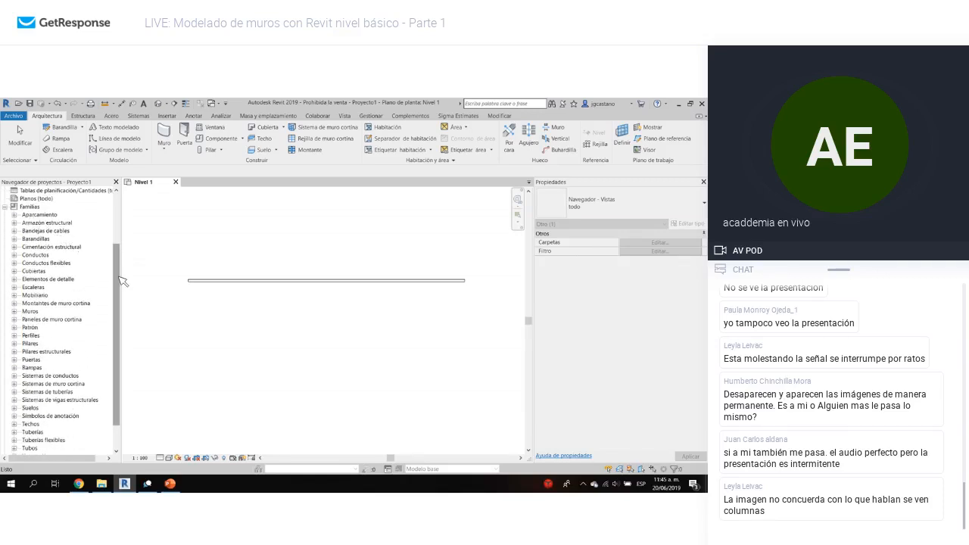
mouse_move(119, 282)
left_mouse_down()
mouse_move(119, 301)
mouse_move(119, 274)
left_mouse_up()
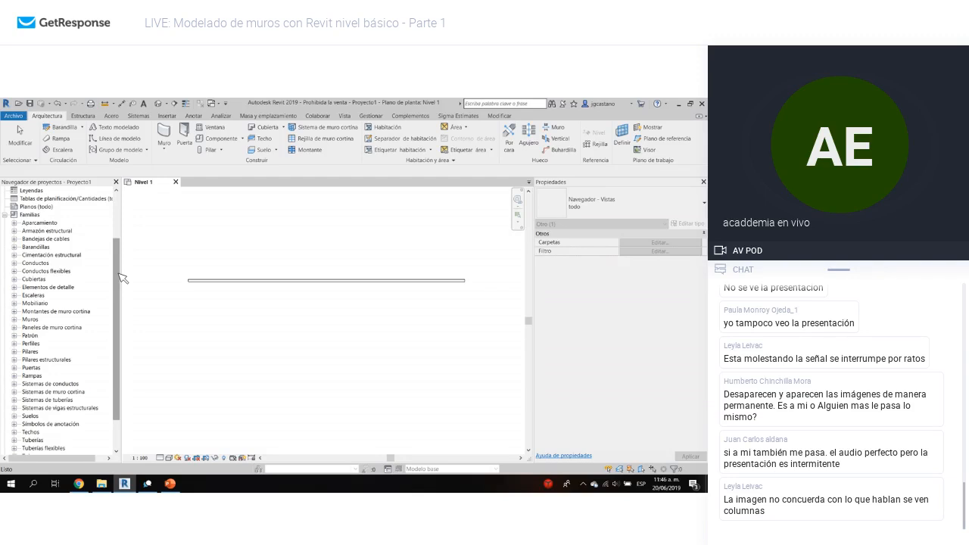
- Expand the Muros category in the project browser and look through the types under Muro apilado and Muro básico
left_click(14, 320)
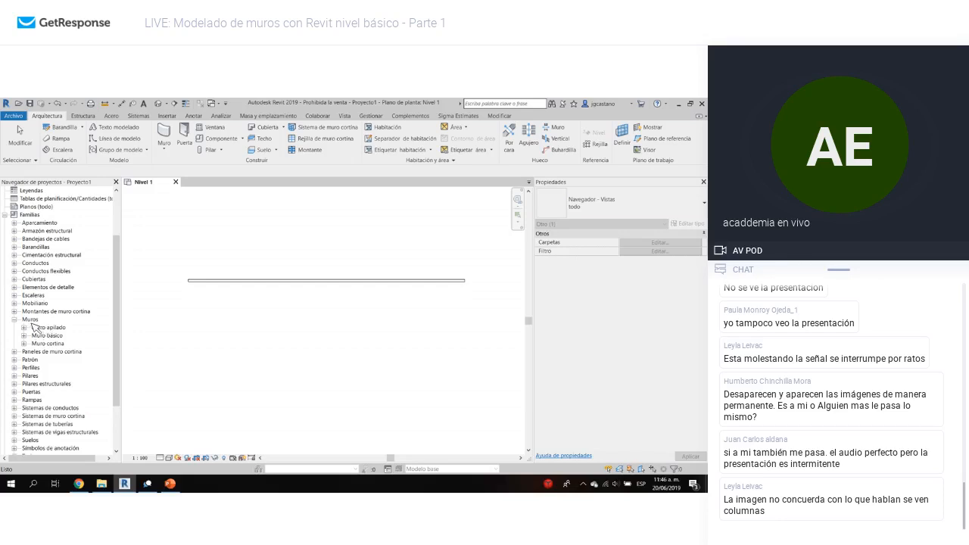
left_click(23, 328)
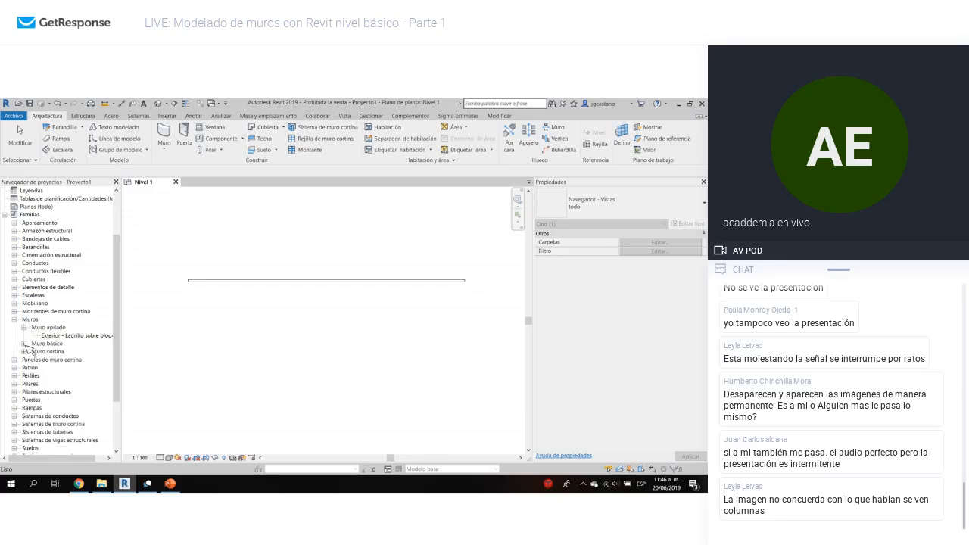
left_click(23, 344)
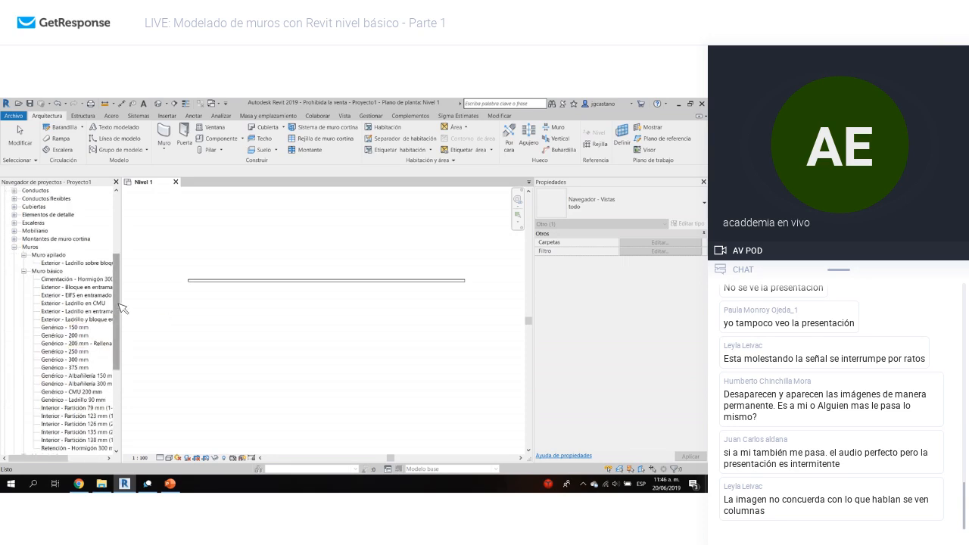
mouse_move(111, 323)
left_mouse_down()
mouse_move(121, 309)
mouse_move(112, 304)
left_mouse_up()
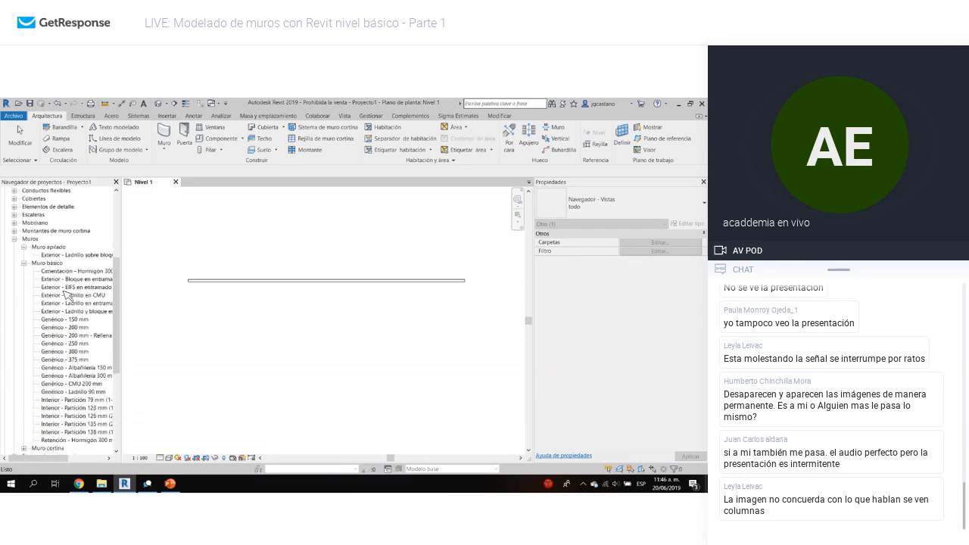
- Check the actions available for the "Exterior - EIFS en entramado metálico" wall type, and collapse the whole Muros category again
right_click(67, 288)
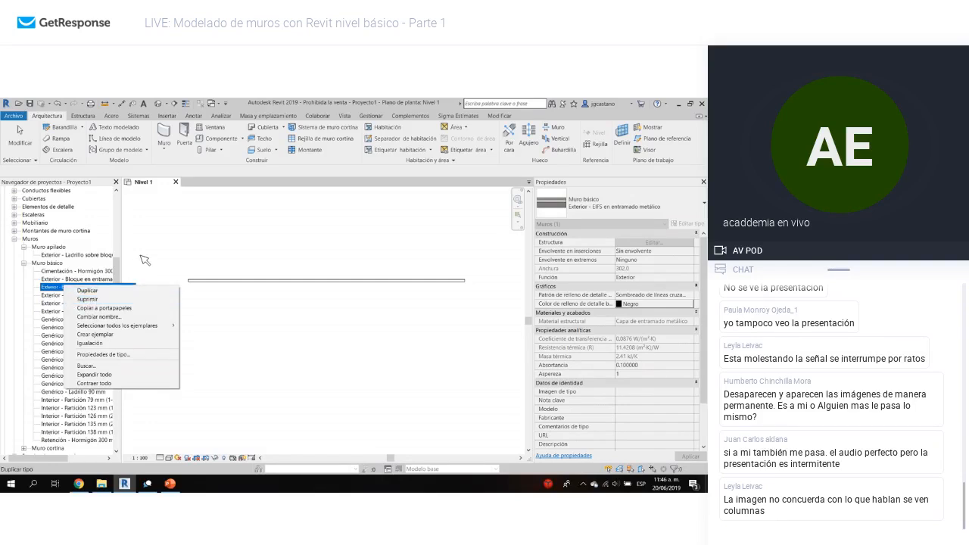
left_click(138, 258)
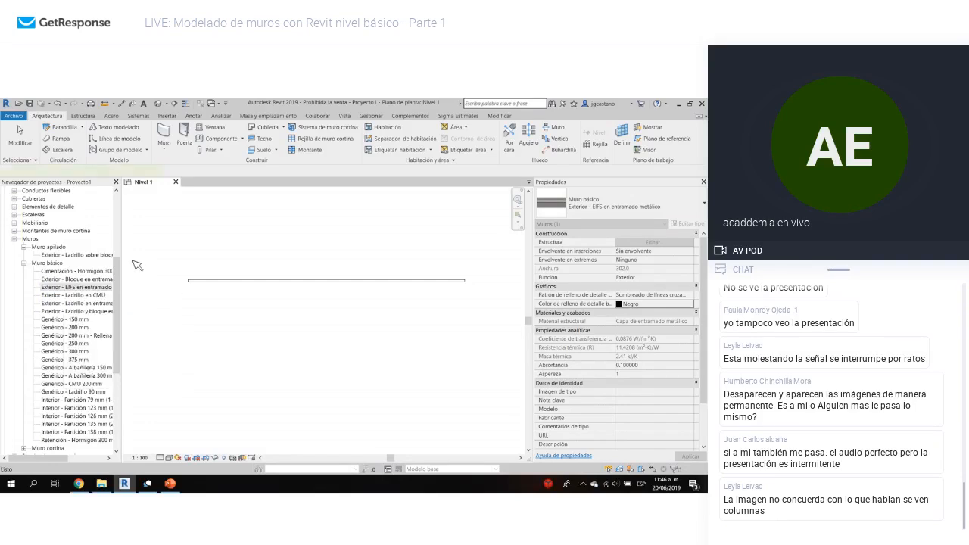
left_click(25, 262)
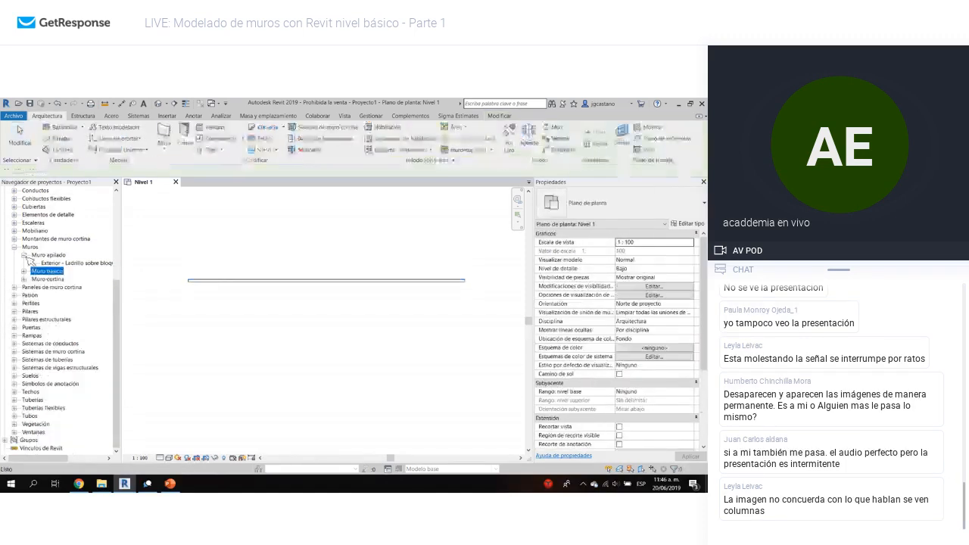
left_click(24, 255)
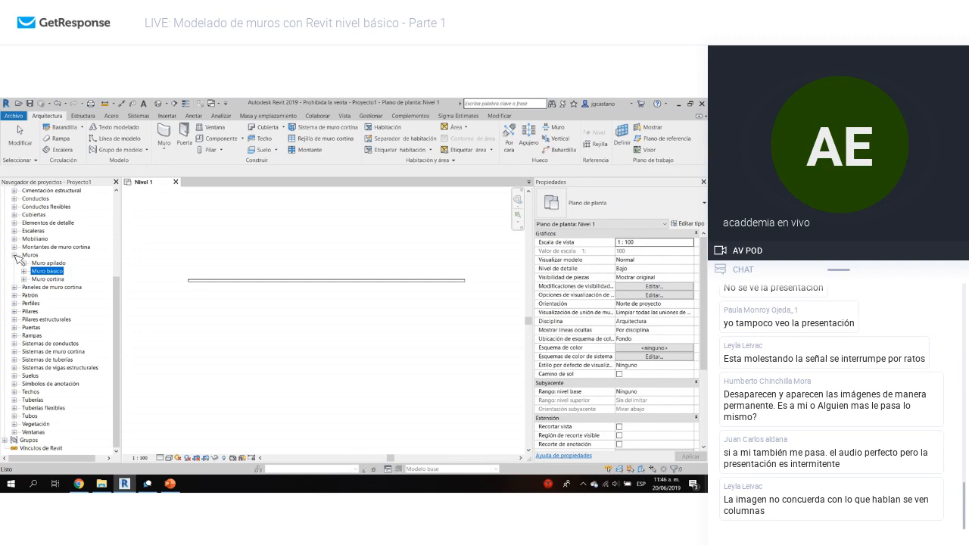
left_click(15, 256)
- Examine the duplicate, rename and type selection options in the floor plan's type properties, and cancel without changes
left_click(691, 225)
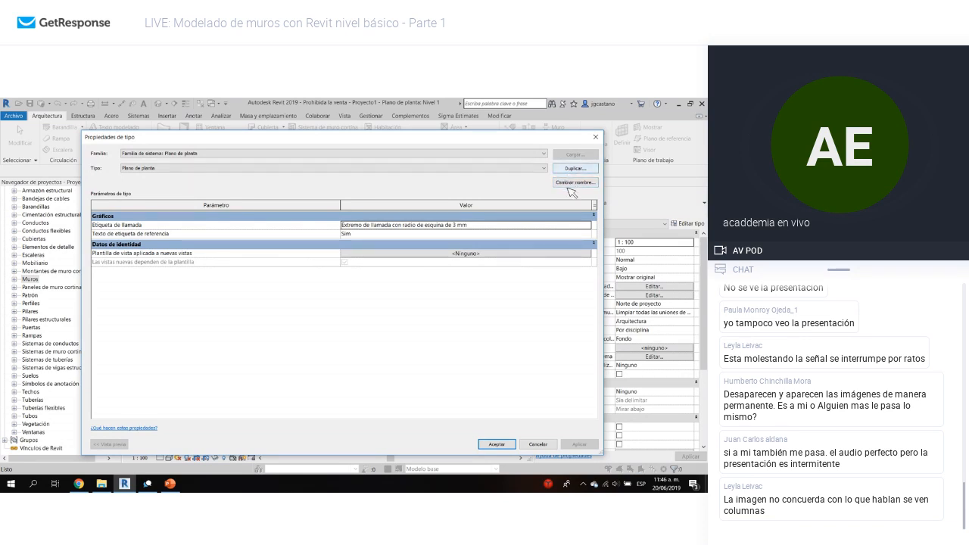
left_click(576, 169)
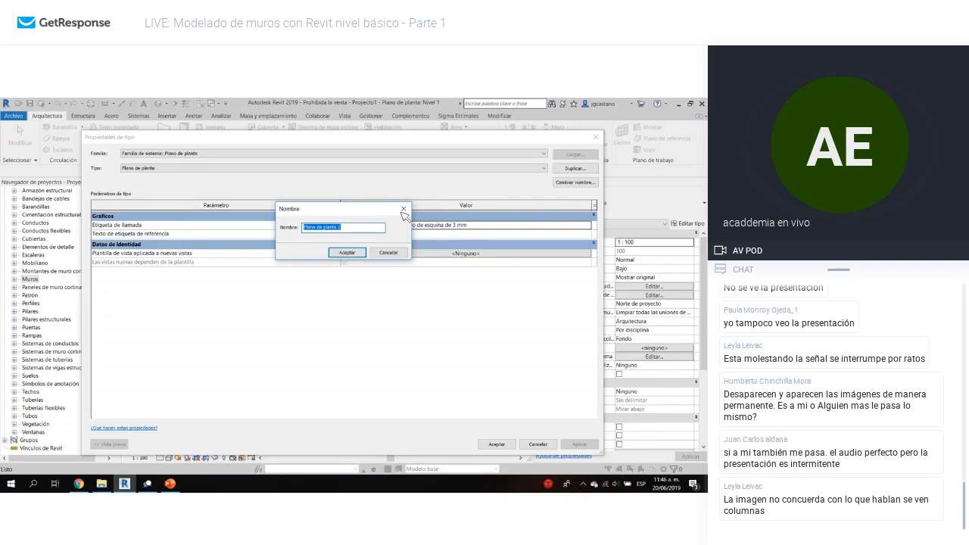
left_click(404, 208)
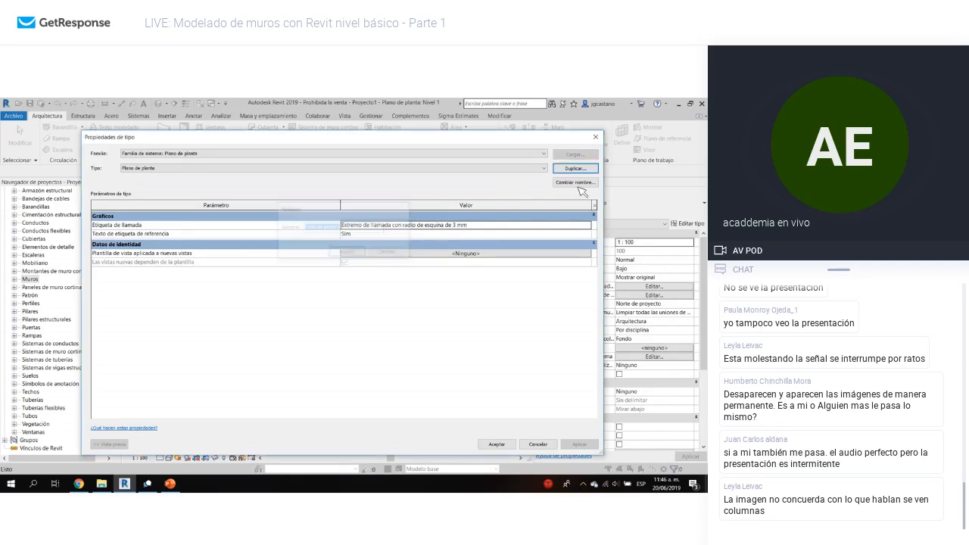
left_click(579, 183)
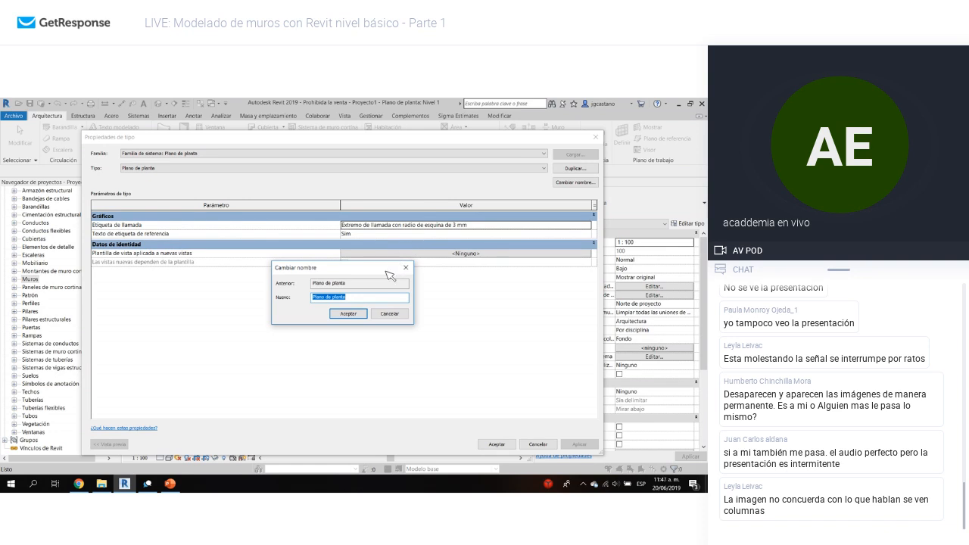
left_click(392, 316)
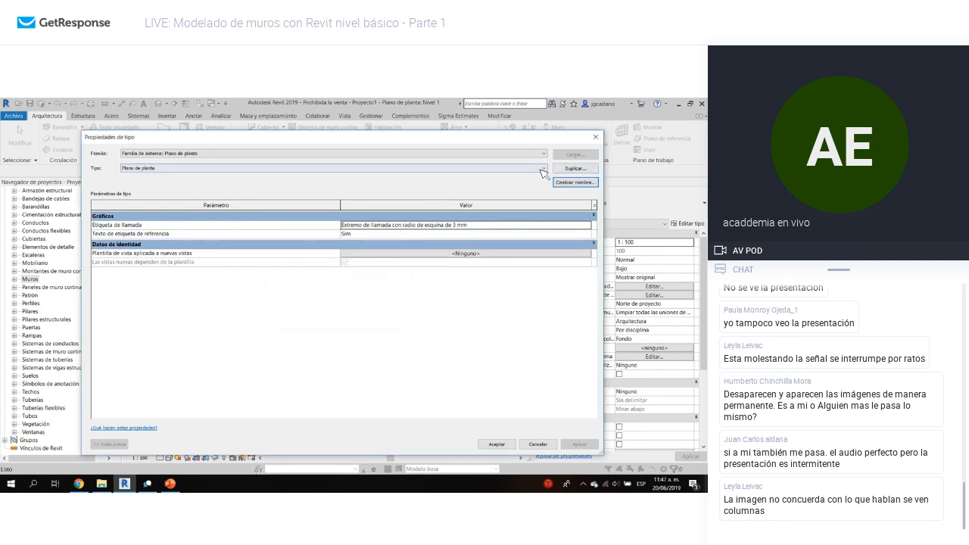
left_click(542, 168)
left_click(333, 175)
left_click(538, 445)
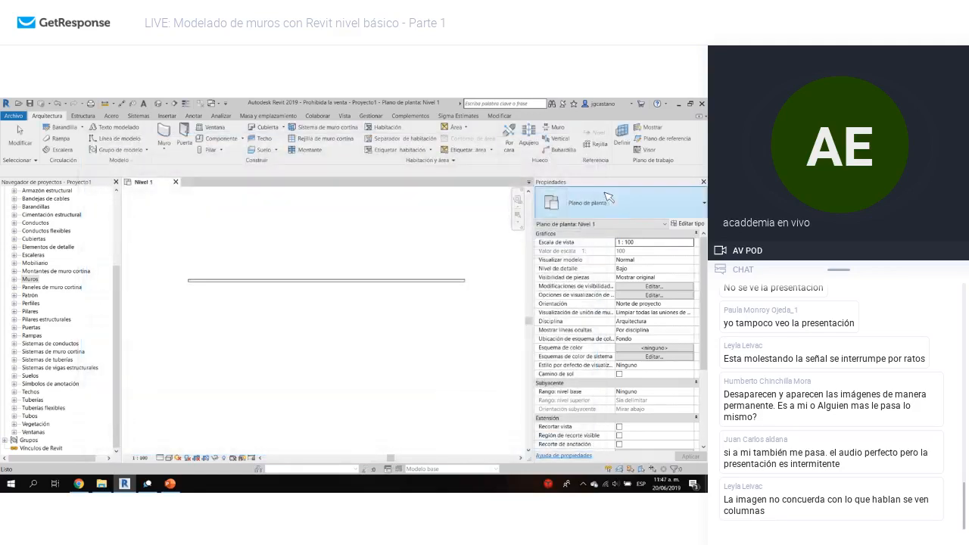
- Delete the existing horizontal wall from the Nivel 1 floor plan
left_click(395, 273)
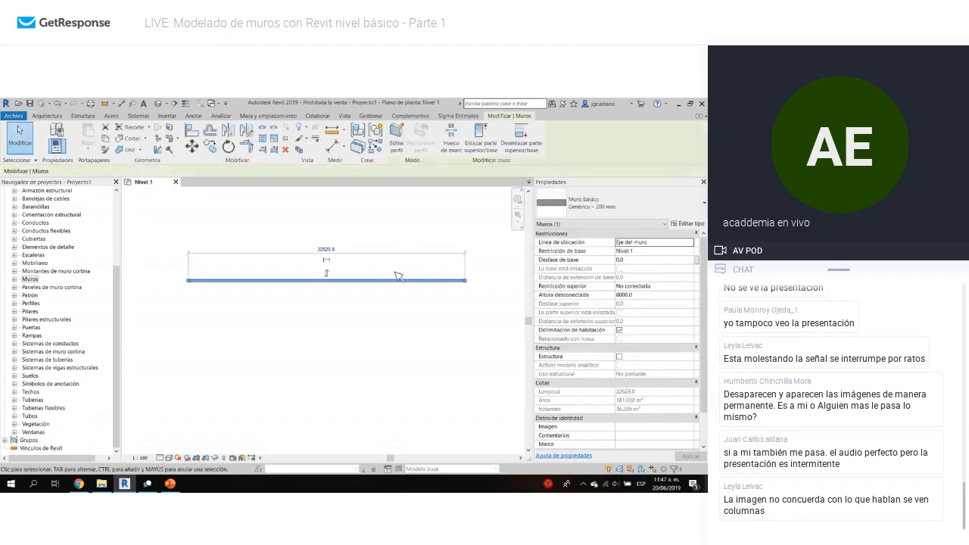
key("Escape")
left_click(394, 280)
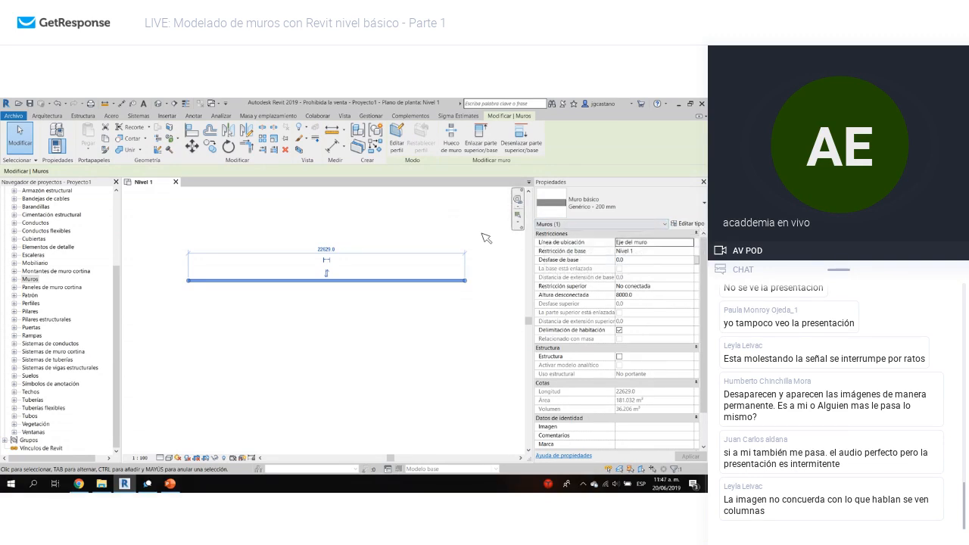
key("Delete")
- Start a new wall and rename its type Genérico - 200 mm as "Cerramiento concreto - 20 cm"
key("w")
key("a")
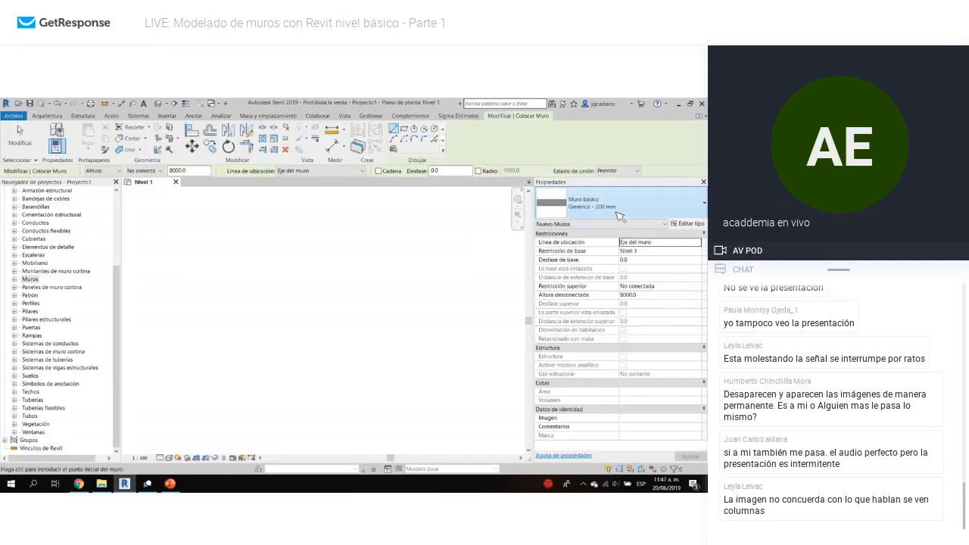
left_click(692, 225)
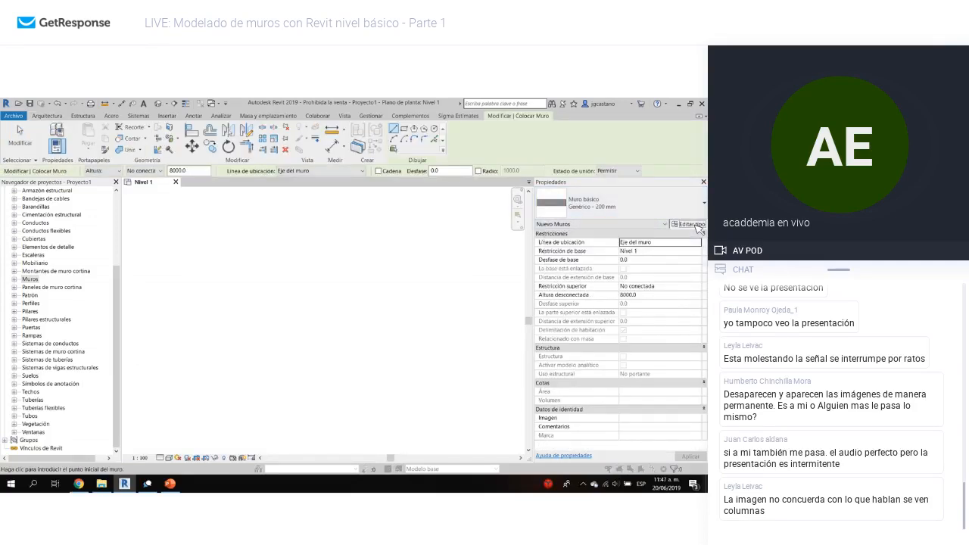
left_click(583, 183)
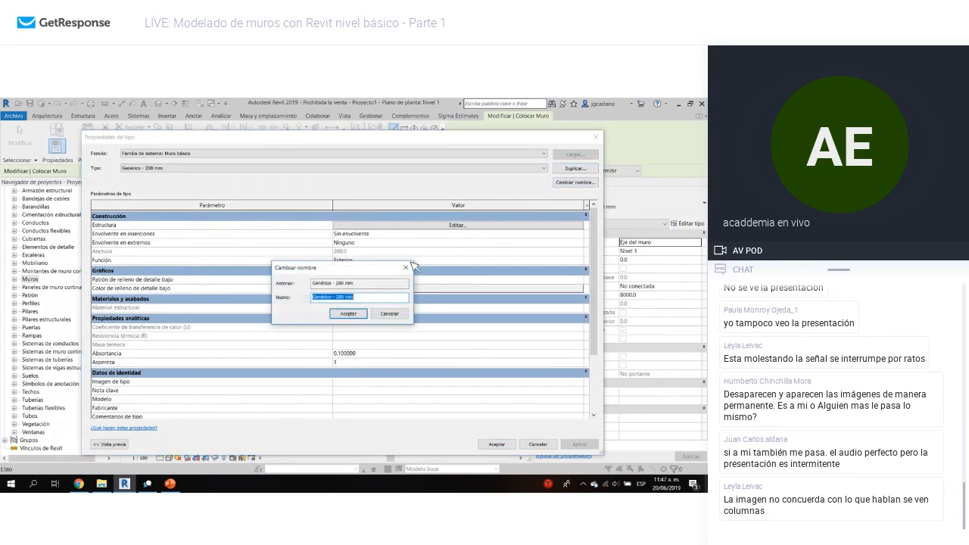
left_click_drag(358, 270, 472, 170)
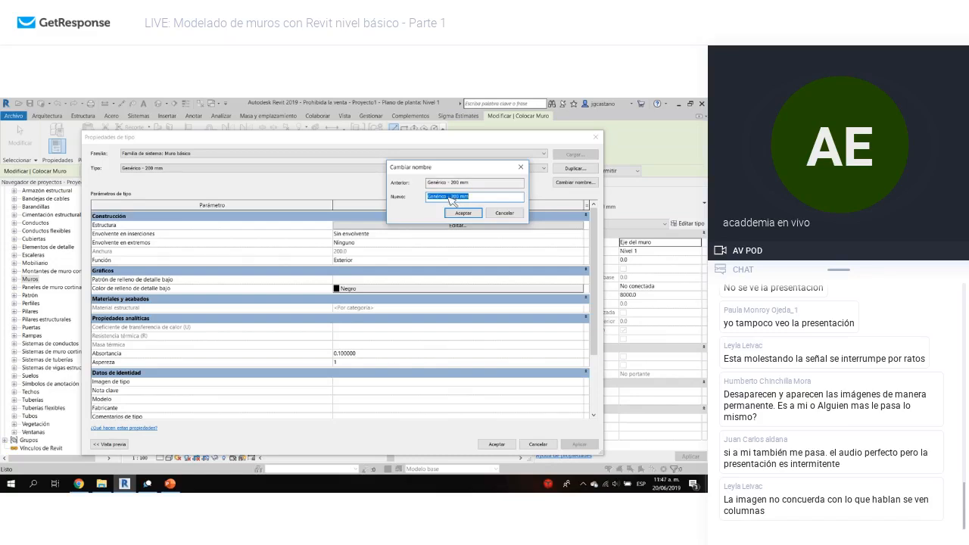
left_click(449, 197)
left_click_drag(447, 197, 424, 188)
type("Con")
type("ramiento concreto")
left_click_drag(497, 197, 489, 199)
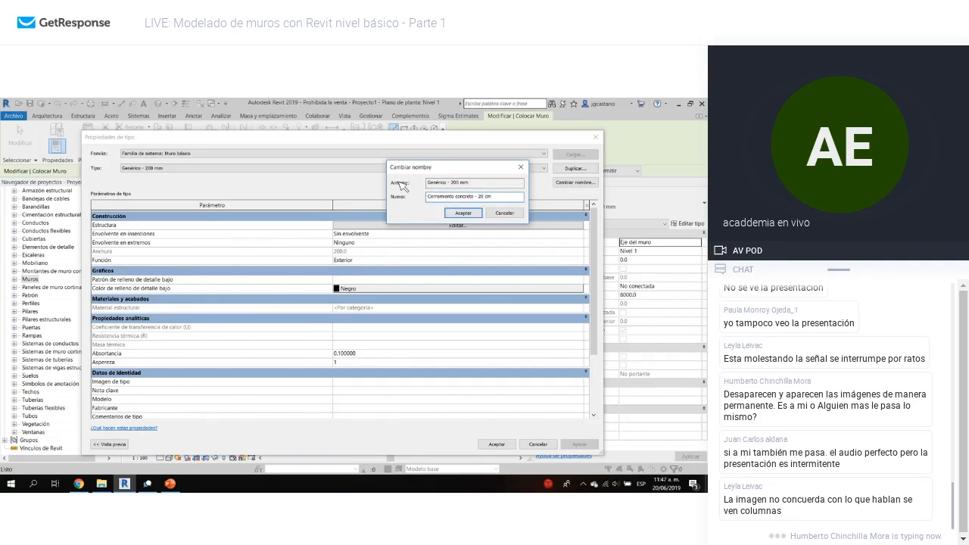
left_click(454, 215)
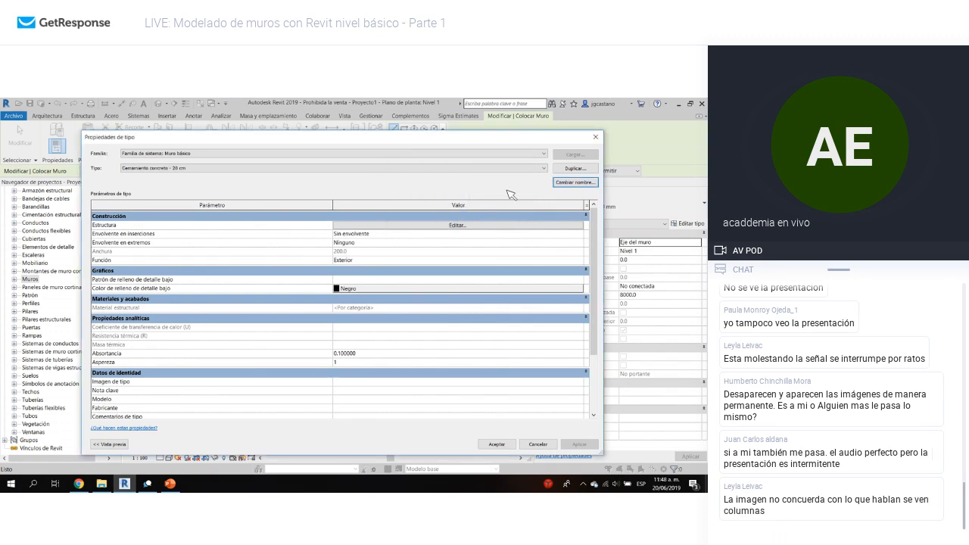
- Rename the wall type as "Cerramiento concreto - 30 cm" and accept the type properties
left_click_drag(444, 139, 470, 119)
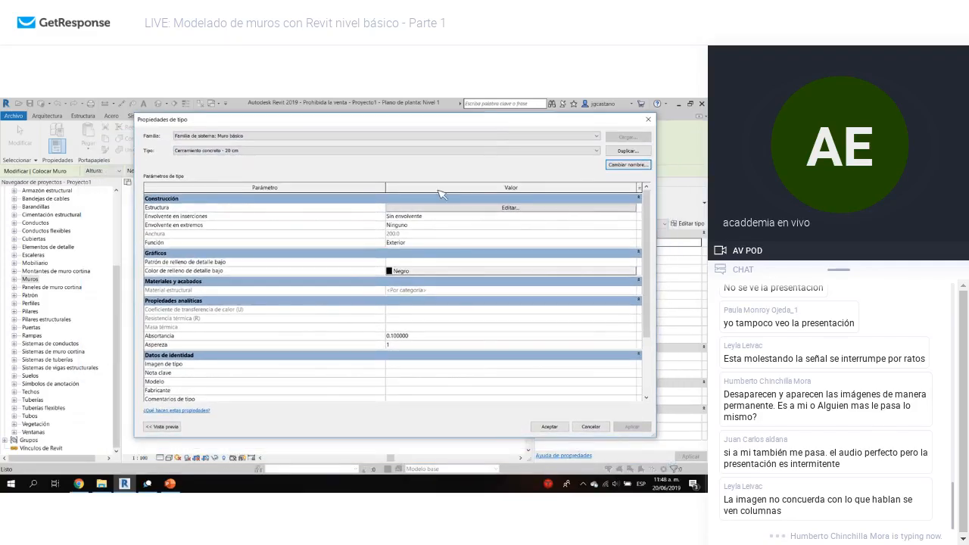
left_click(629, 165)
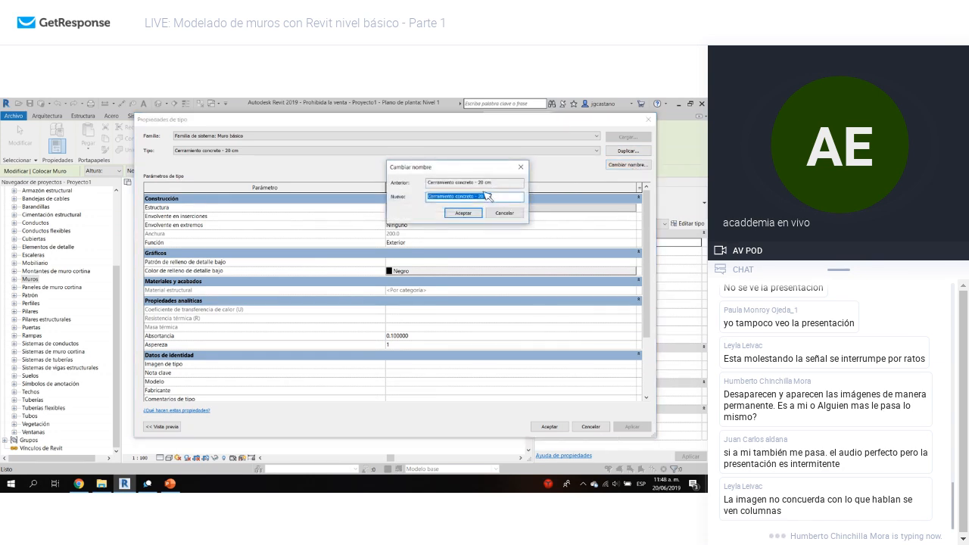
left_click(480, 198)
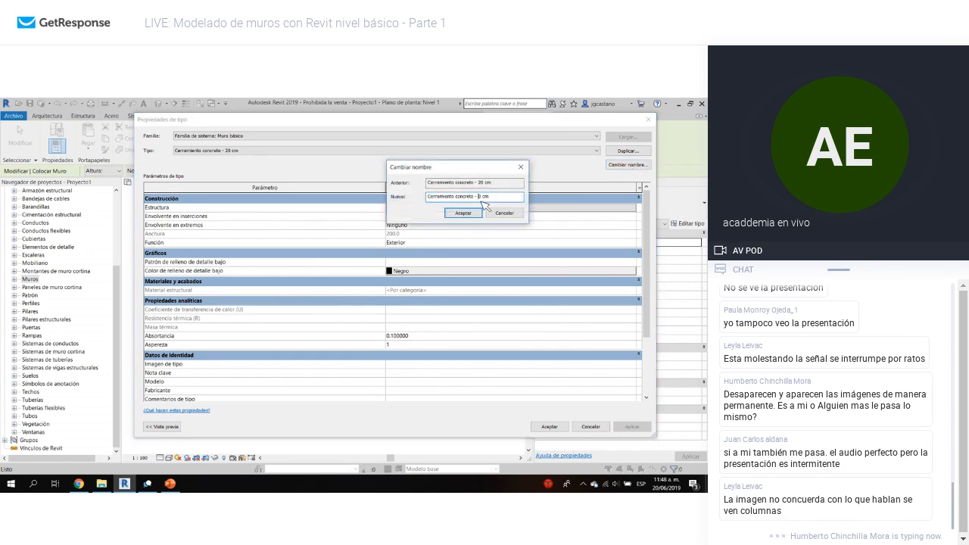
type("3")
left_click(463, 213)
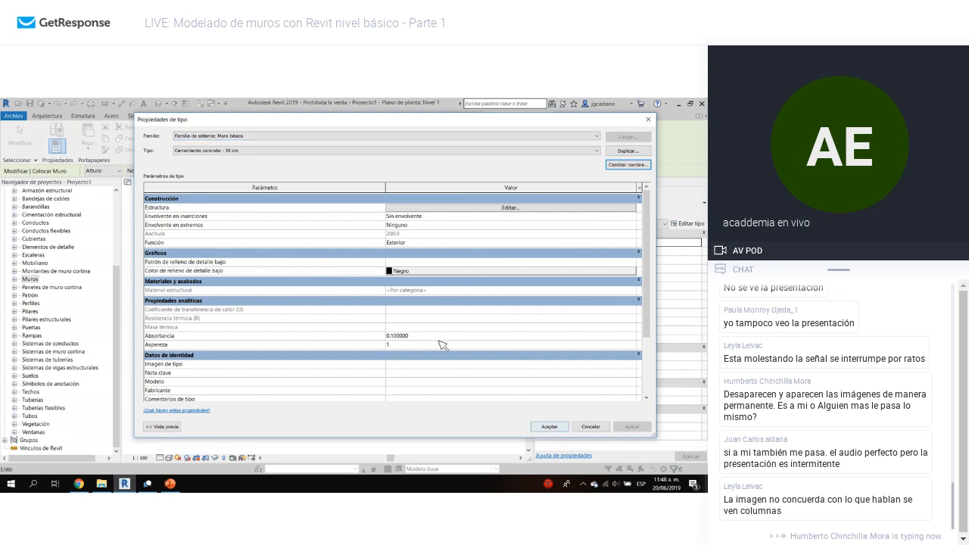
left_click(550, 427)
- Draw a horizontal wall about 8235 mm long in the upper middle of the plan and end the Wall command
left_click(260, 252)
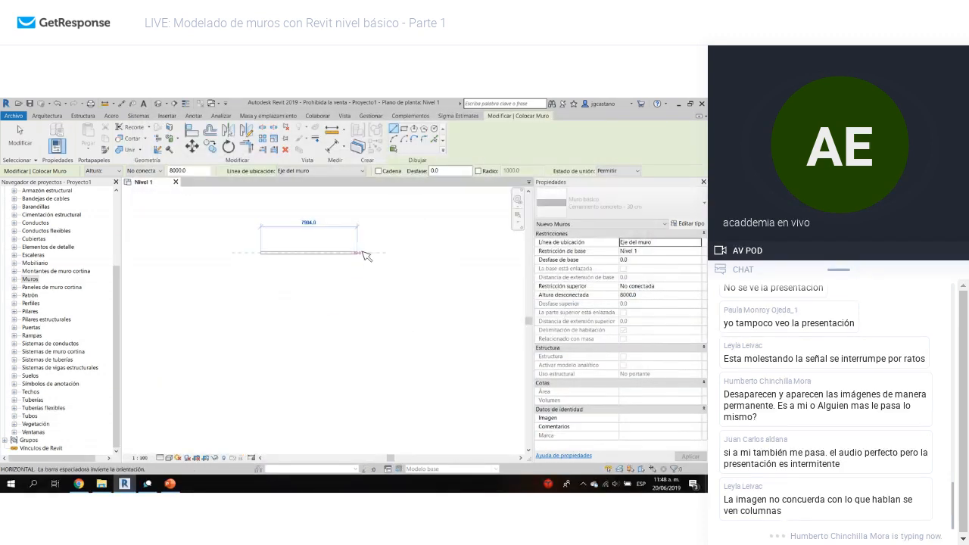
left_click(362, 253)
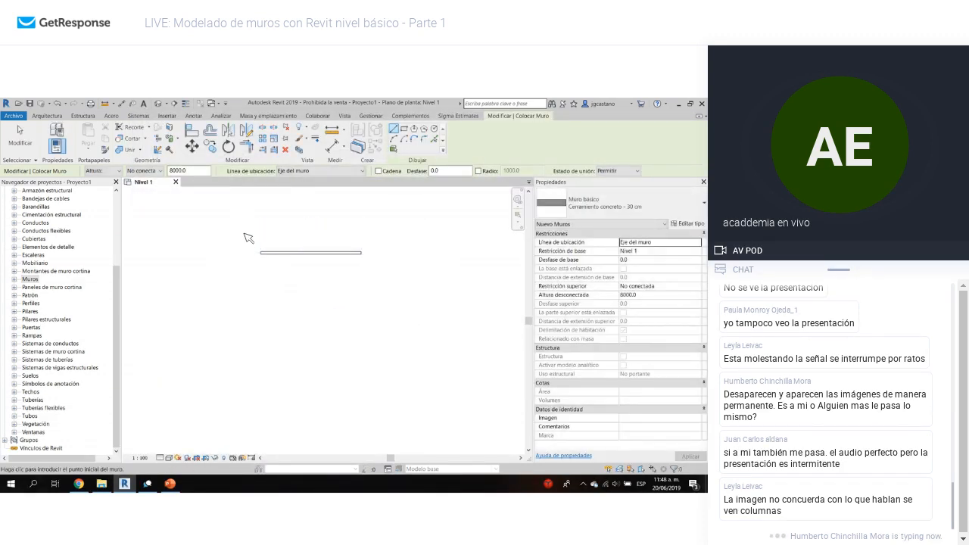
key("Escape")
key("Escape")
- Select the new horizontal wall and compare its type name with the Anchura value in its type properties
scroll(264, 252, "up", 5)
left_click(266, 262)
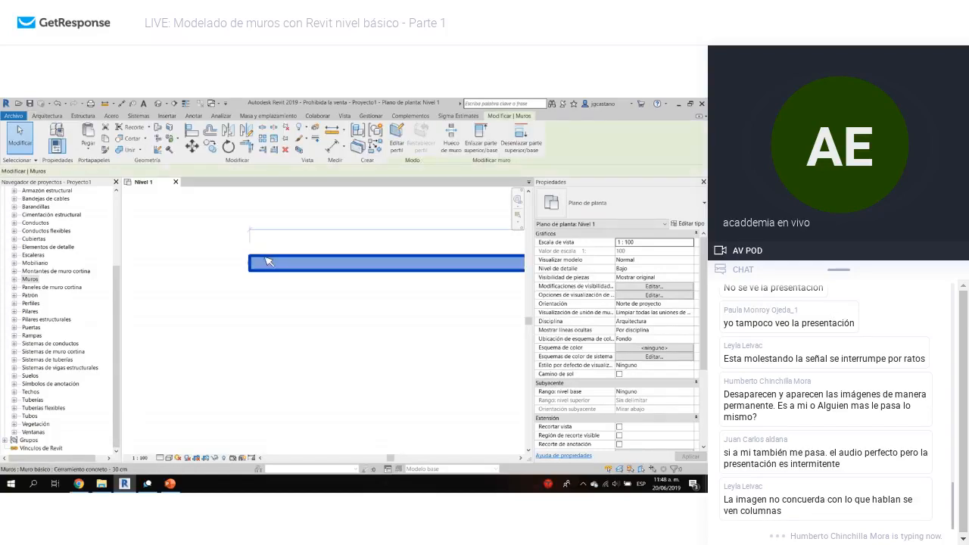
scroll(261, 246, "down", 4)
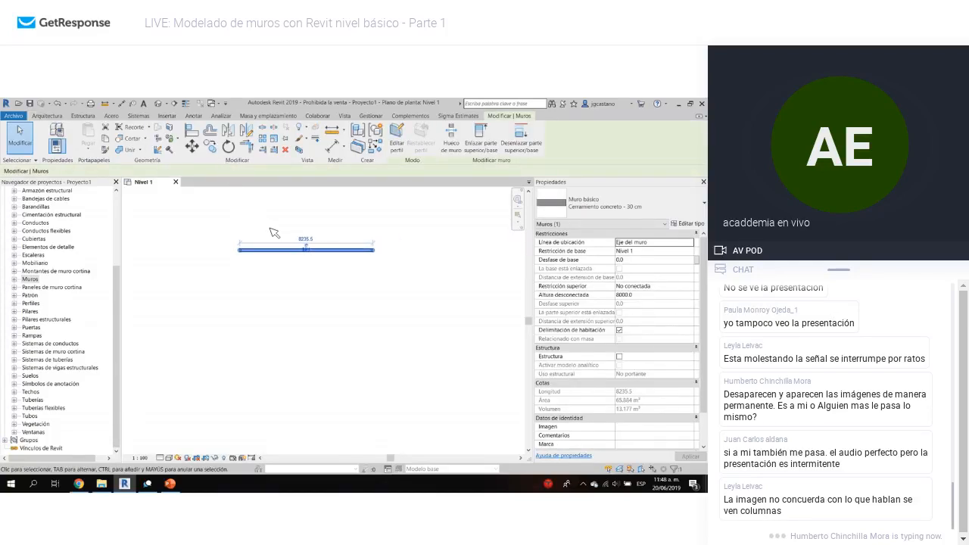
scroll(274, 233, "up", 2)
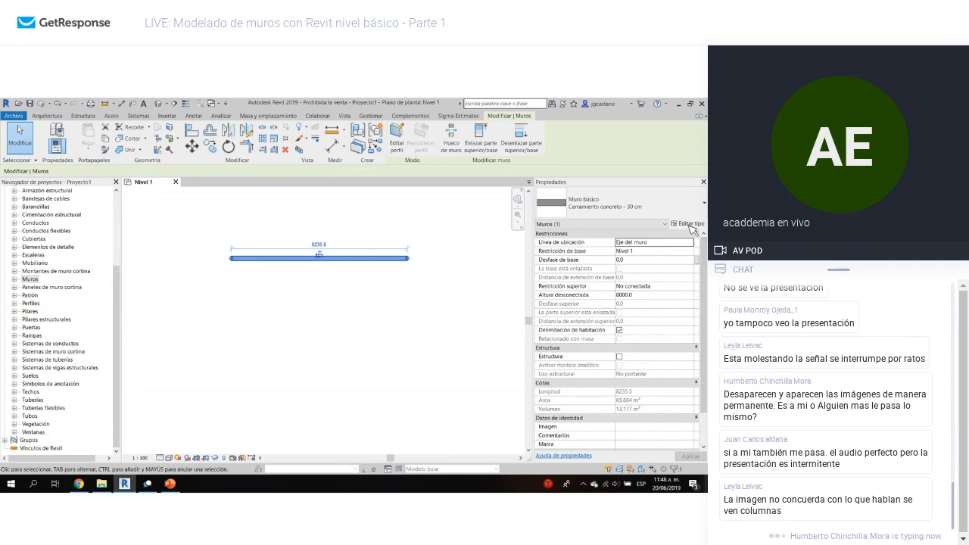
left_click(689, 225)
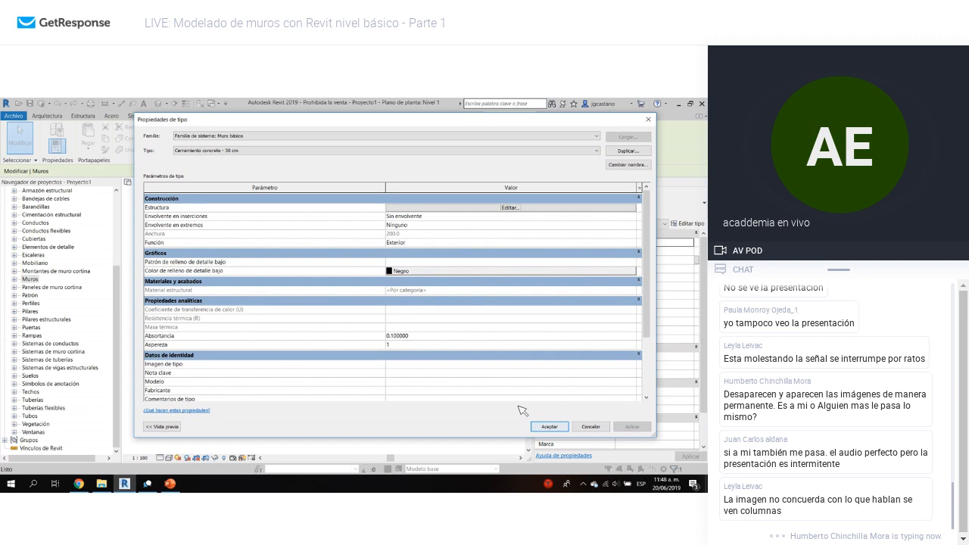
left_click(549, 426)
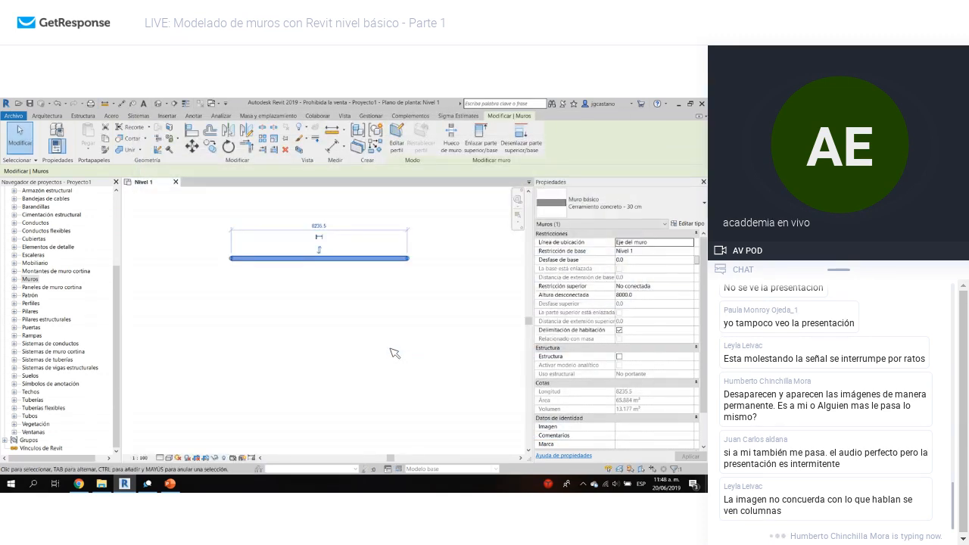
- Open the length format in the project units and set the unit to Metros
left_click(394, 352)
key("u")
key("n")
left_click(405, 266)
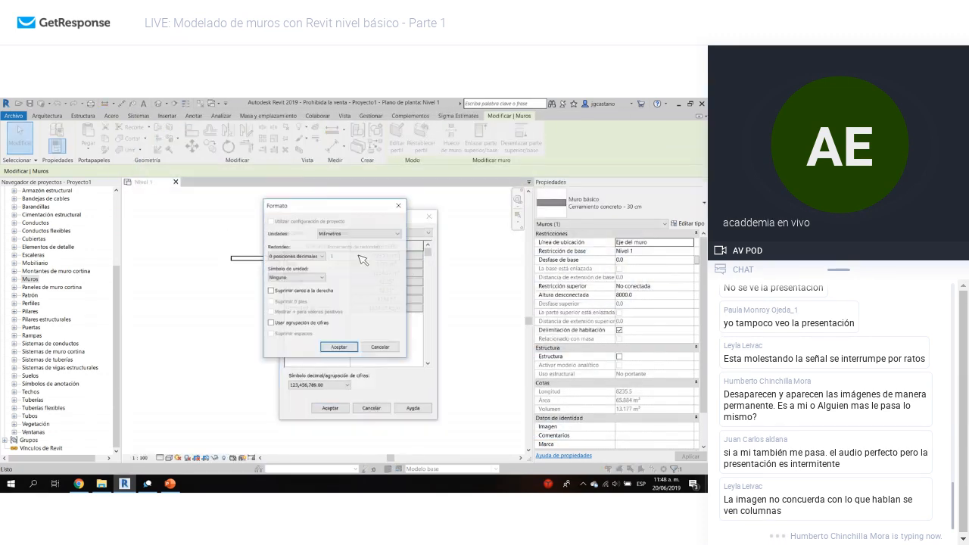
left_click(348, 235)
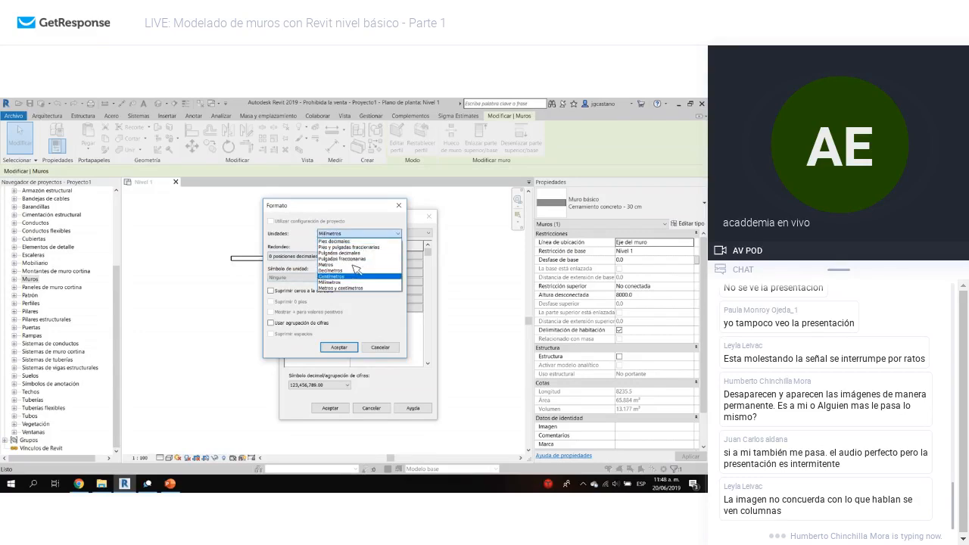
left_click(327, 265)
- Set the length format to 1 decimal place with the m unit symbol and accept the project units
left_click(307, 277)
left_click(315, 277)
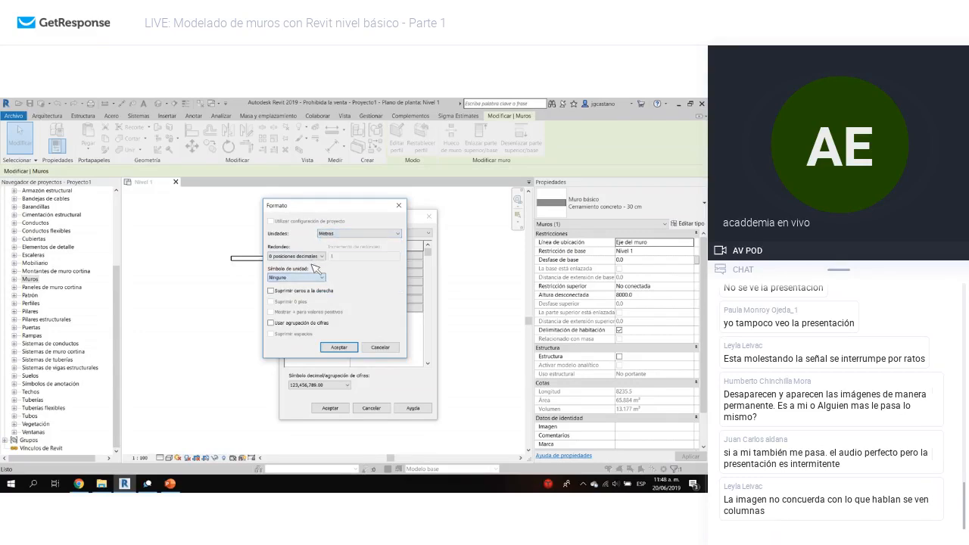
left_click(311, 257)
left_click(307, 289)
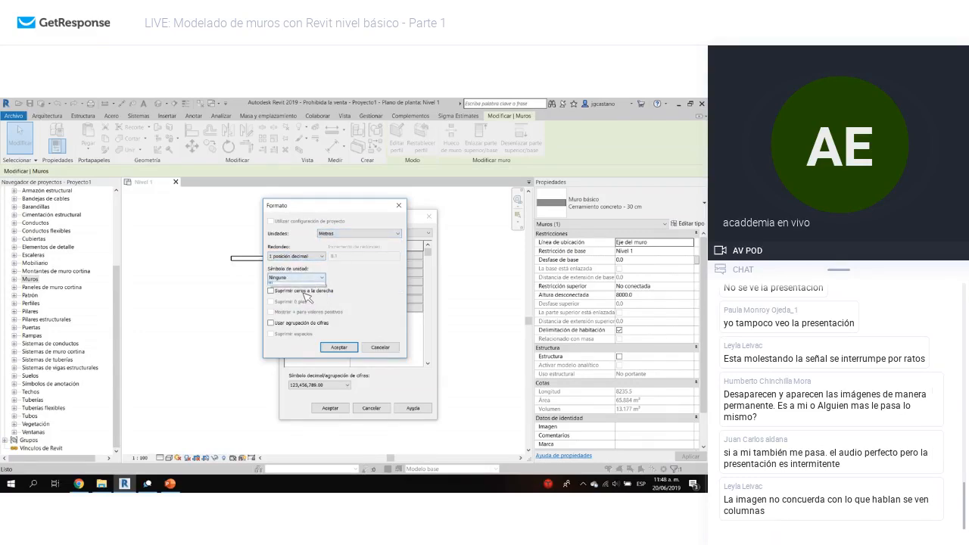
left_click(295, 277)
left_click(338, 346)
left_click(338, 346)
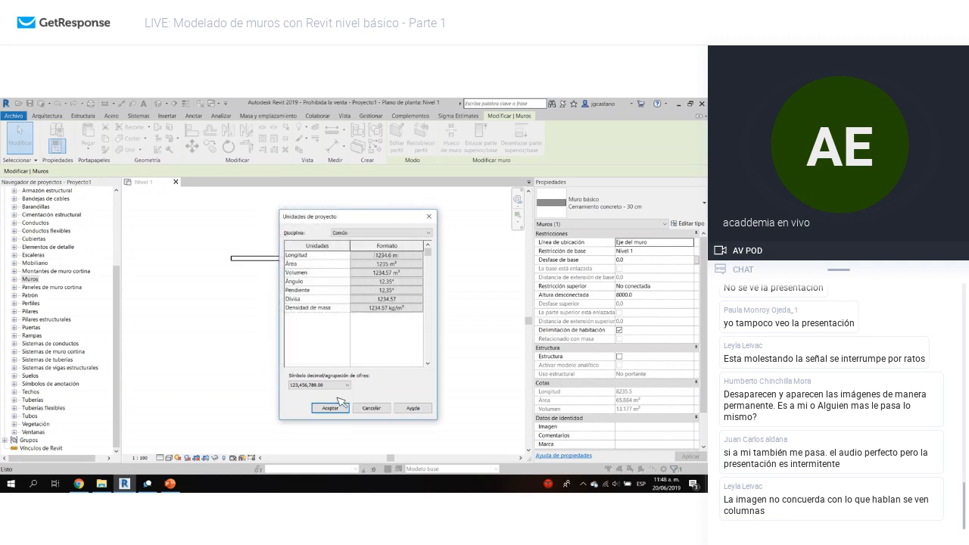
left_click(331, 408)
- Select the horizontal wall and open the structure of its type Cerramiento concreto - 30 cm for editing
left_click(340, 266)
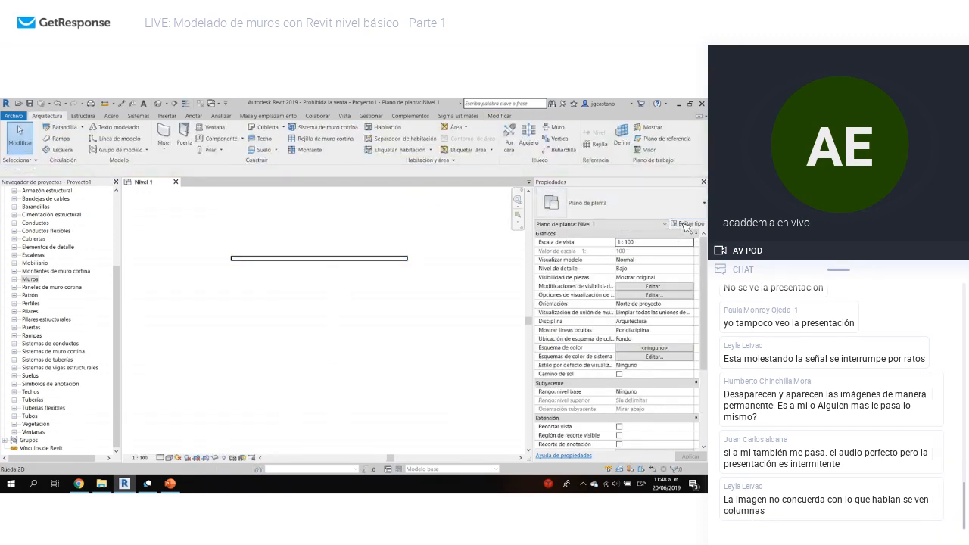
left_click(685, 224)
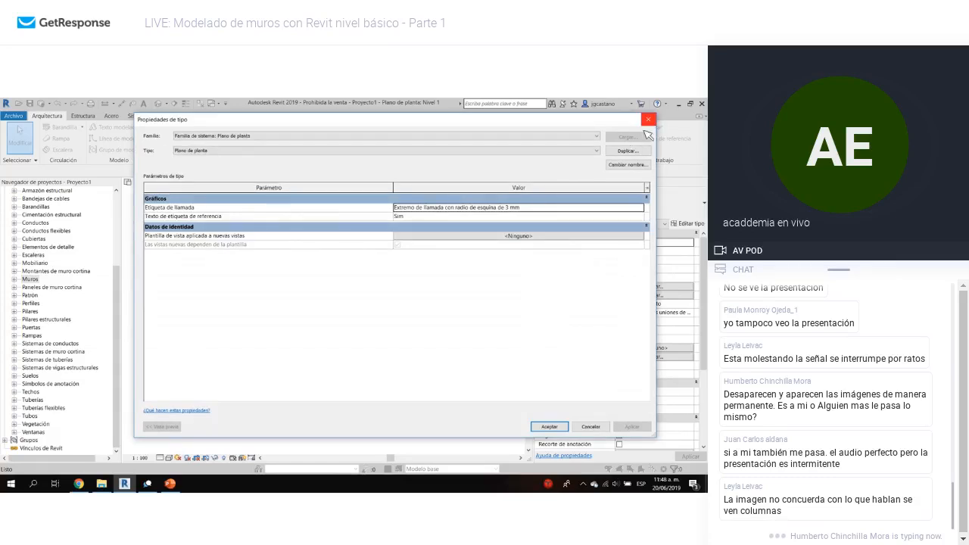
key("Escape")
left_click(307, 258)
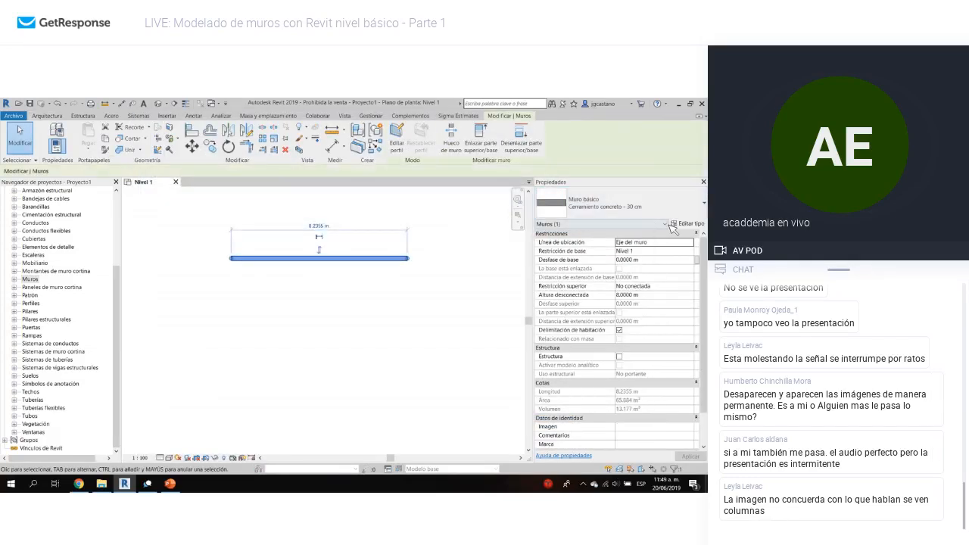
left_click(672, 227)
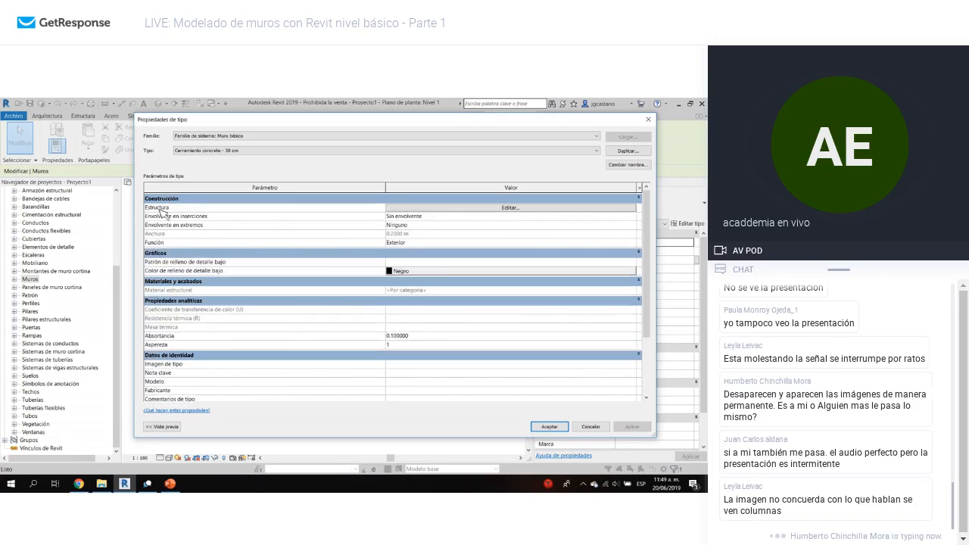
left_click(402, 209)
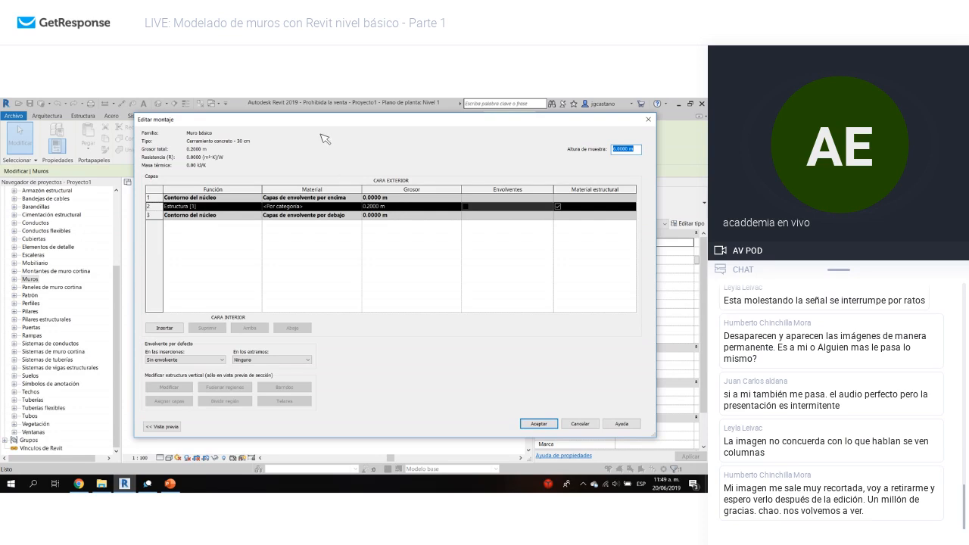
left_click_drag(334, 126, 369, 129)
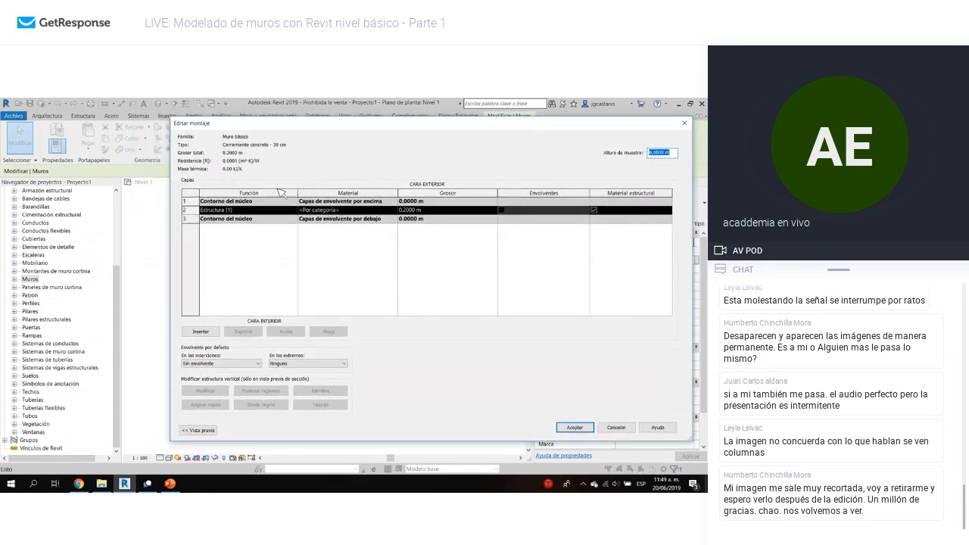
- Review the function options available for the wall's structure layer, keeping Estructura [1]
left_click(256, 211)
left_click(284, 211)
left_click(293, 210)
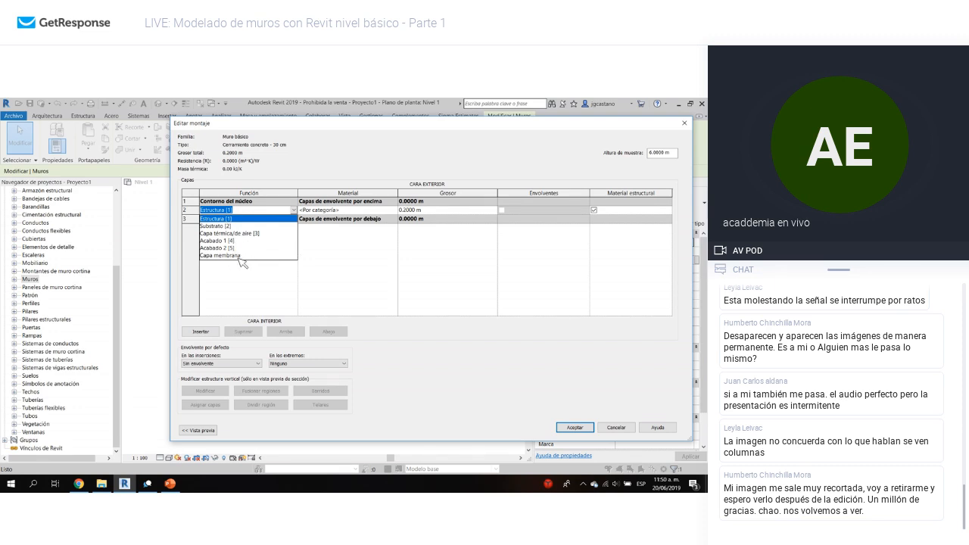
left_click(243, 272)
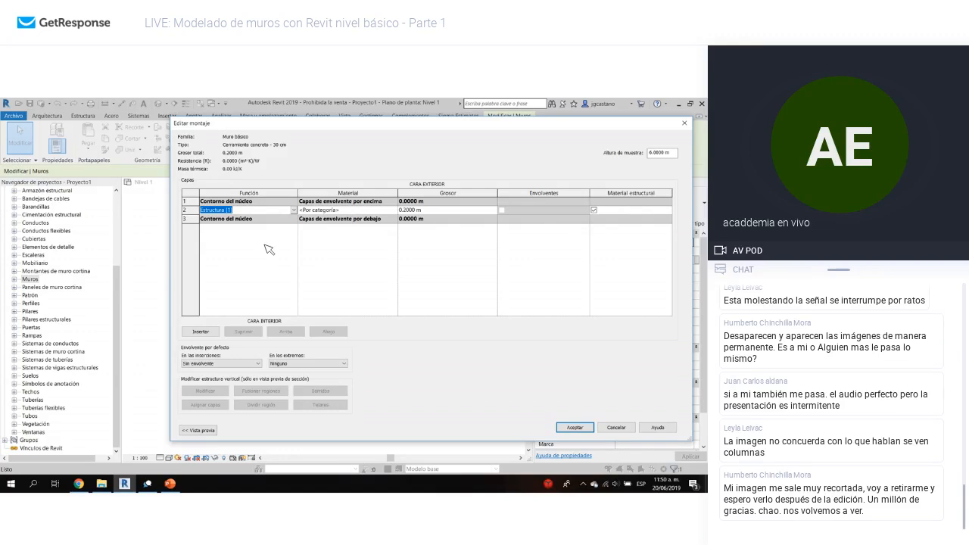
left_click(198, 213)
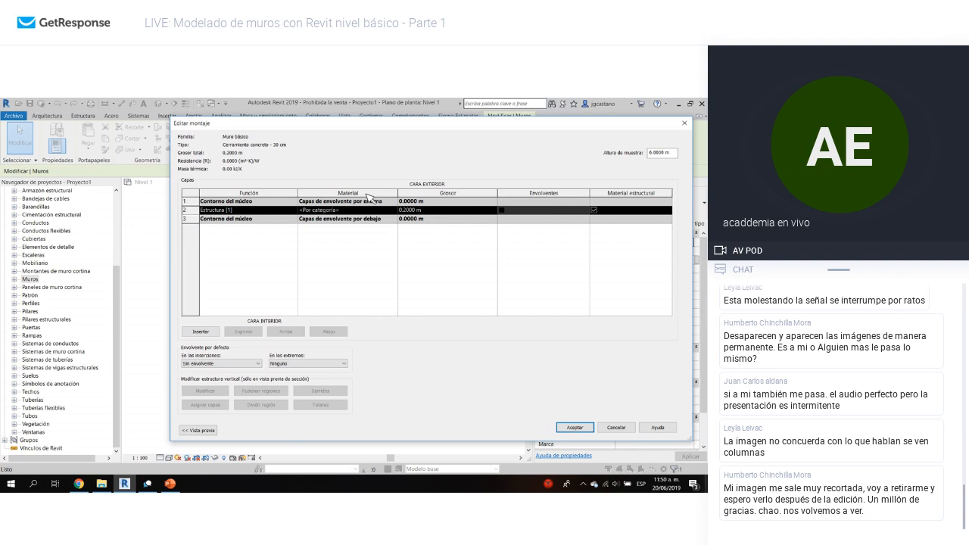
- View the material browser for the structure layer and close it without assigning a material
left_click(349, 211)
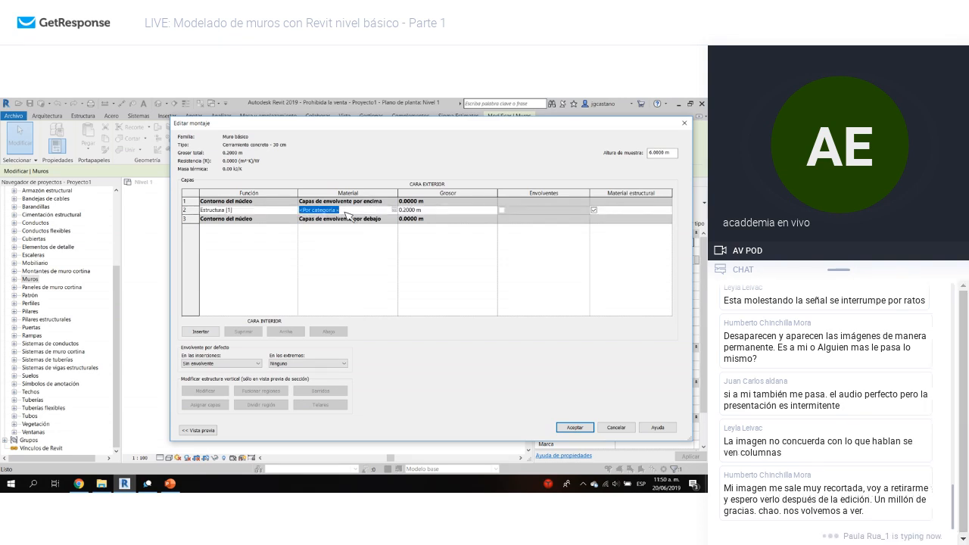
left_click(346, 215)
left_click(395, 210)
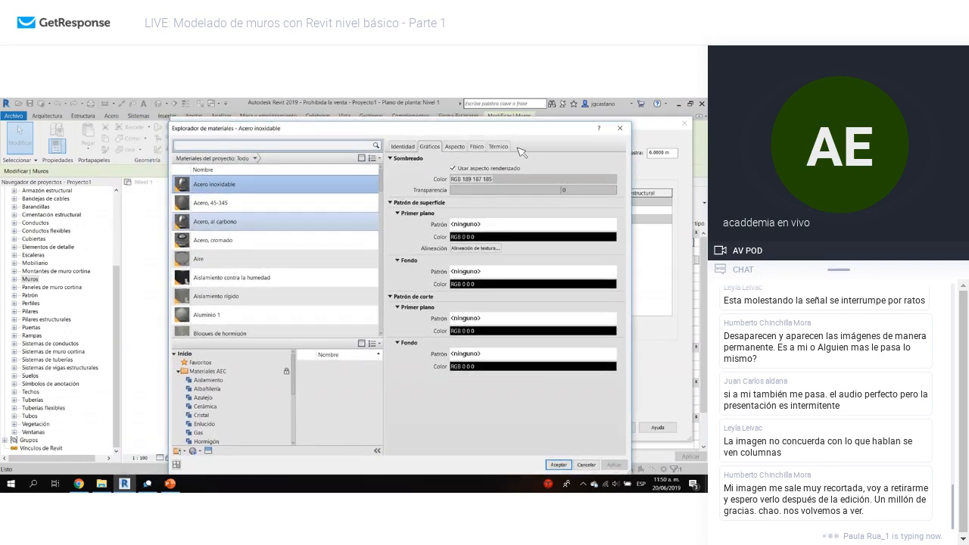
left_click(620, 130)
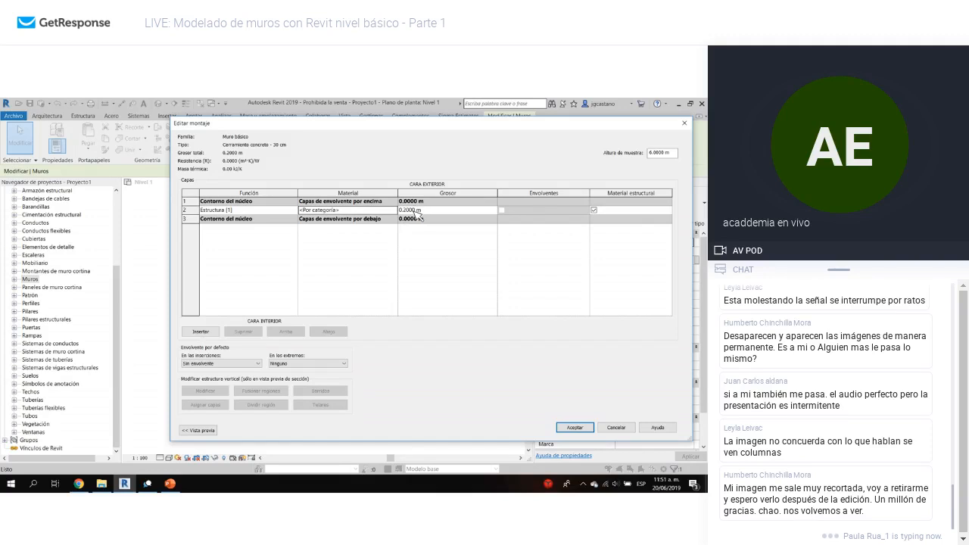
- Set the structure layer's thickness to 0.3 m, apply the type properties and deselect the wall
left_click(406, 209)
left_click(575, 428)
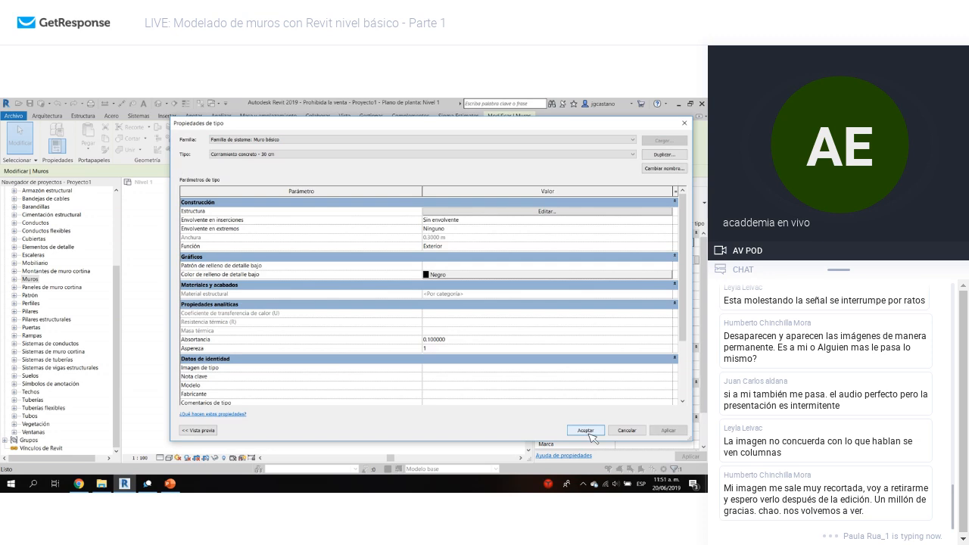
left_click(667, 430)
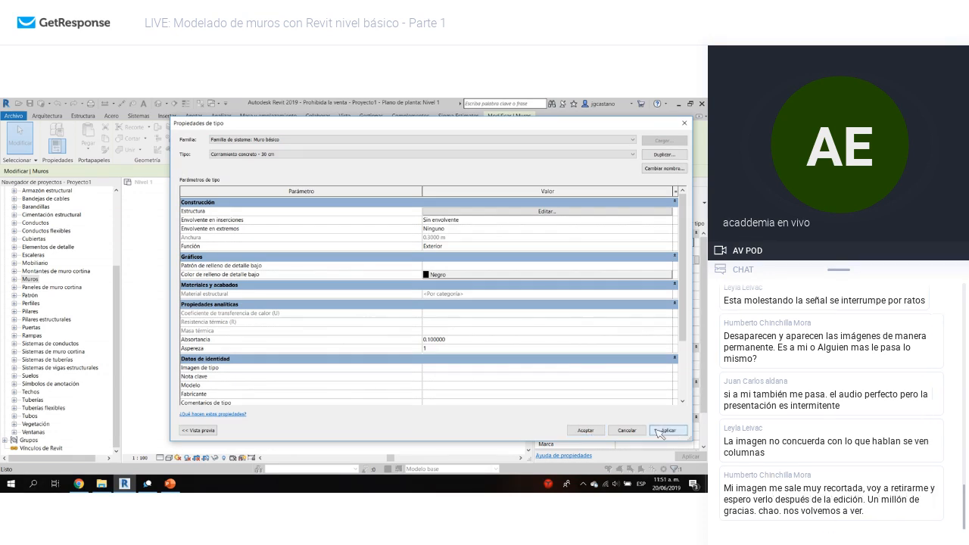
left_click(593, 431)
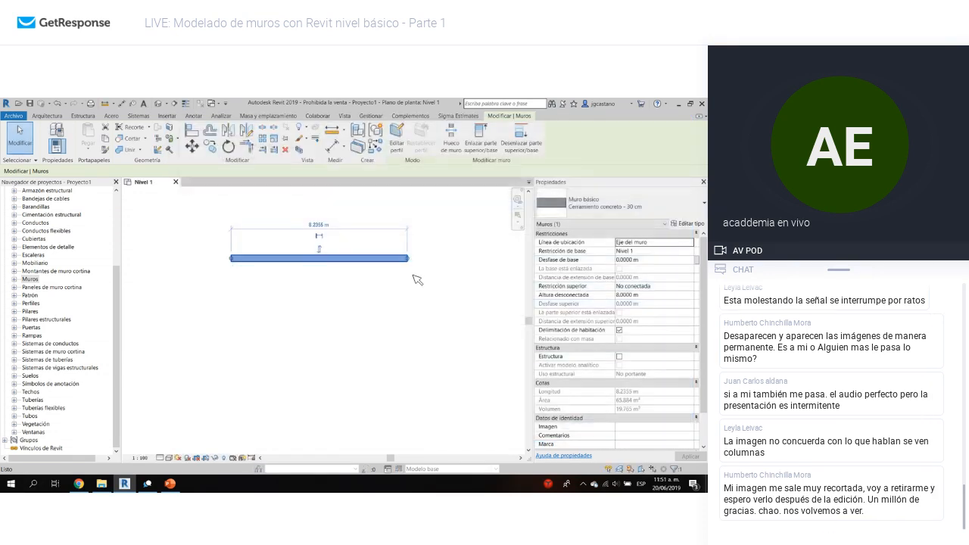
left_click(435, 264)
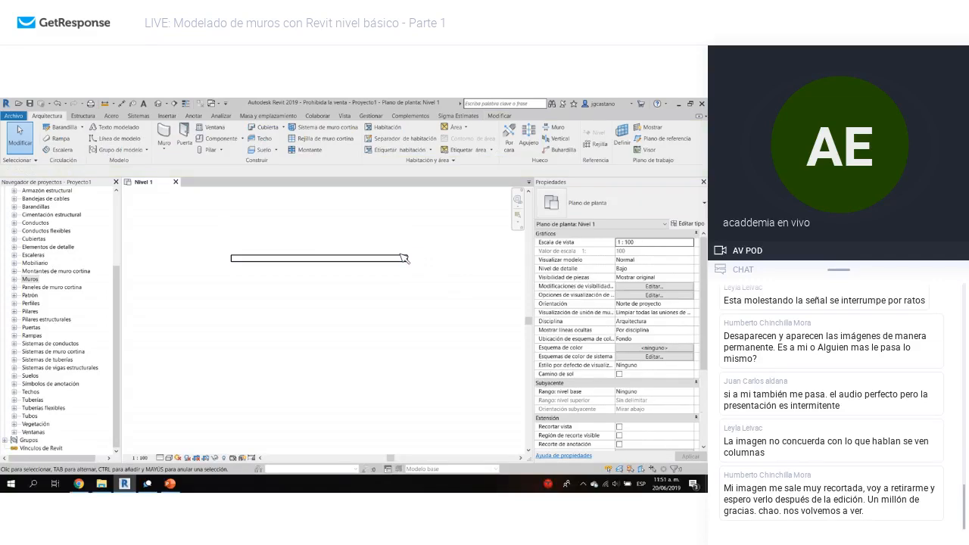
- Reselect the horizontal wall and check the layer thickness in its type structure
left_click(405, 258)
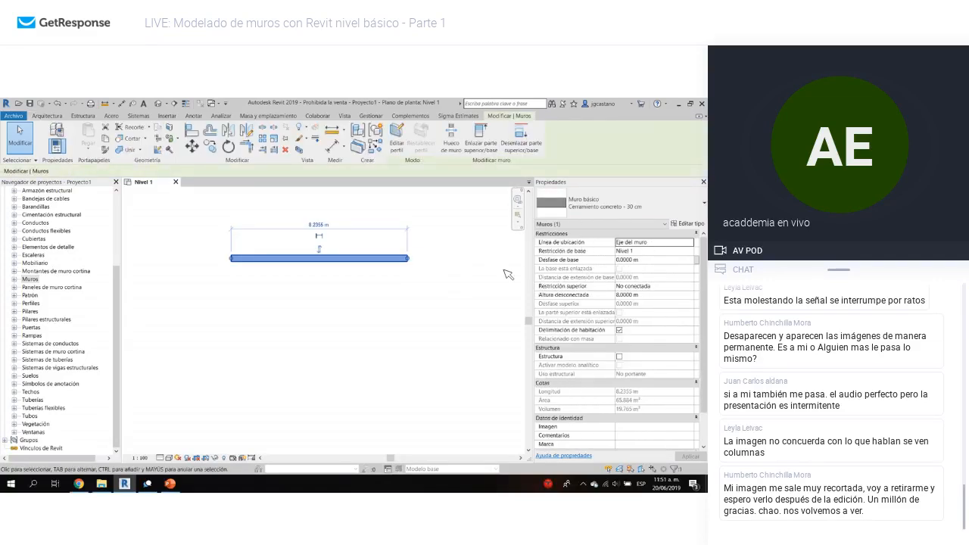
middle_click_drag(333, 293, 343, 313)
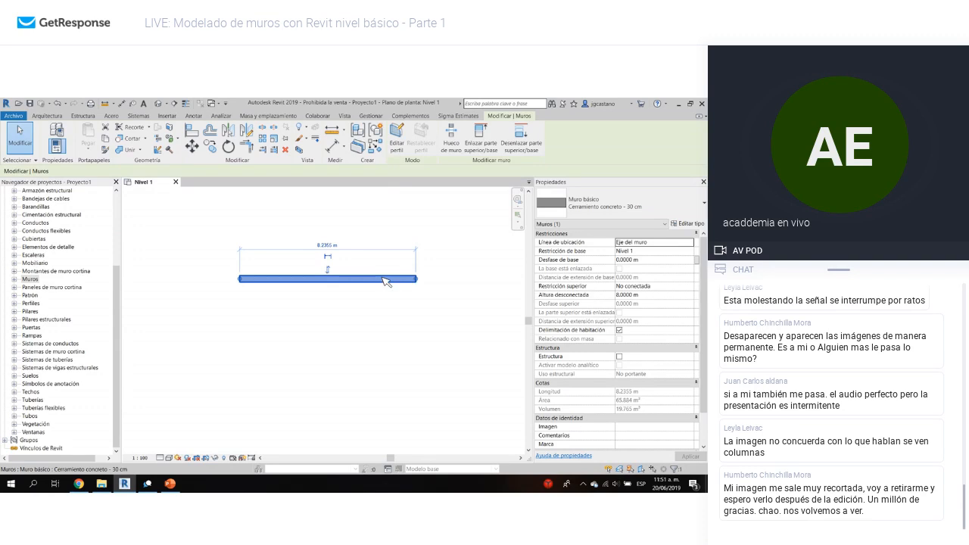
left_click(701, 224)
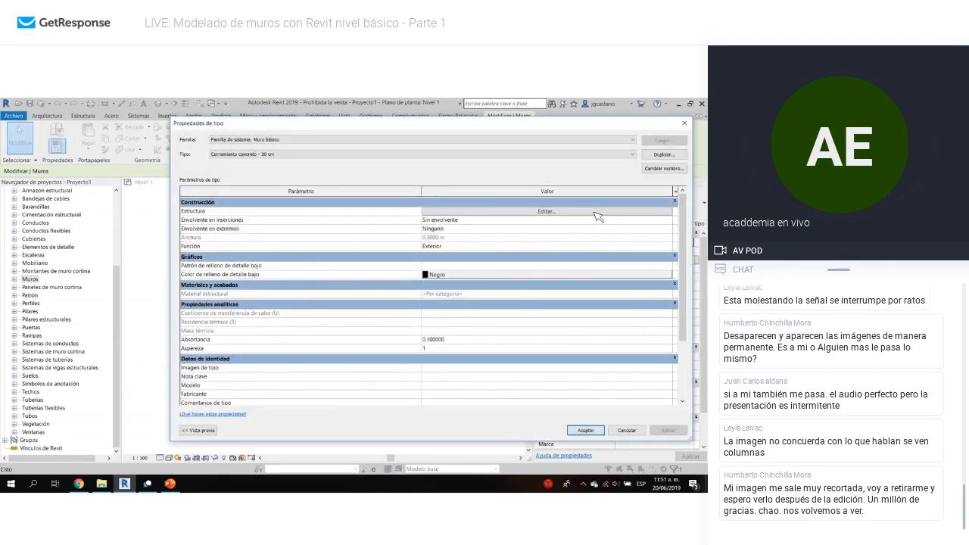
left_click(596, 213)
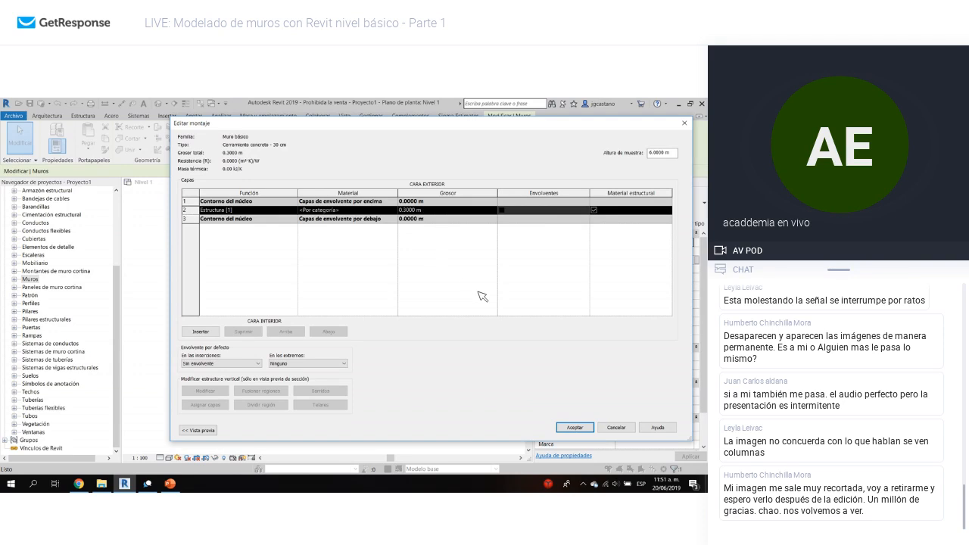
left_click(579, 427)
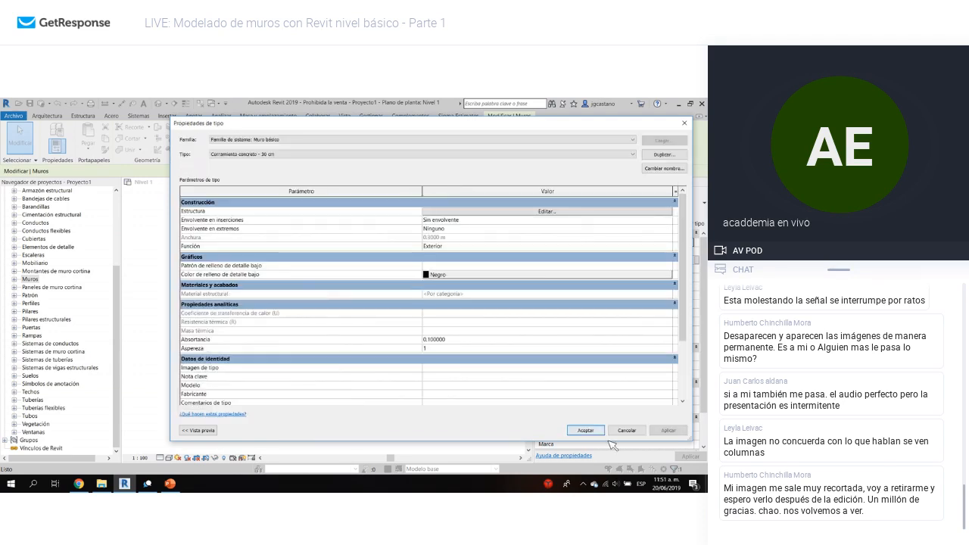
left_click(581, 426)
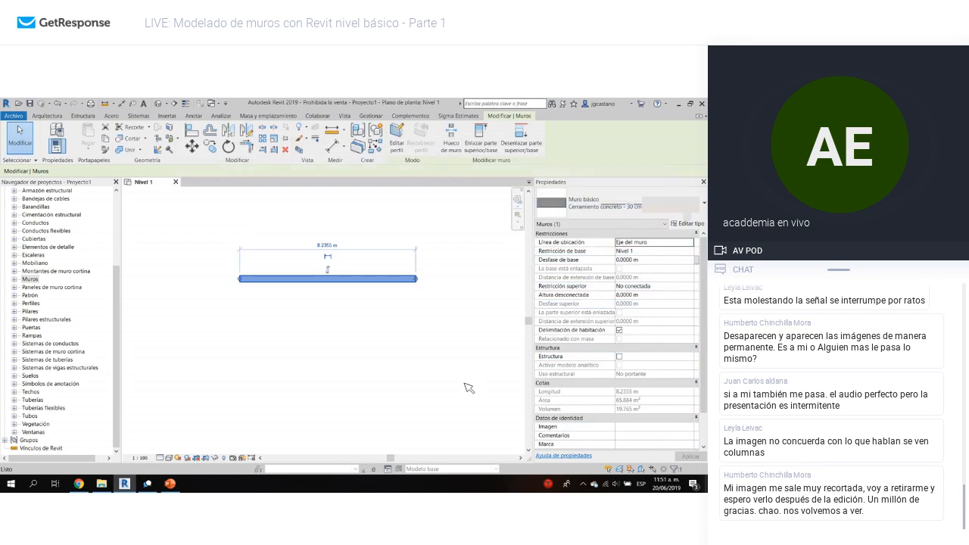
left_click(463, 402)
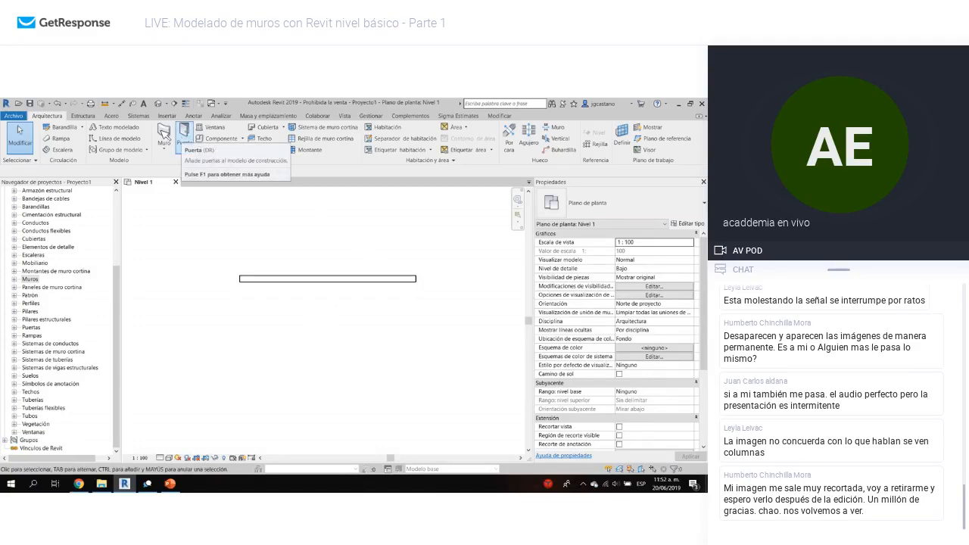
- Draw a vertical wall about 6.15 m long downward from the horizontal wall's right end and end the Wall command
key("w")
key("a")
left_click(416, 278)
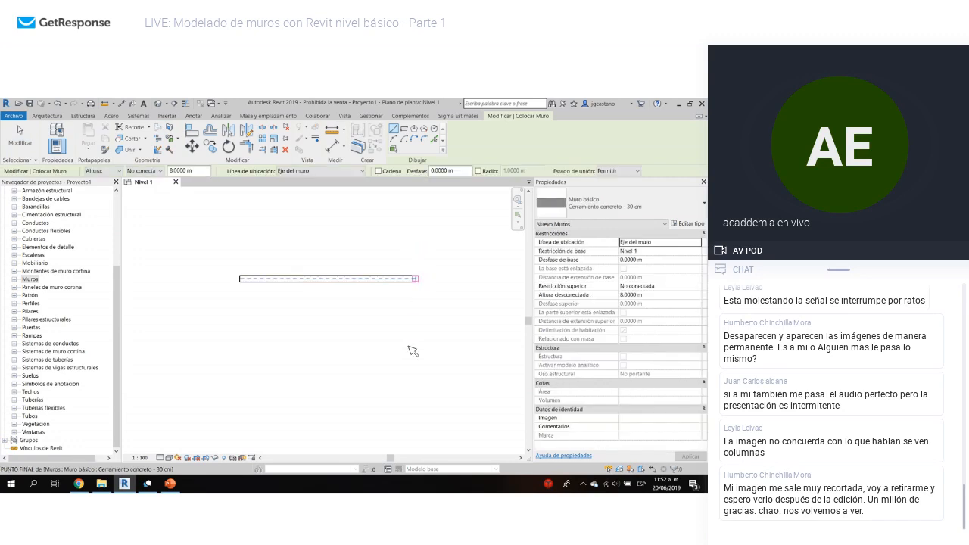
middle_click_drag(412, 366, 414, 319)
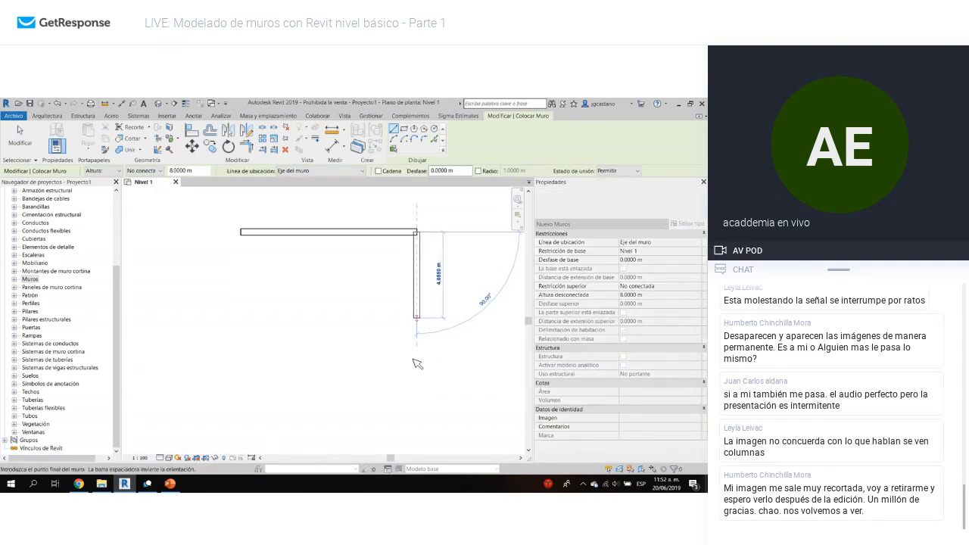
left_click(416, 363)
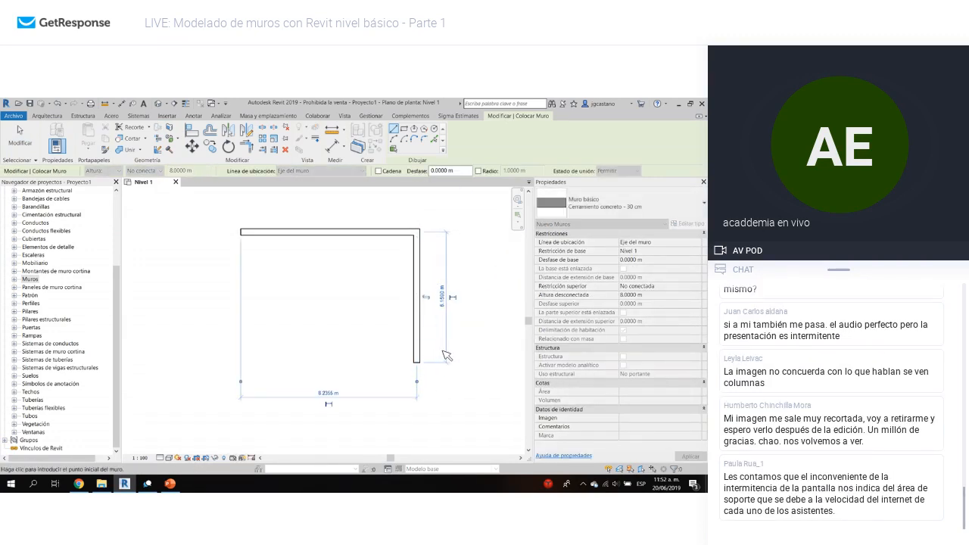
key("Escape")
key("Escape")
- Collapse the families and elevations in the project browser and open the default 3D view
middle_click_drag(462, 261, 414, 287)
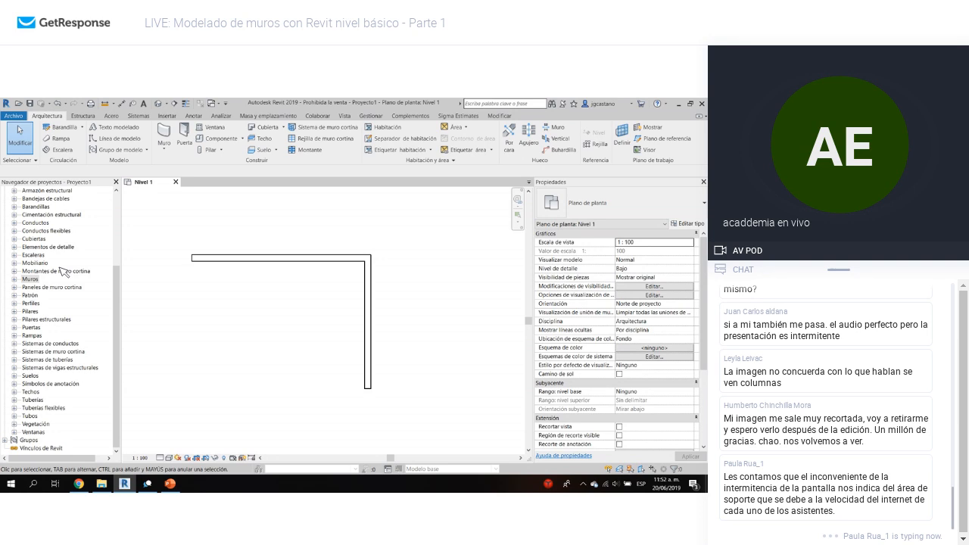
scroll(9, 242, "up", 2)
left_click(5, 230)
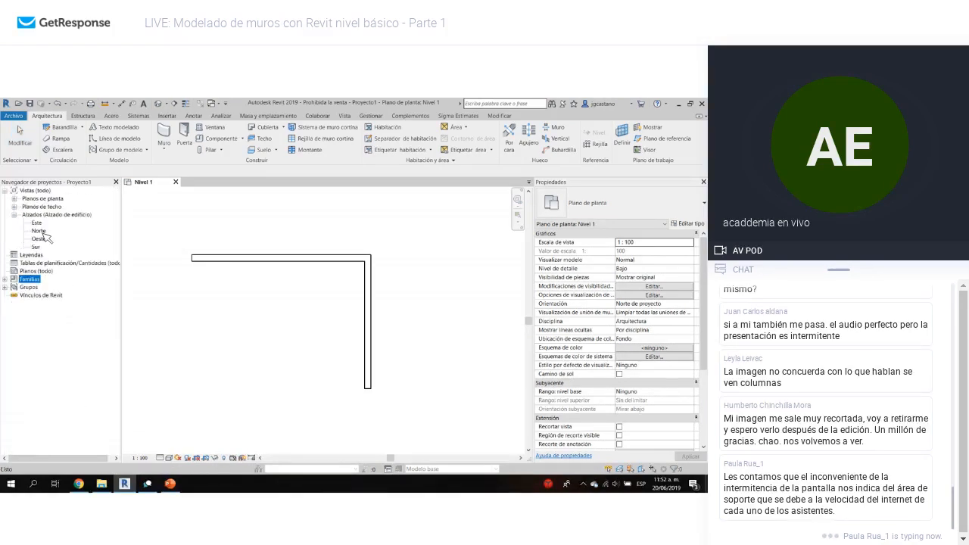
left_click(15, 215)
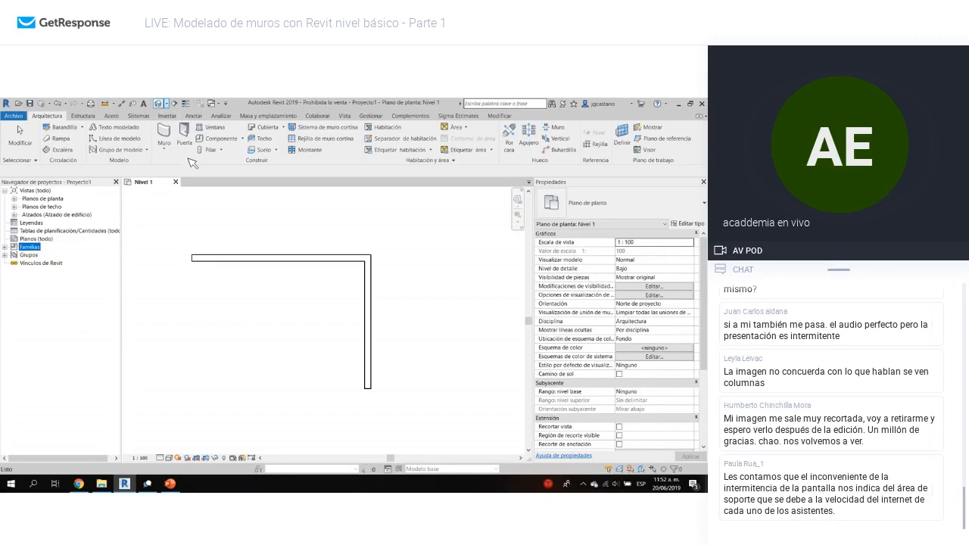
left_click(158, 103)
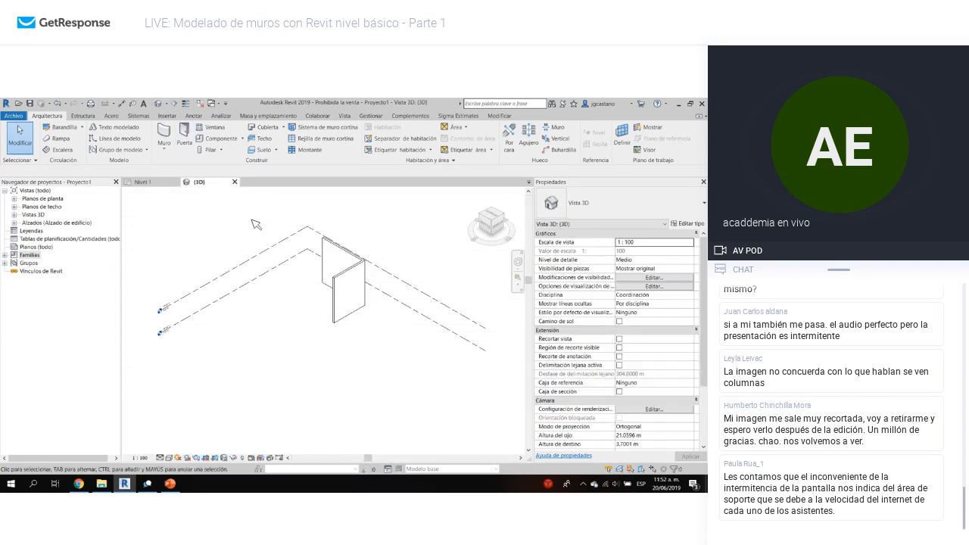
- Tile the 3D view and the Nivel 1 plan side by side and frame both walls in each view
key("w")
key("t")
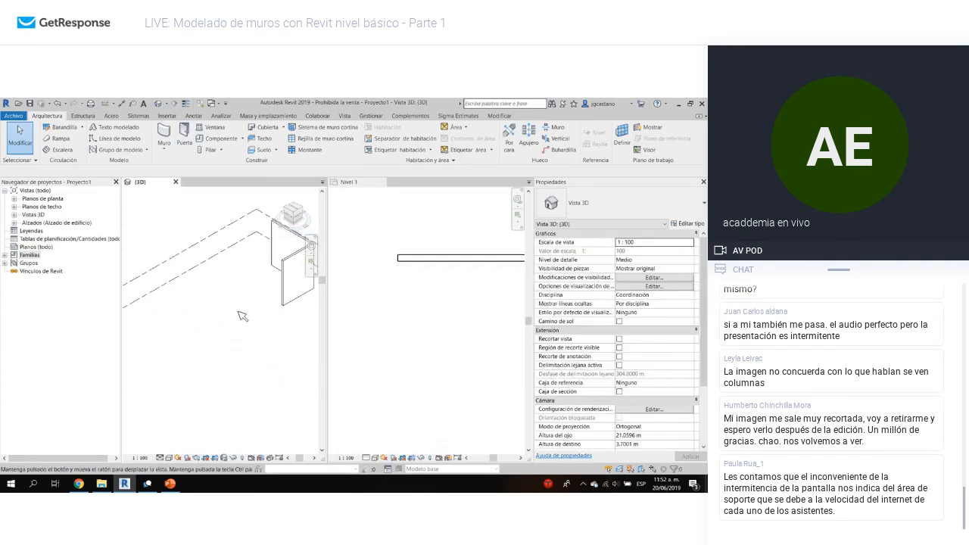
middle_click_drag(238, 311, 183, 323)
scroll(231, 295, "up", 1)
middle_click_drag(231, 297, 217, 329)
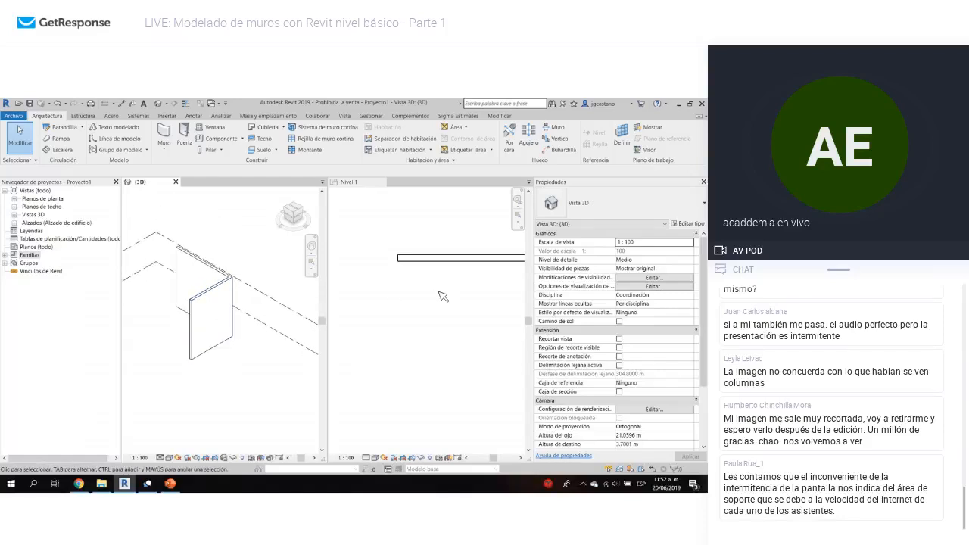
middle_click_drag(429, 300, 418, 276)
scroll(380, 318, "down", 2)
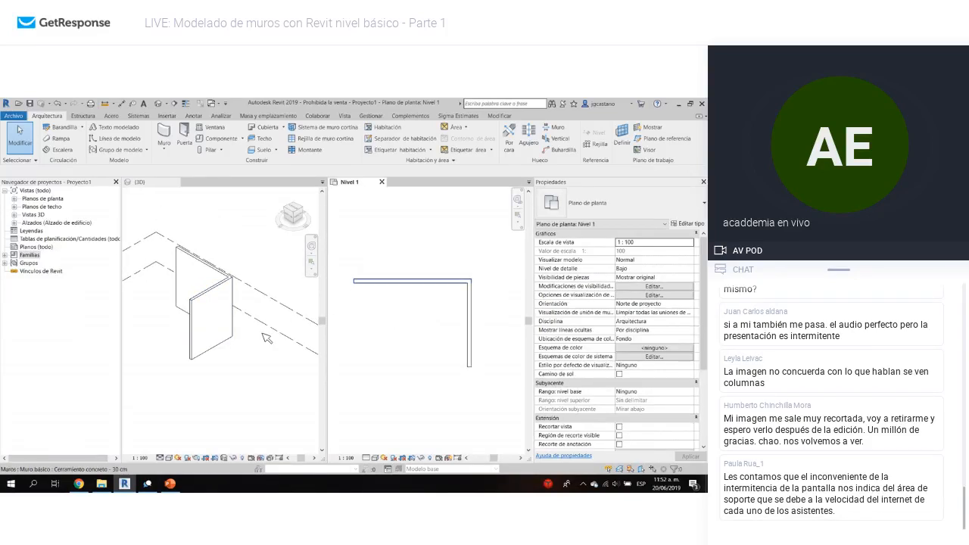
left_click(265, 352)
middle_click_drag(259, 371, 241, 321)
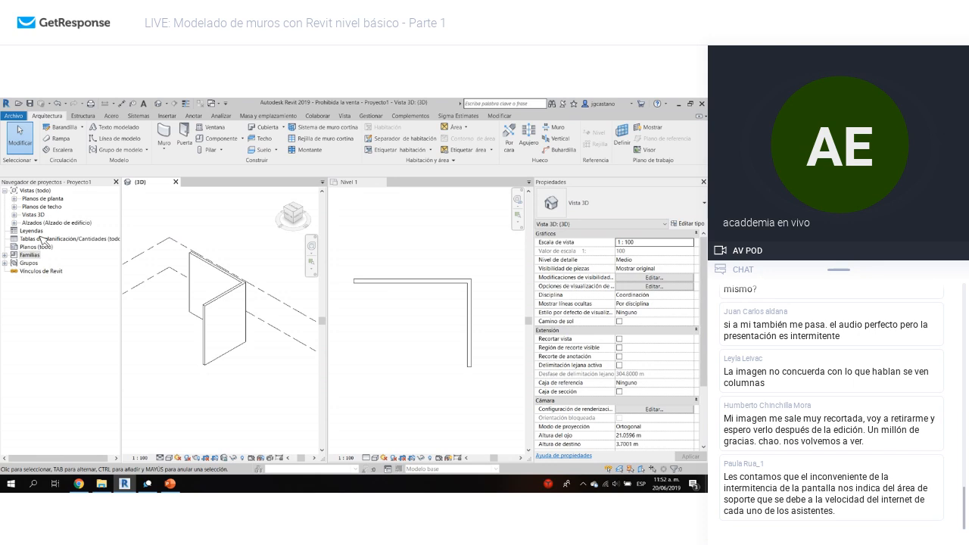
- Open the Este elevation to examine the wall height against the levels, close it, and briefly select the shorter wall in 3D
left_click(15, 223)
double_click(37, 231)
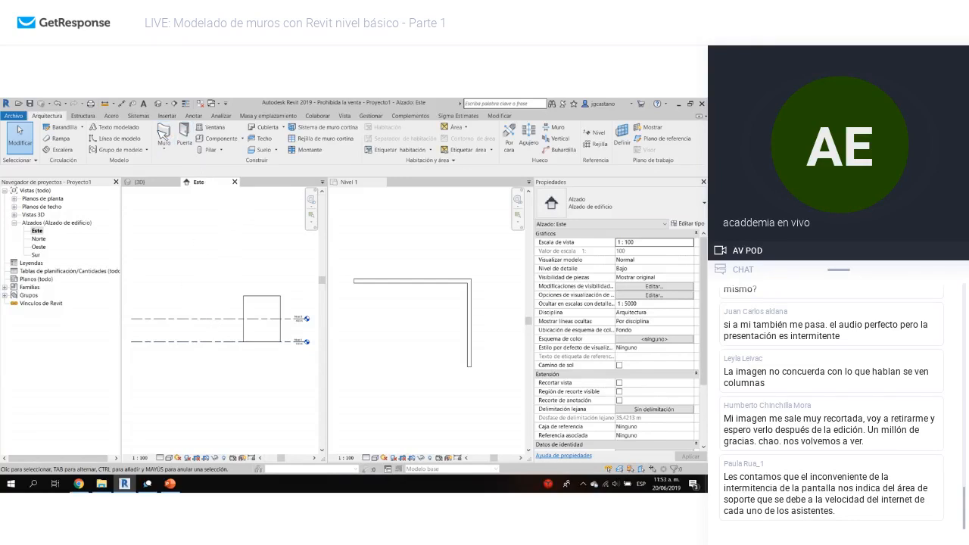
left_click(236, 184)
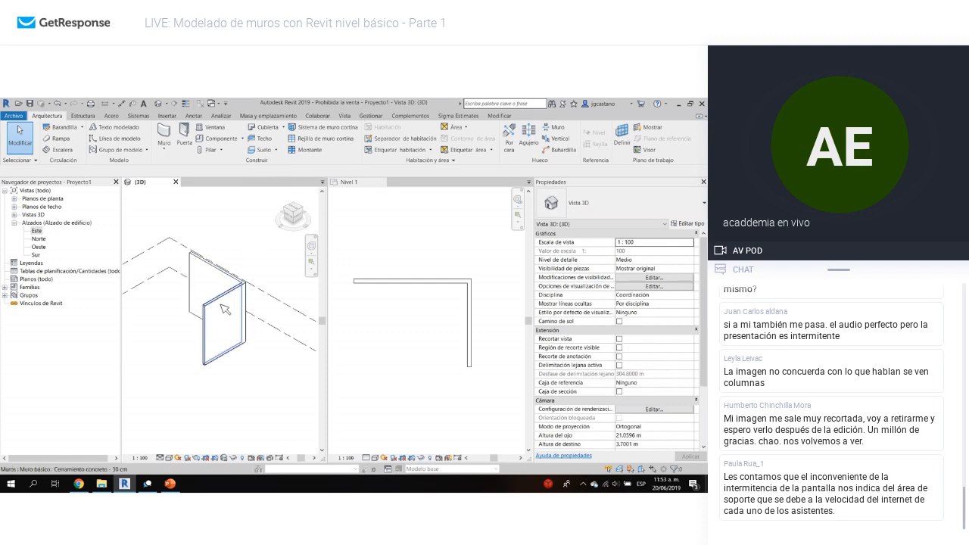
left_click(225, 309)
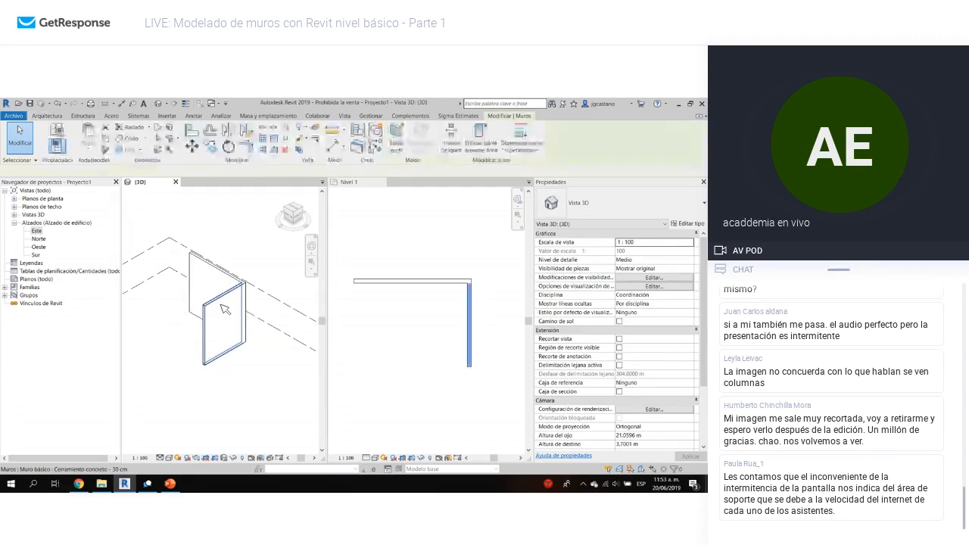
left_click(284, 294)
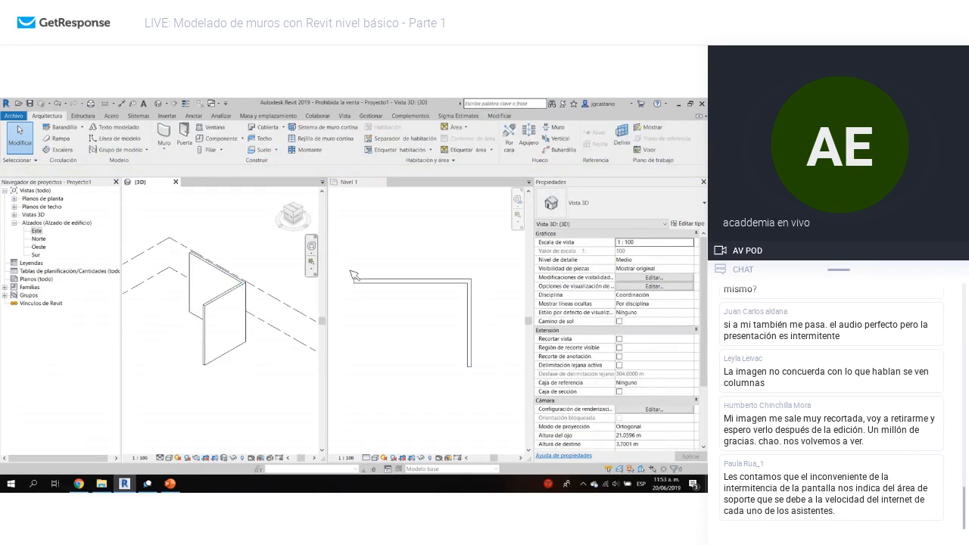
- Review the Wall command's height and top-level options, cancel it, and check the longer wall's height constraints in its properties
key("w")
key("a")
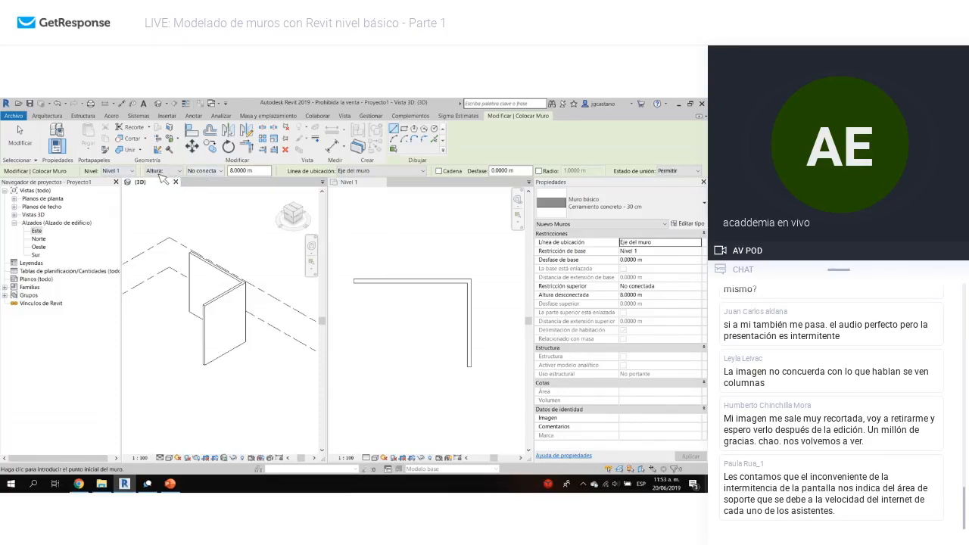
left_click(218, 172)
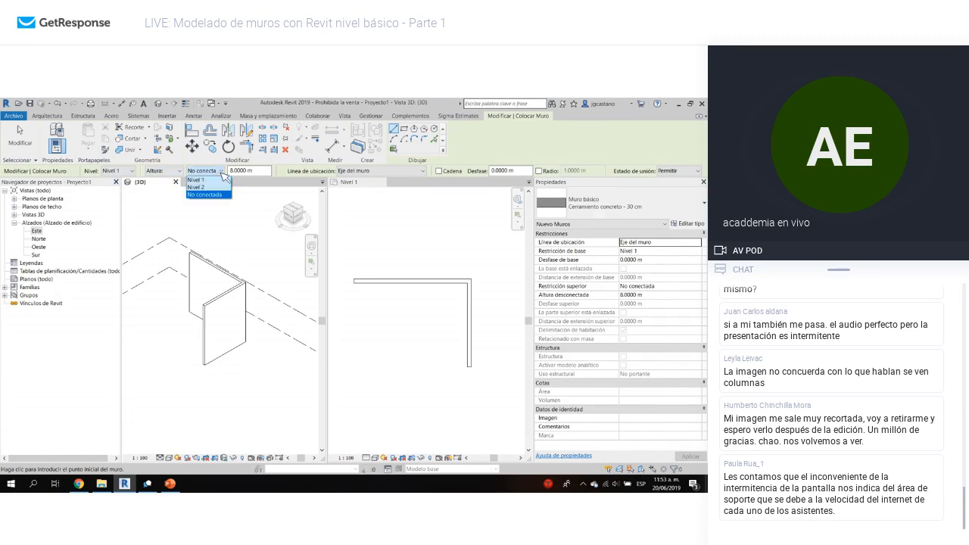
left_click(175, 172)
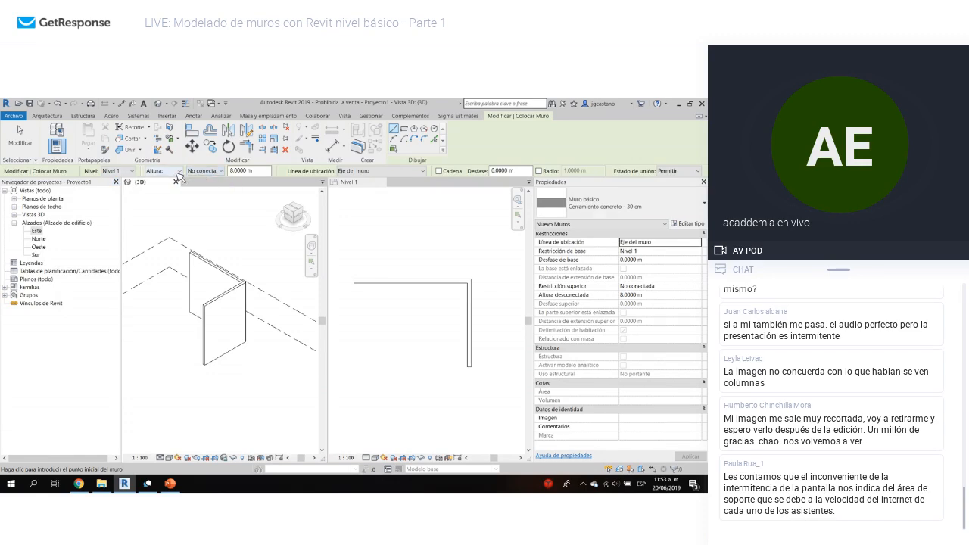
left_click(251, 172)
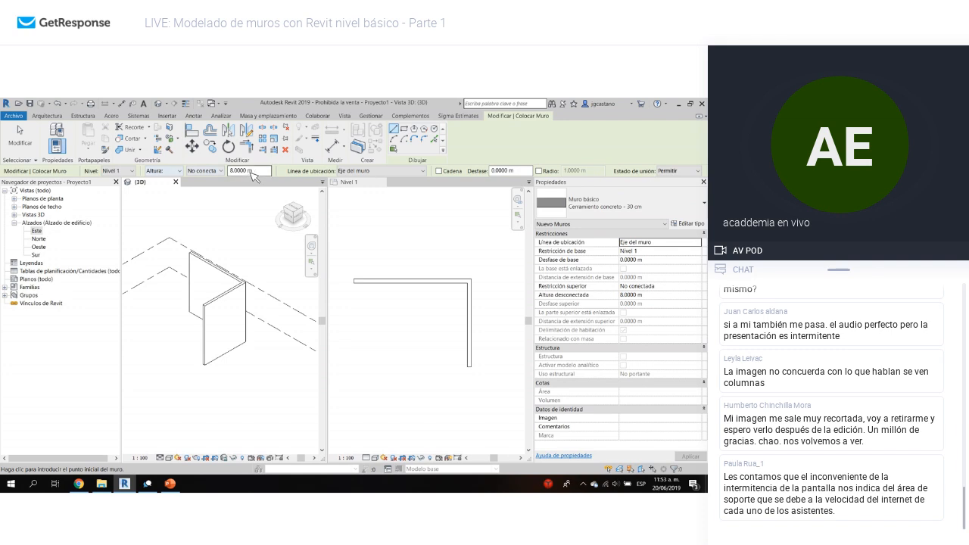
key("Escape")
left_click(220, 282)
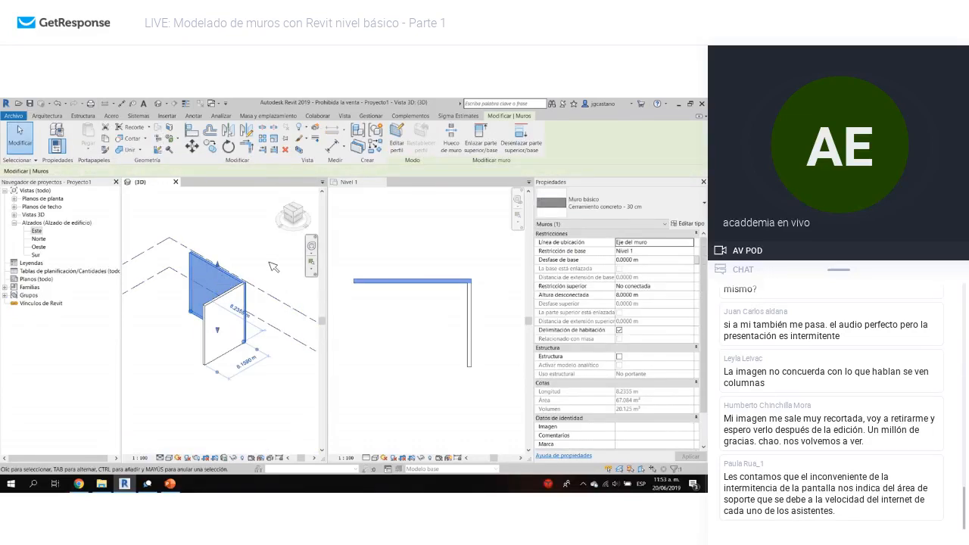
left_click(273, 267)
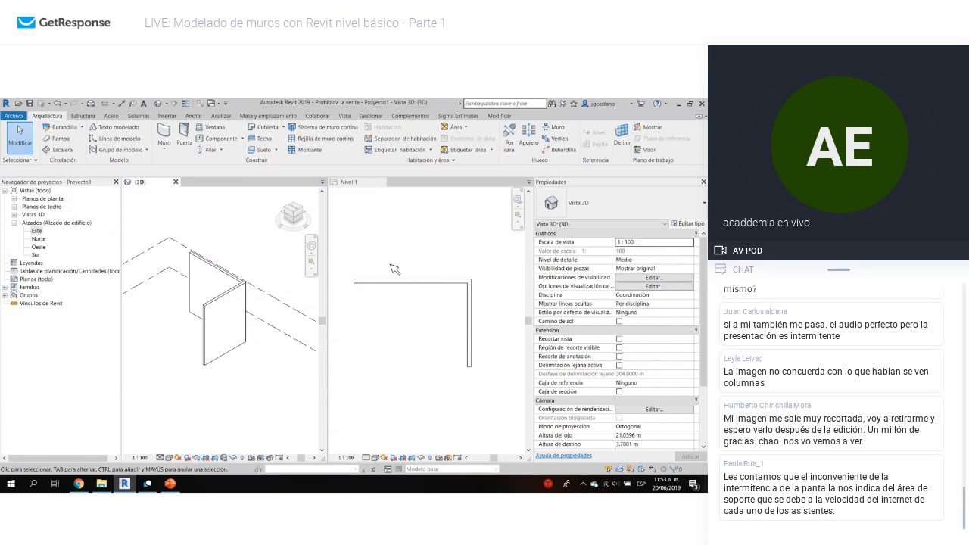
left_click(420, 298)
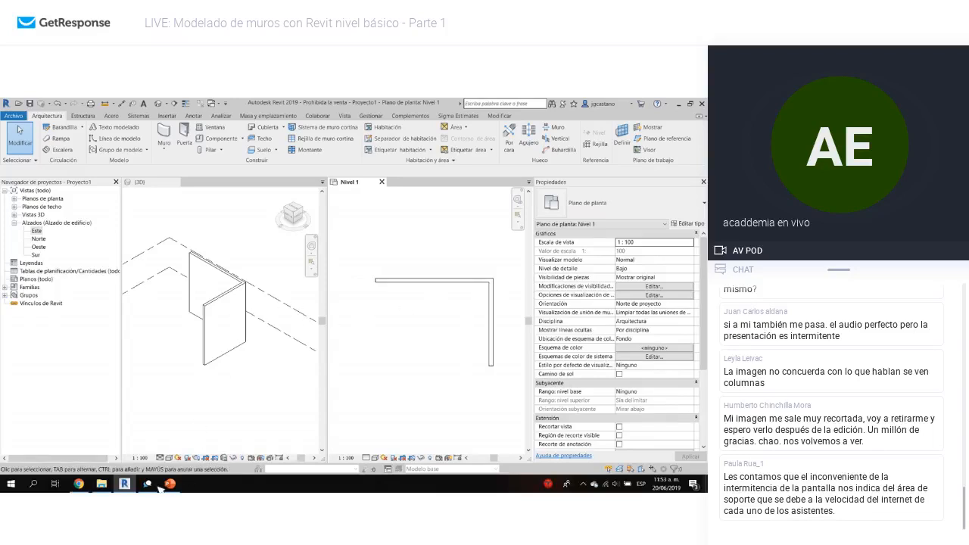
- Switch to the GetResponse webinar in Chrome, read through the chat and attendee list, and return to Revit
left_click(79, 484)
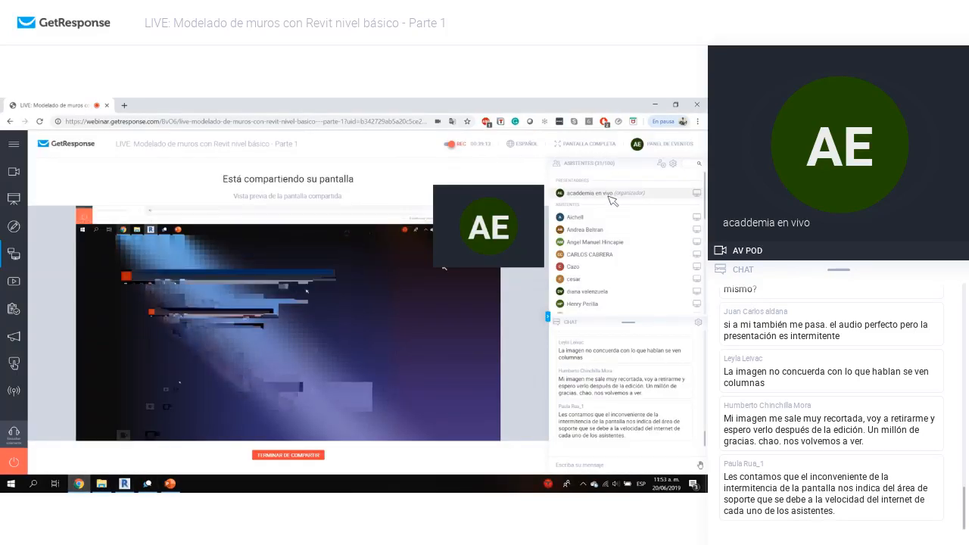
scroll(662, 376, "up", 3)
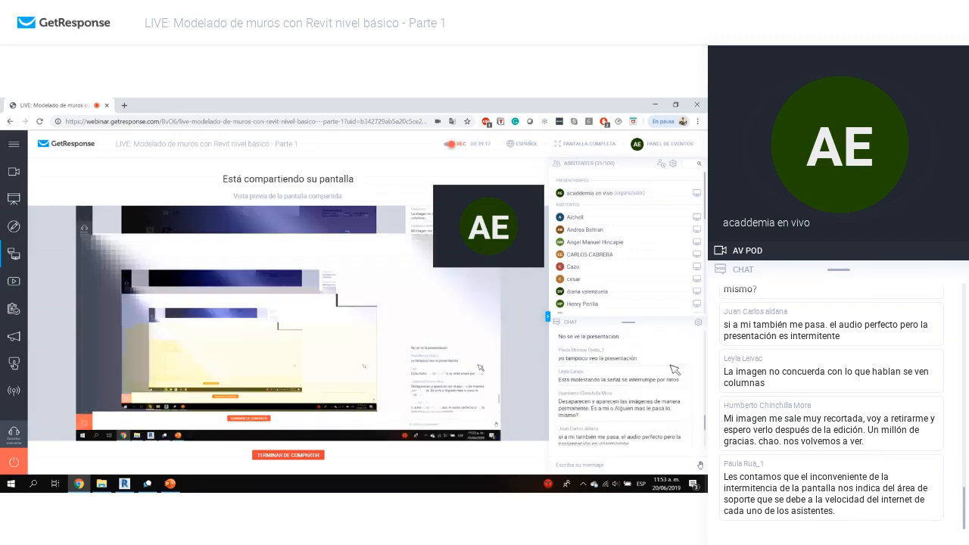
scroll(674, 369, "up", 5)
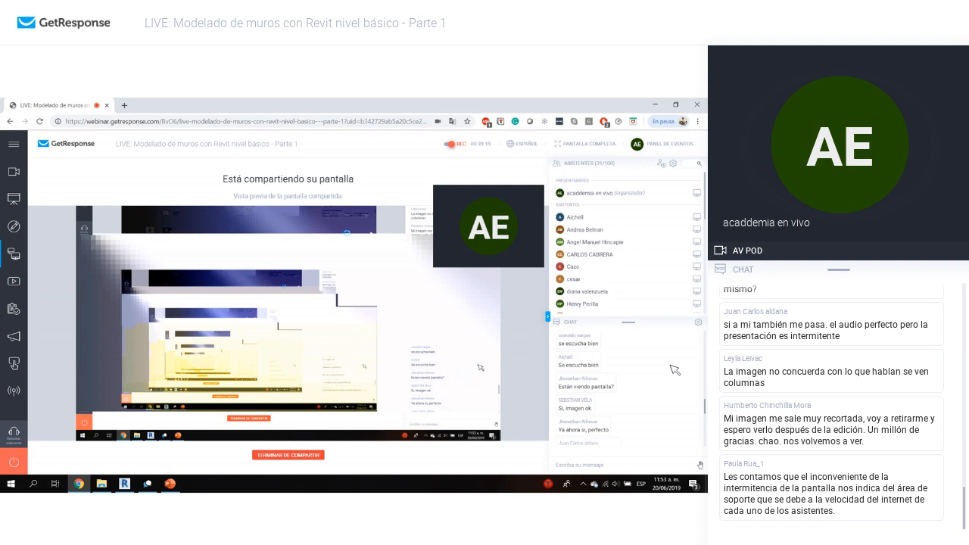
scroll(674, 369, "down", 6)
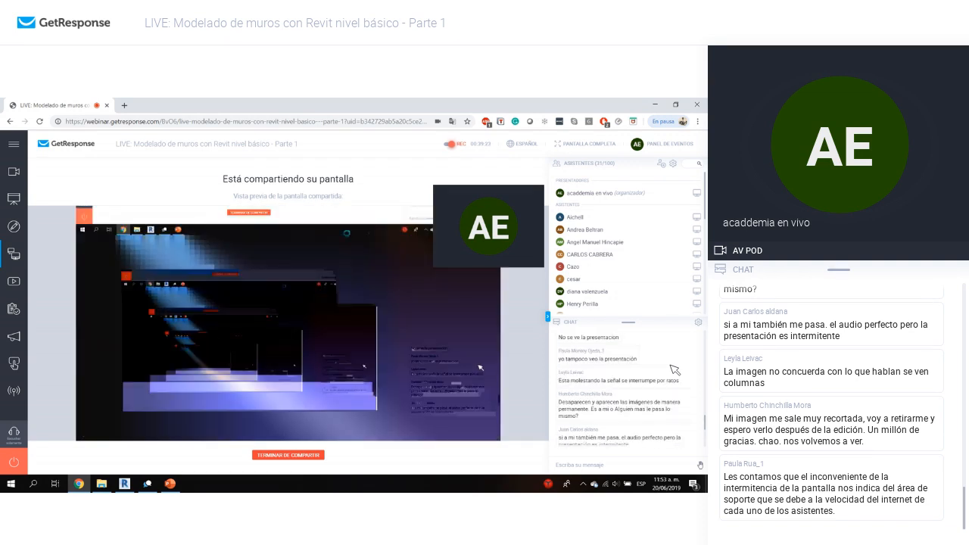
scroll(674, 370, "down", 3)
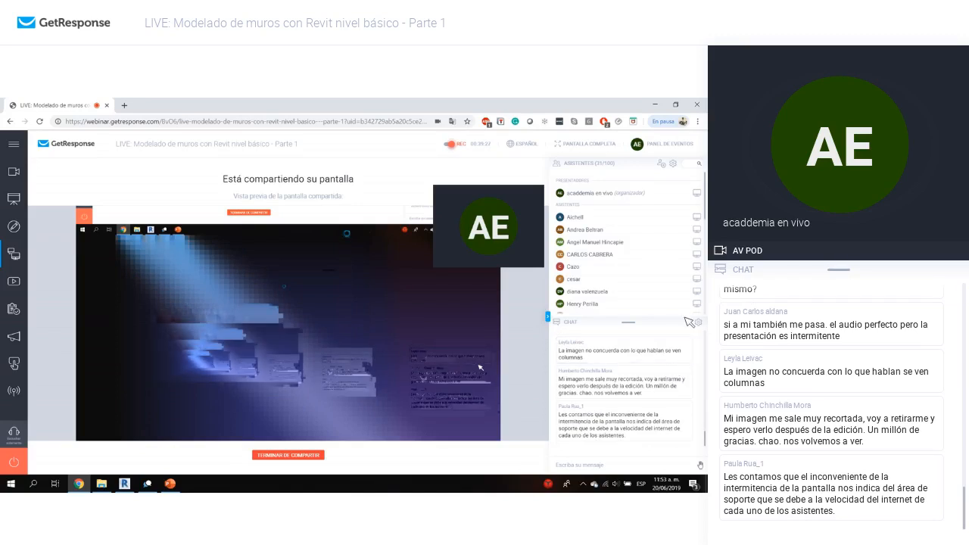
scroll(676, 292, "down", 3)
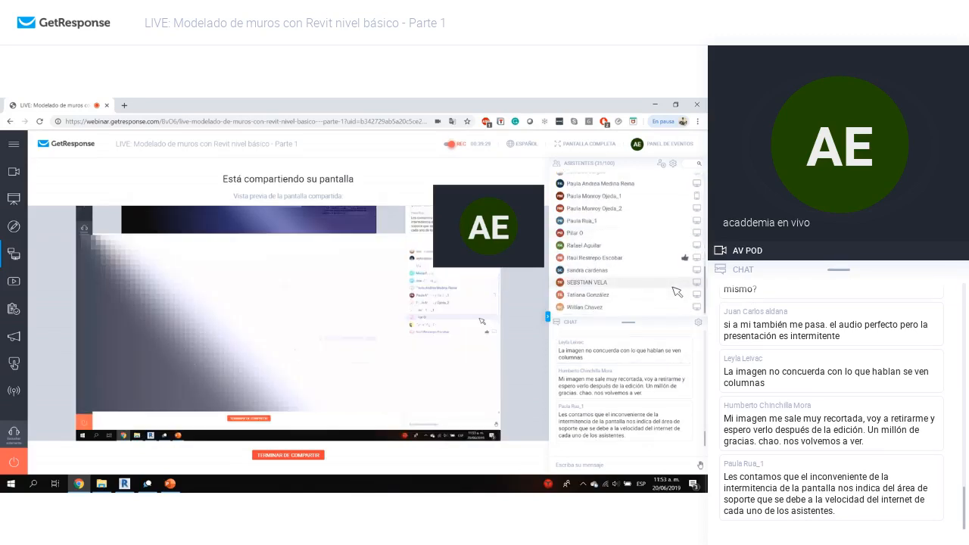
scroll(676, 292, "up", 3)
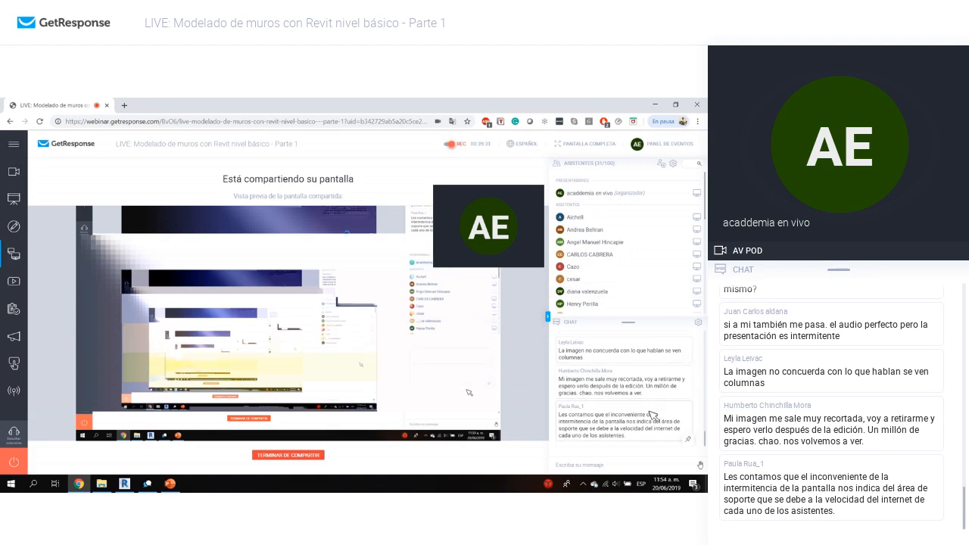
scroll(657, 408, "up", 2)
scroll(657, 408, "down", 3)
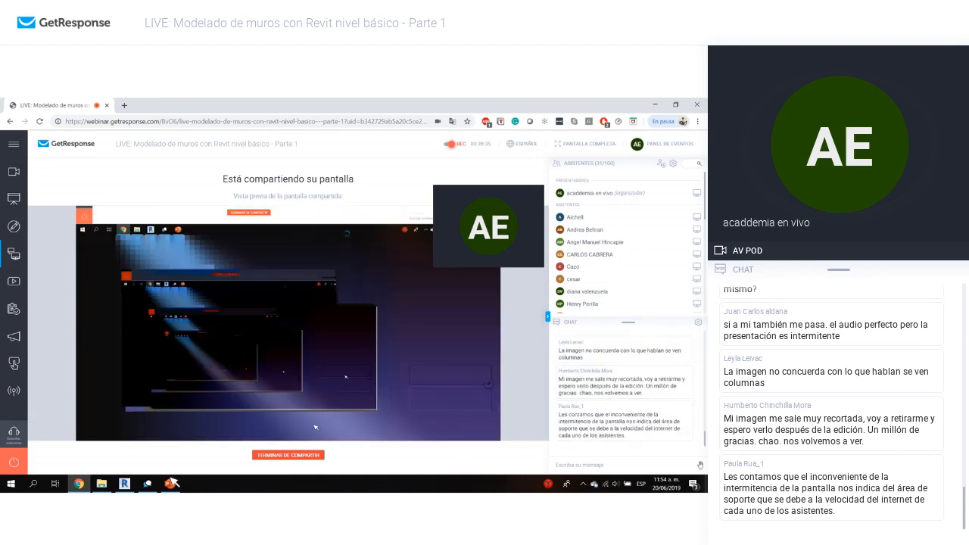
left_click(124, 483)
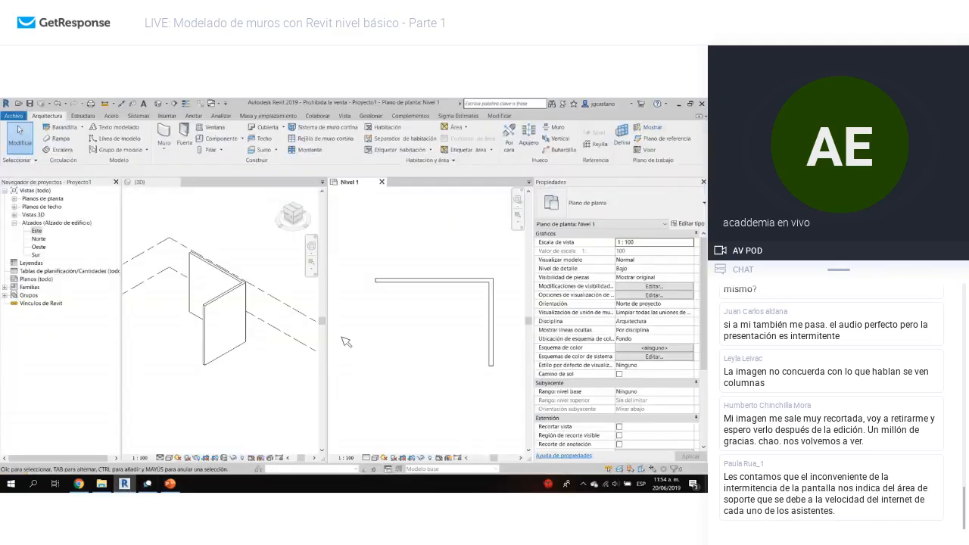
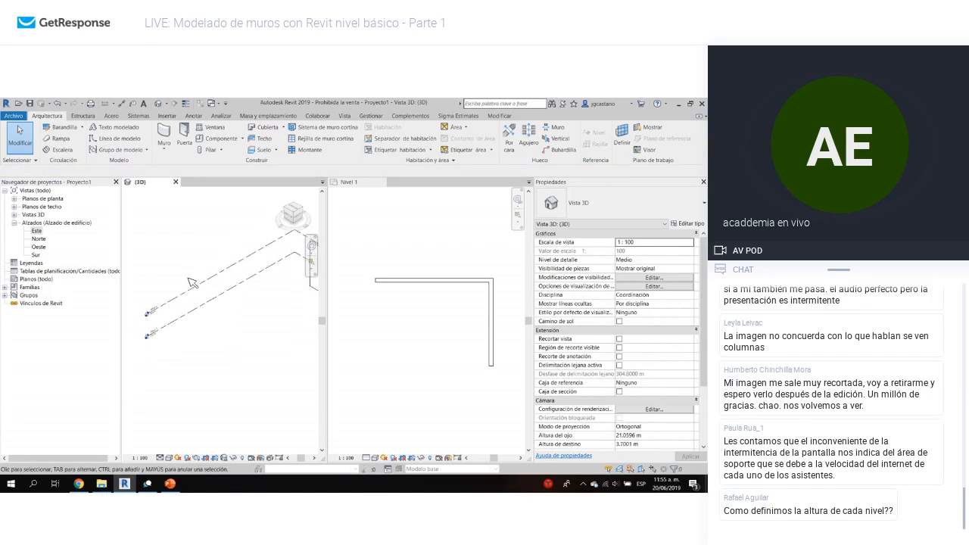
- Inspect the level markers in the 3D view and open the Este elevation
scroll(183, 293, "up", 3)
middle_click_drag(234, 289, 262, 278)
scroll(195, 308, "up", 2)
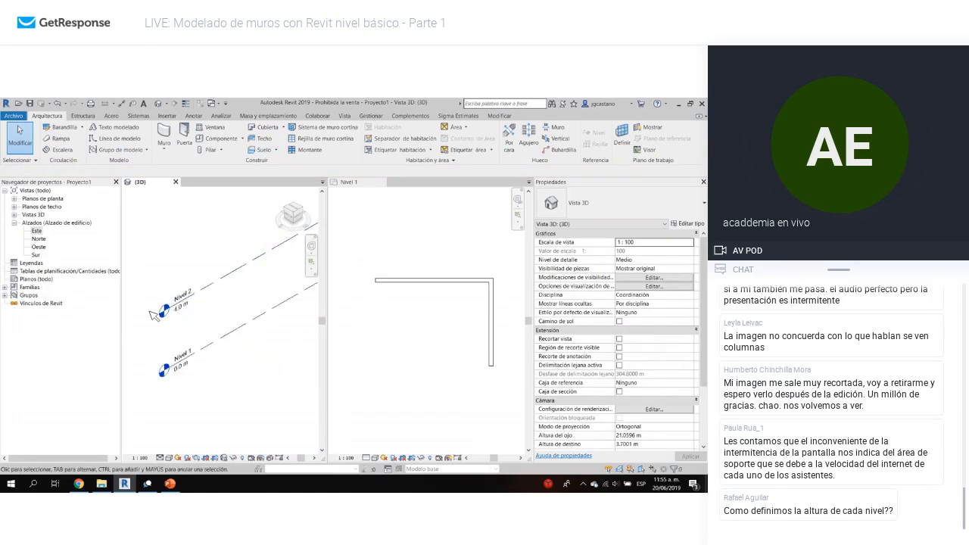
double_click(38, 231)
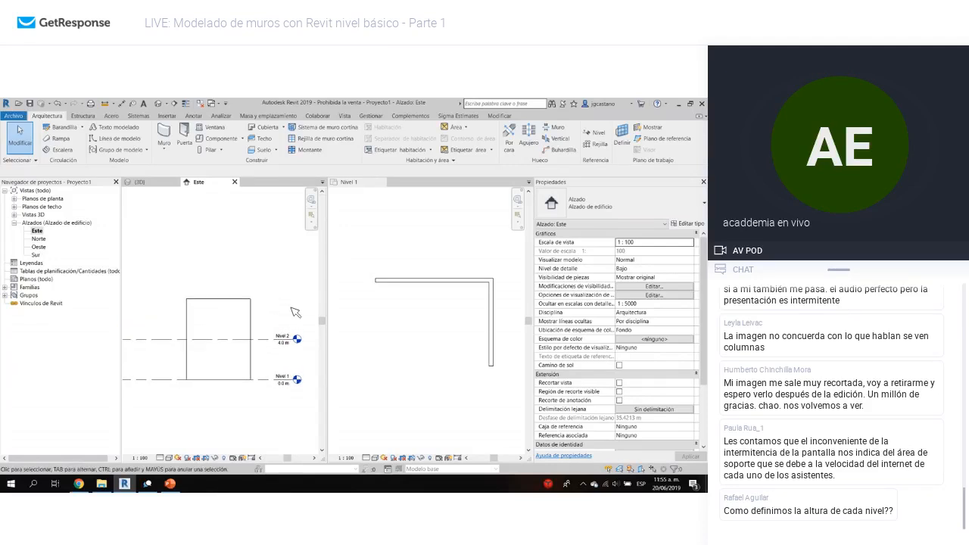
- Draw a new level line at 8.0 m along the top edge of the wall in the Este elevation and end the Level command
key("l")
key("l")
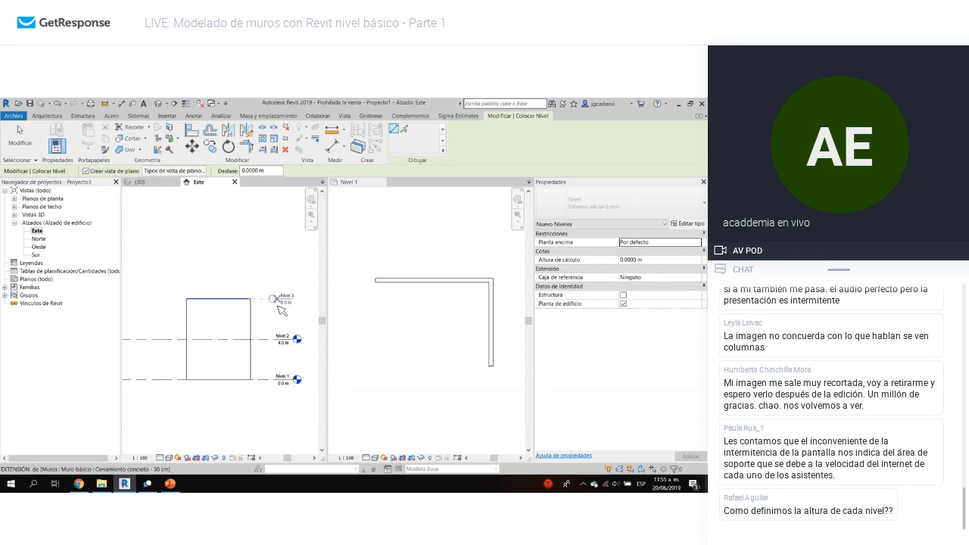
left_click(276, 300)
left_click(200, 300)
key("Escape")
key("Escape")
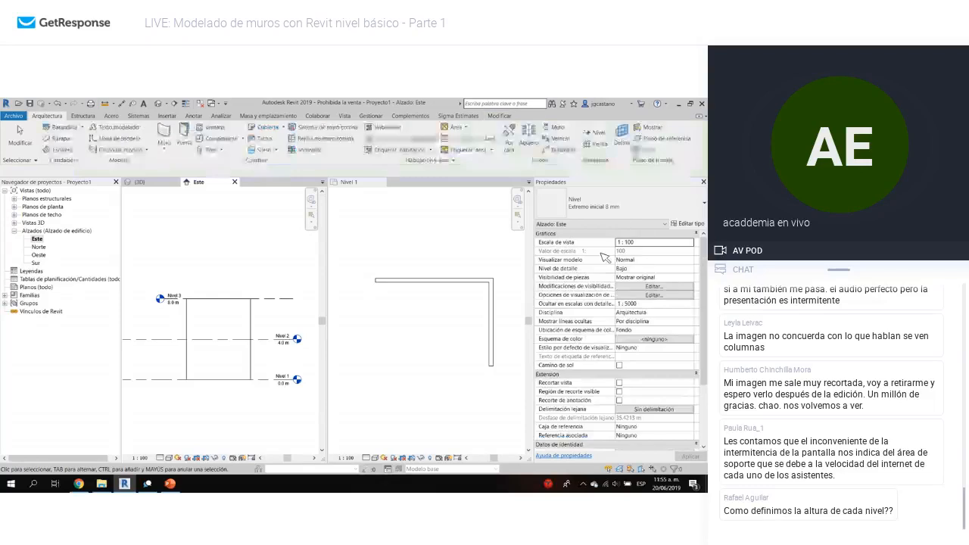
- Set the new top level's elevation to 9 m and deselect it
left_click(256, 299)
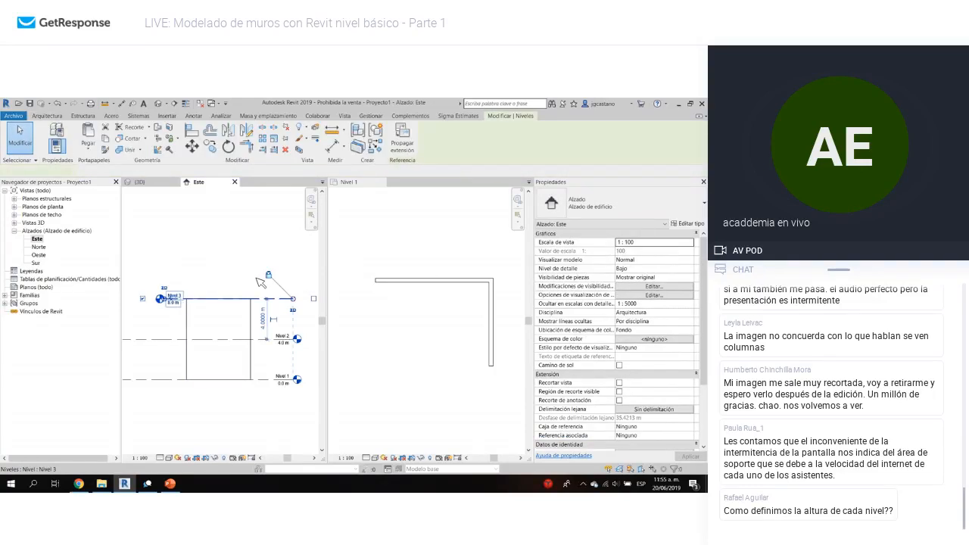
left_click(626, 242)
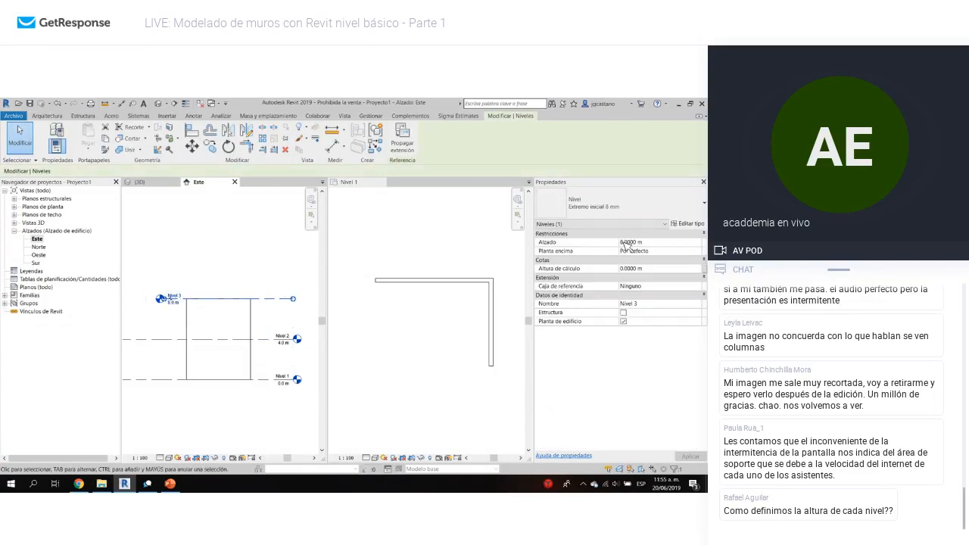
type("6.")
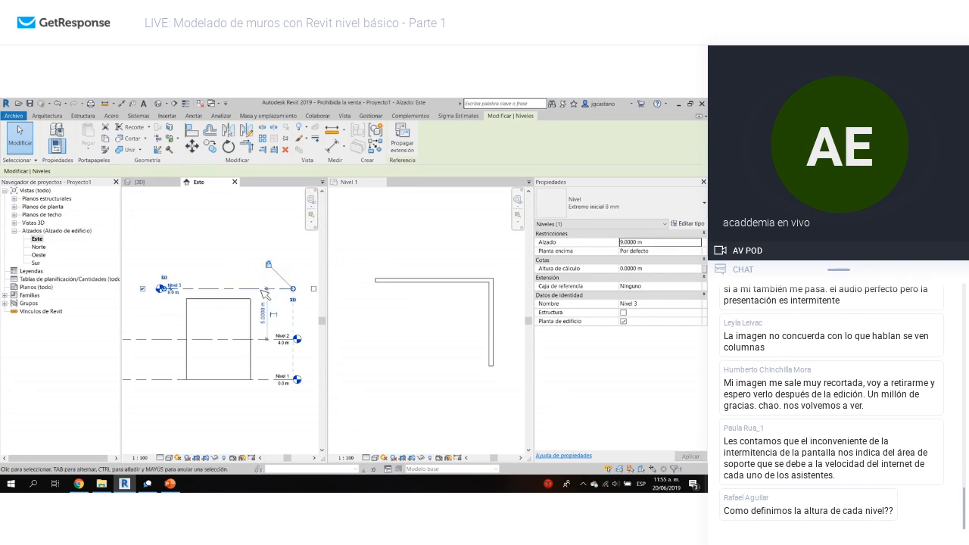
key("Escape")
- Check the GetResponse webinar chat in Chrome, return to Revit, and activate the Nivel 1 plan view
left_click(79, 483)
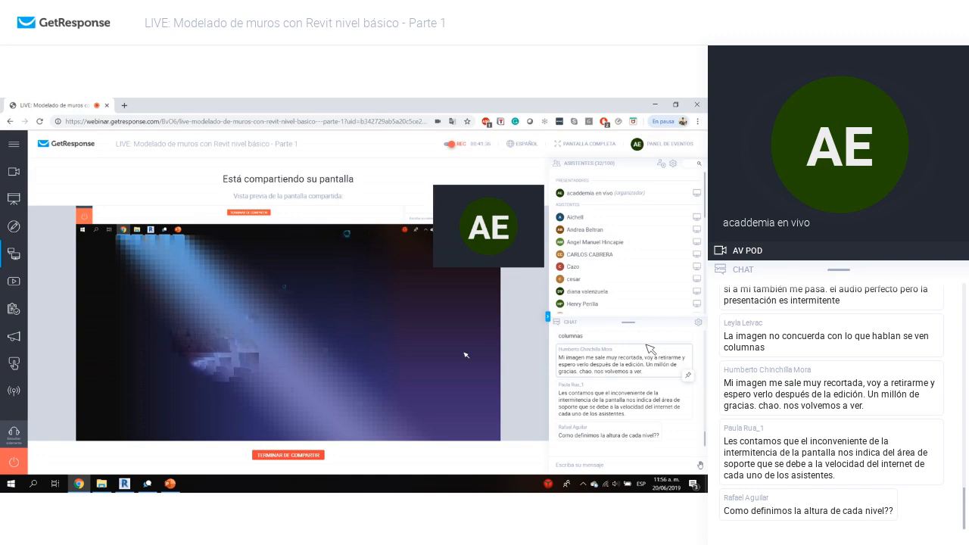
left_click(124, 483)
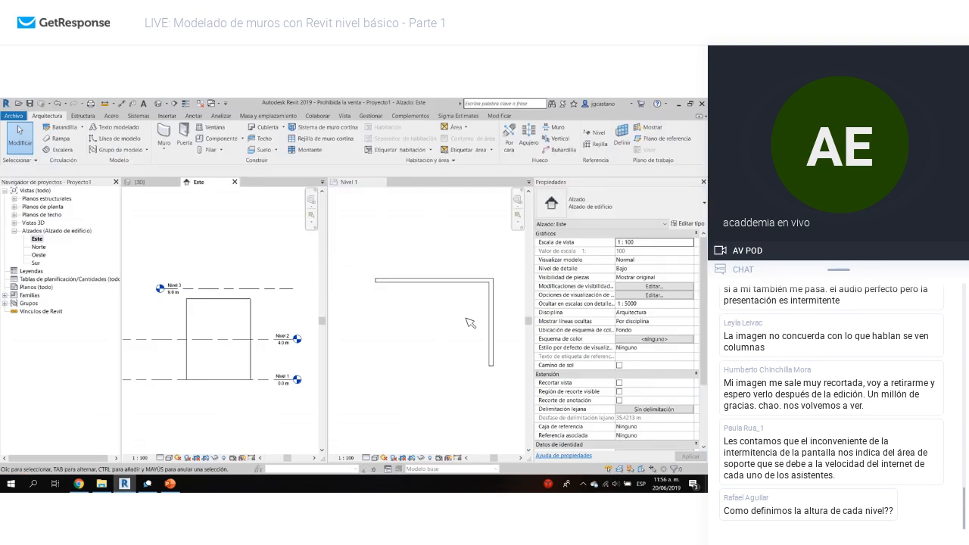
left_click(451, 314)
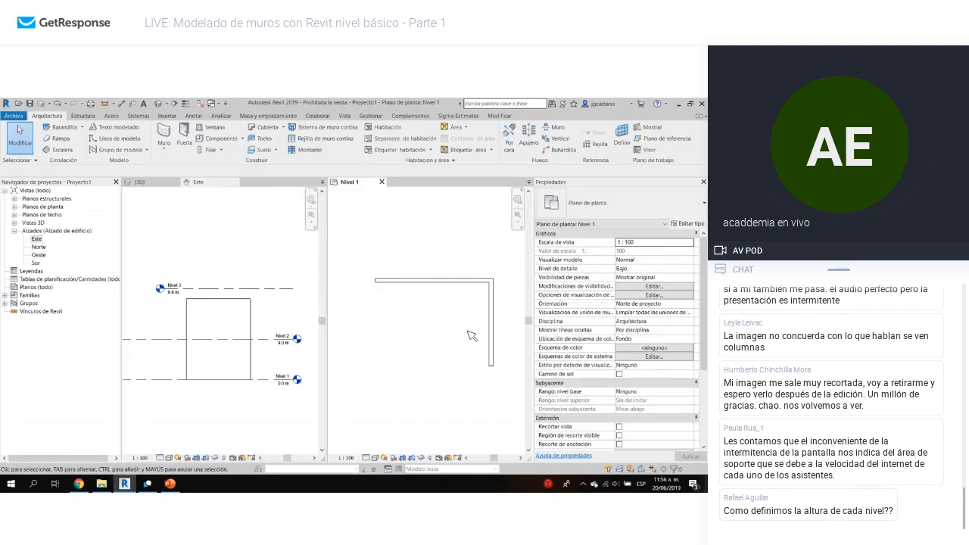
- Switch to Chrome to read the new attendee questions in the GetResponse webinar chat, and return to Revit
middle_click_drag(444, 326, 460, 348)
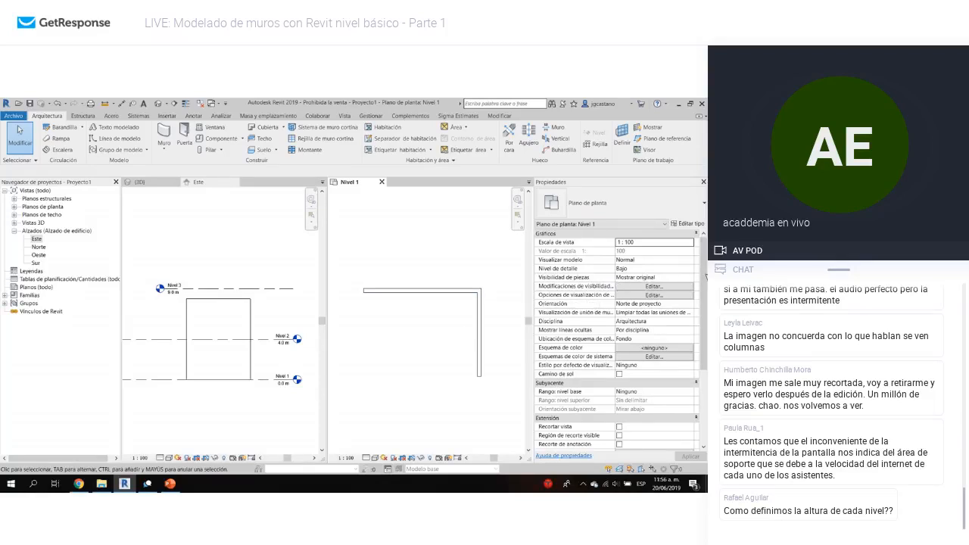
scroll(704, 280, "down", 1)
scroll(667, 284, "up", 1)
left_click(79, 483)
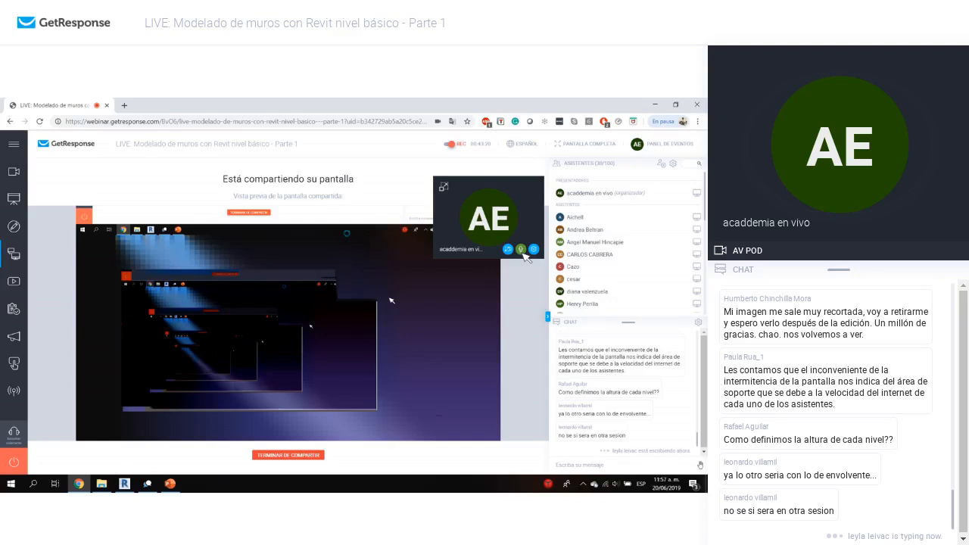
left_click(102, 484)
left_click(125, 484)
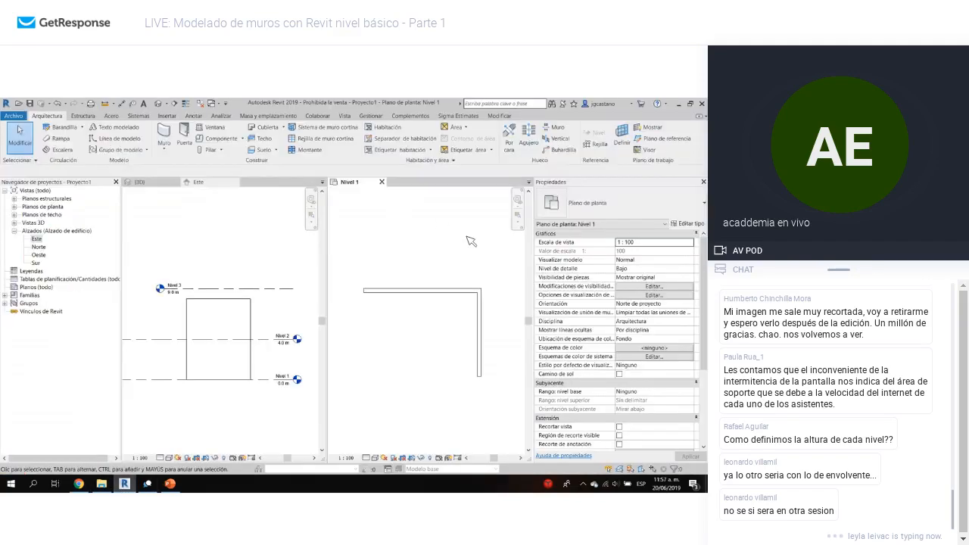
- Inspect the layer structure of the horizontal wall's type in the Nivel 1 plan, close the type properties without changes, and deselect the wall
left_click(457, 291)
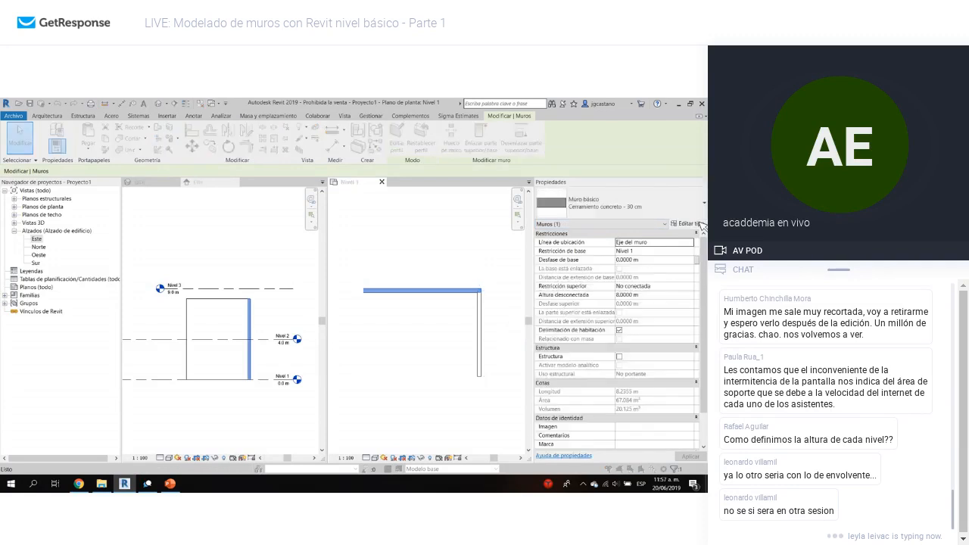
left_click(698, 224)
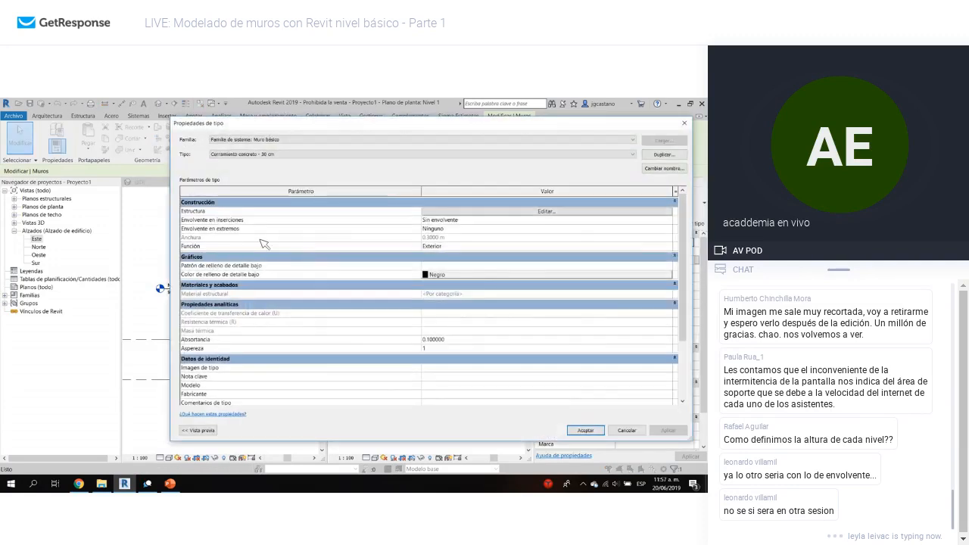
left_click(457, 214)
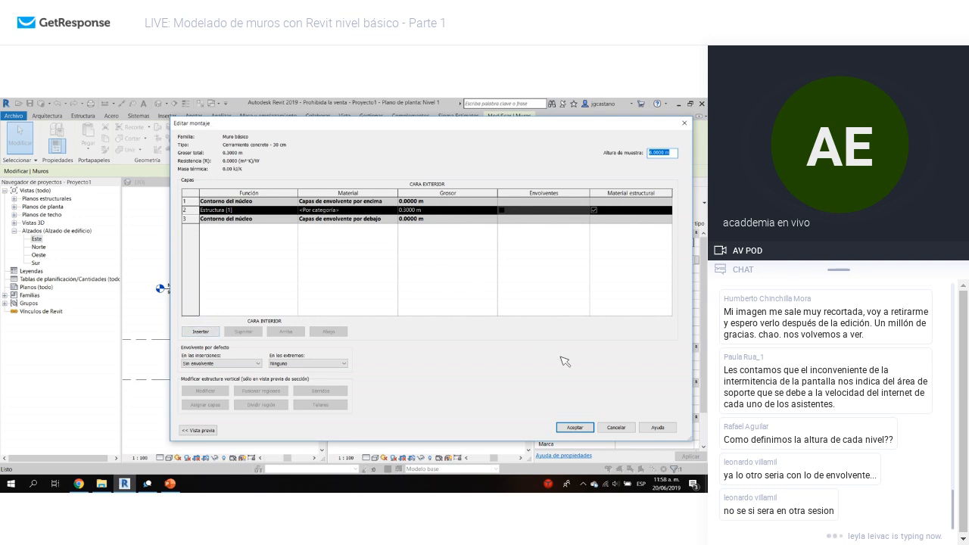
left_click(618, 429)
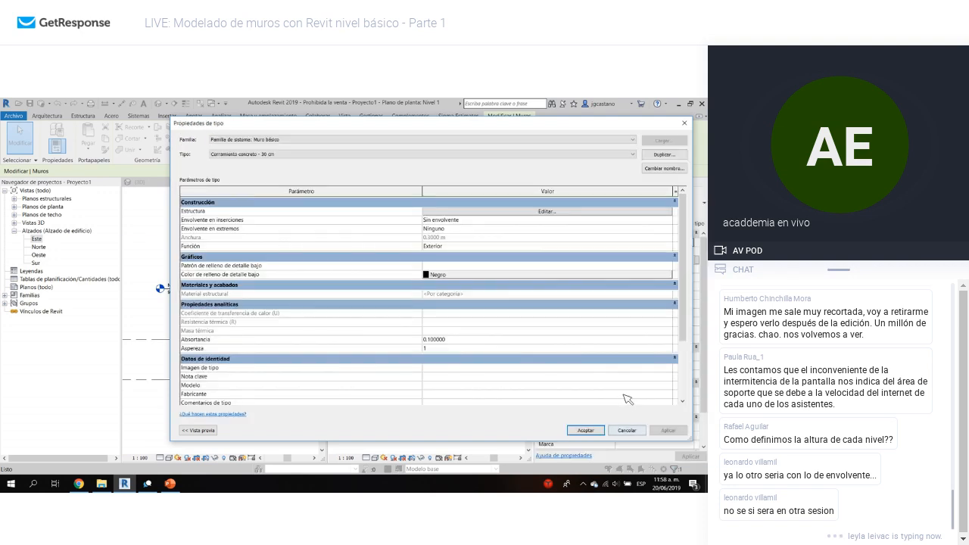
left_click(592, 430)
left_click(400, 375)
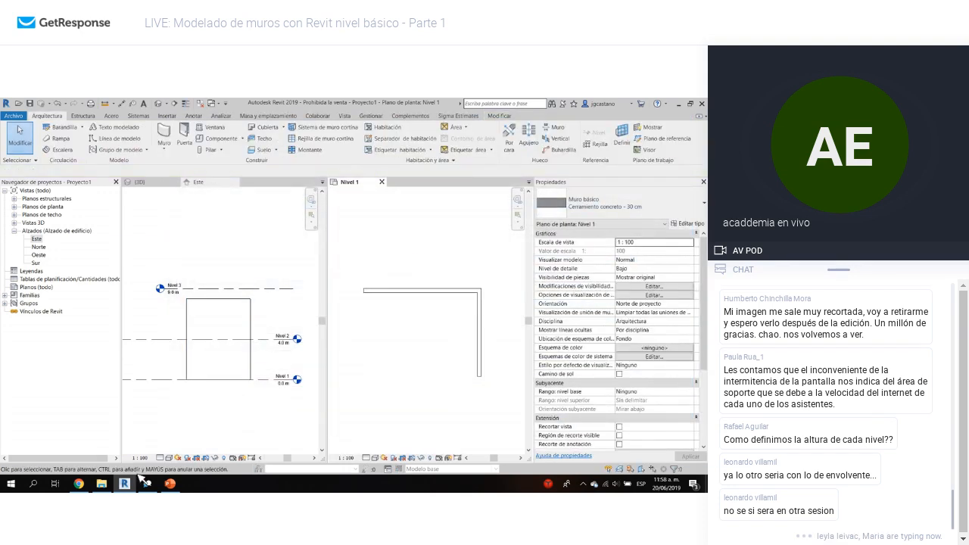
- Switch to the GetResponse webinar in Chrome, toggle the presenter's microphone, and review the recent chat messages
left_click(88, 484)
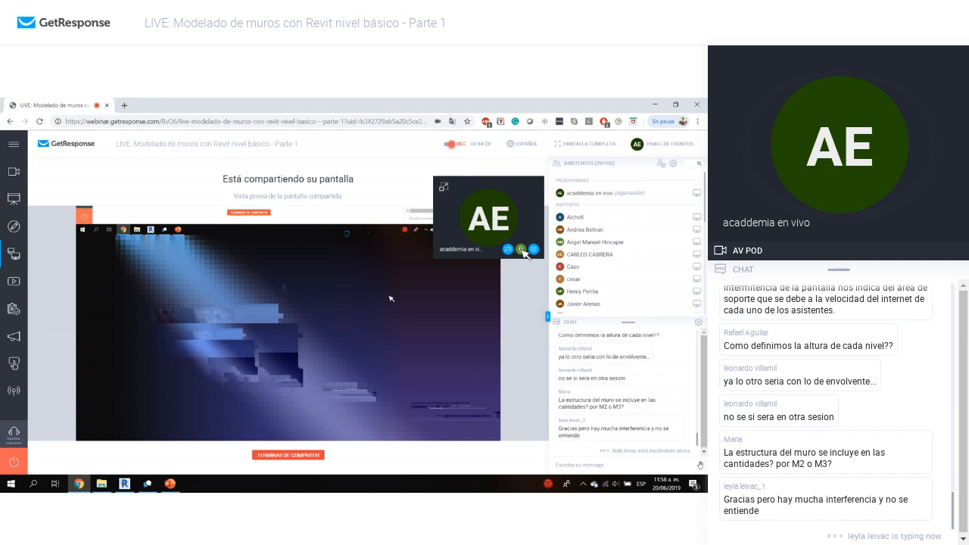
left_click(522, 250)
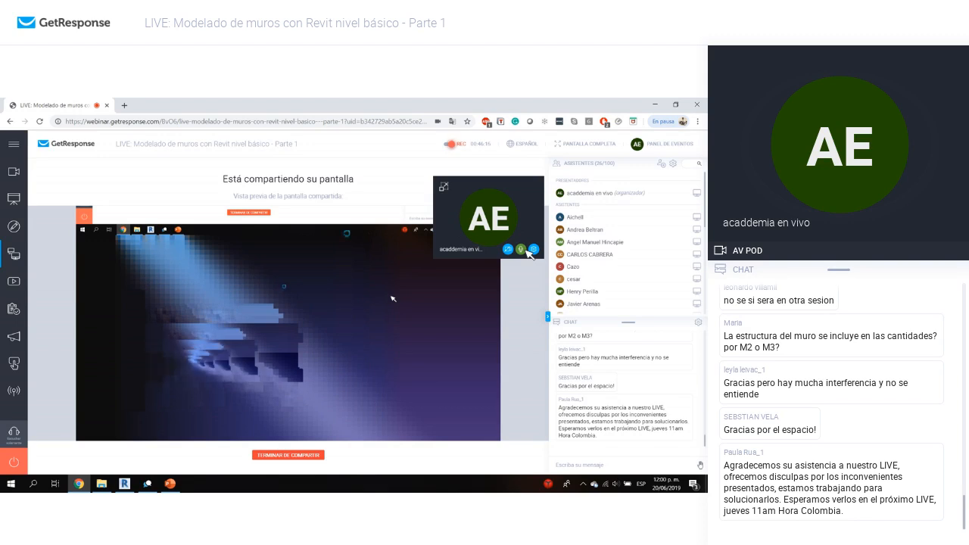
left_click(522, 250)
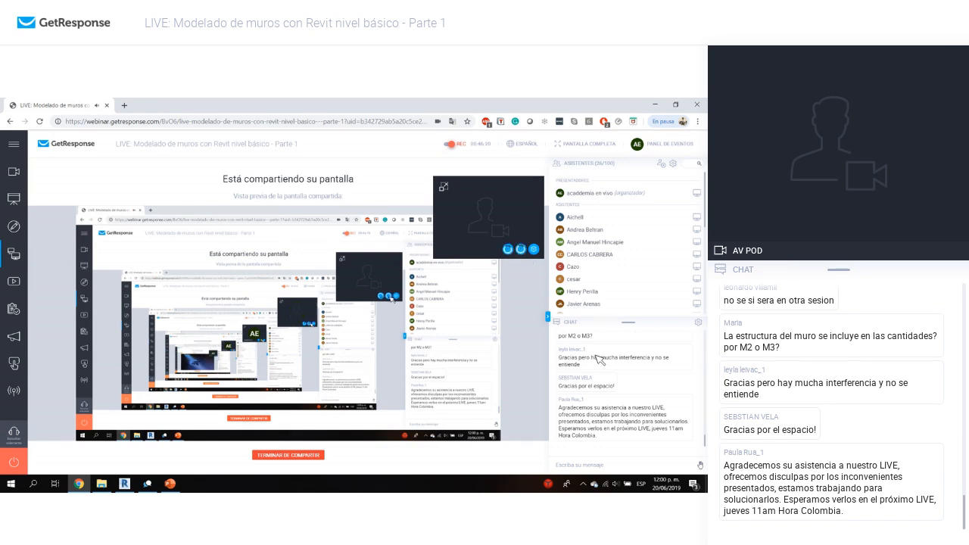
scroll(599, 359, "up", 2)
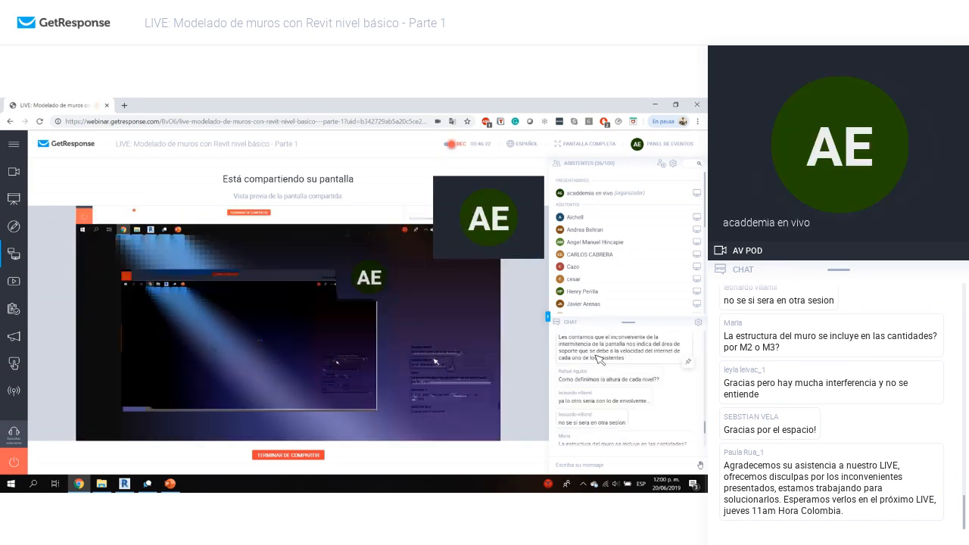
scroll(599, 359, "down", 3)
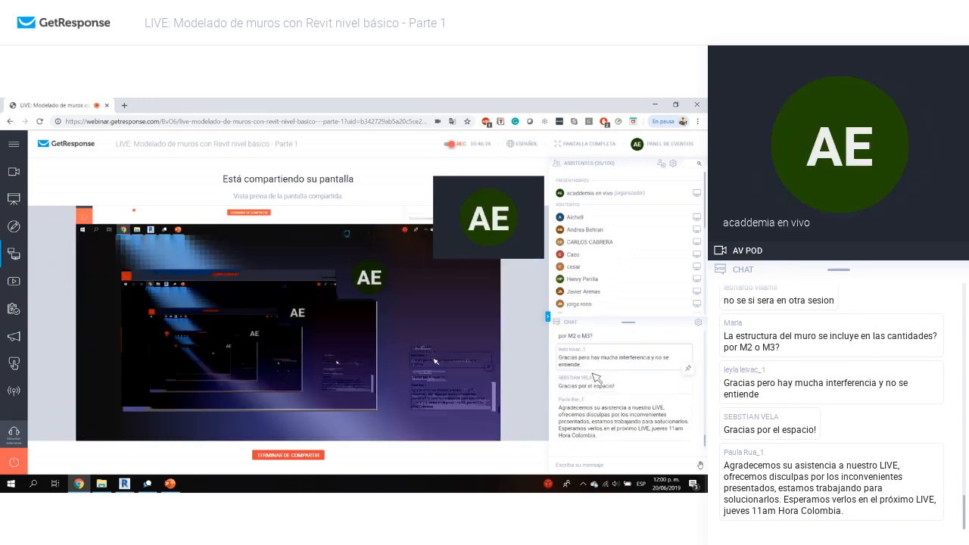